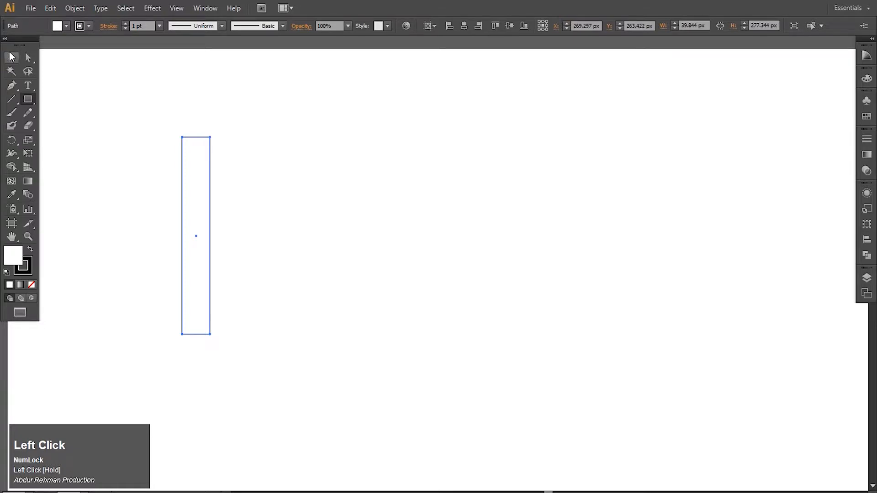
Try duplicating the tall rectangle to its right, and undo the attempt
{"action": "left_click", "coordinate": [11, 56]}
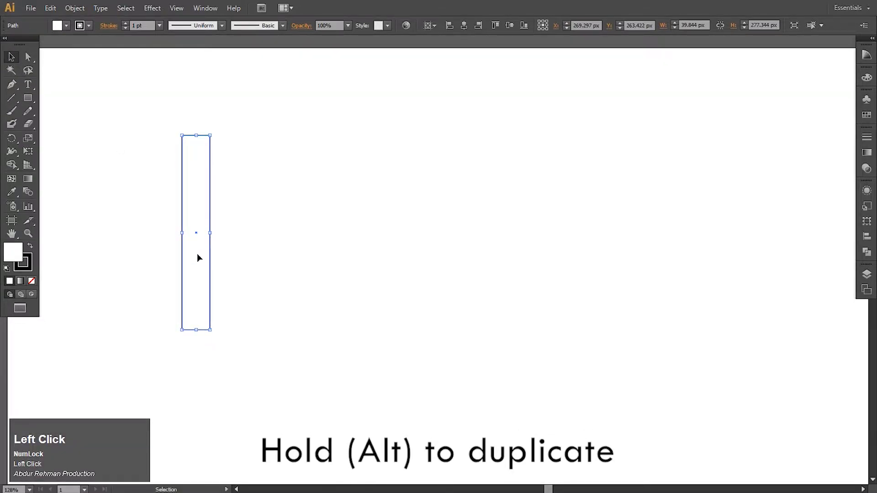
{"action": "key", "text": "alt"}
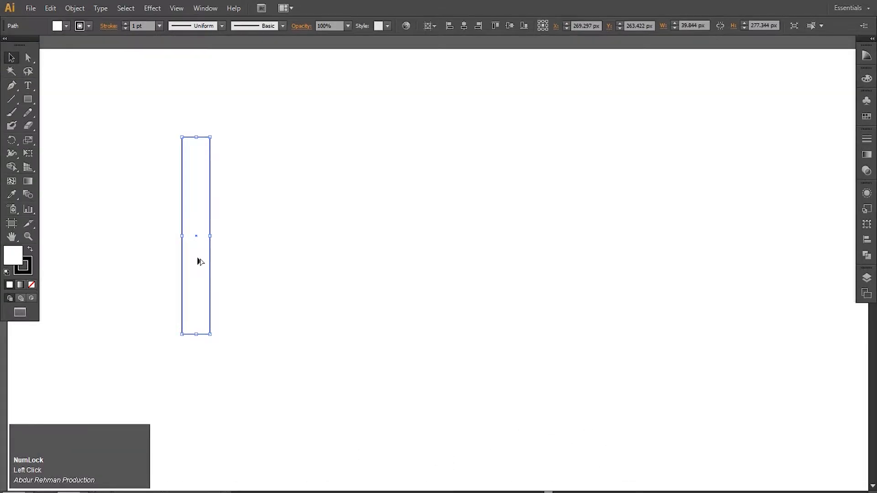
{"action": "left_click_drag", "start_coordinate": [198, 256], "coordinate": [242, 255]}
{"action": "key", "text": "ctrl+z"}
Copy the tall rectangle, paste it in front, and move the copy about 48 px to the right
{"action": "left_click", "coordinate": [73, 10]}
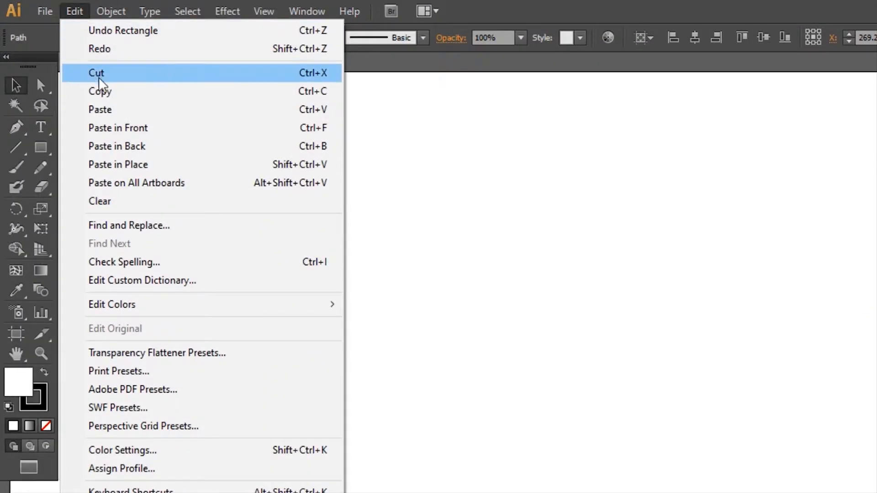
{"action": "left_click", "coordinate": [99, 91]}
{"action": "left_click", "coordinate": [74, 11]}
{"action": "left_click", "coordinate": [118, 127]}
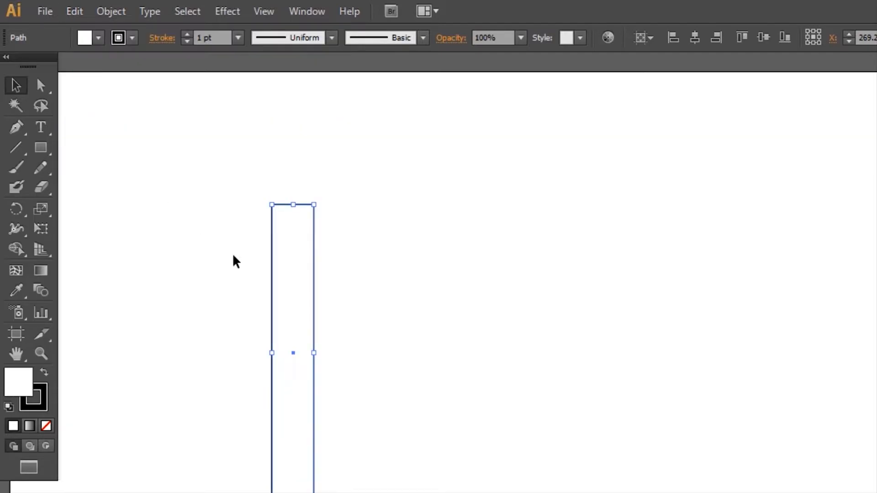
{"action": "left_click_drag", "start_coordinate": [302, 316], "coordinate": [335, 319]}
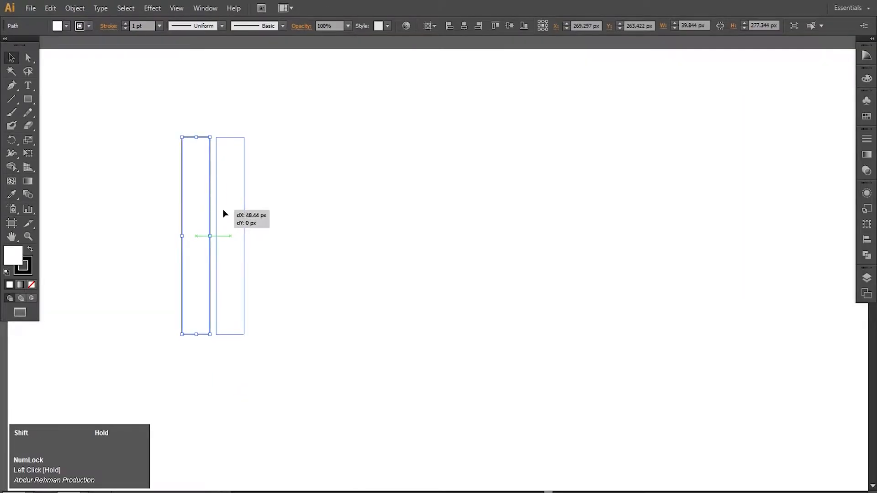
{"action": "left_click_drag", "start_coordinate": [223, 213], "coordinate": [225, 214]}
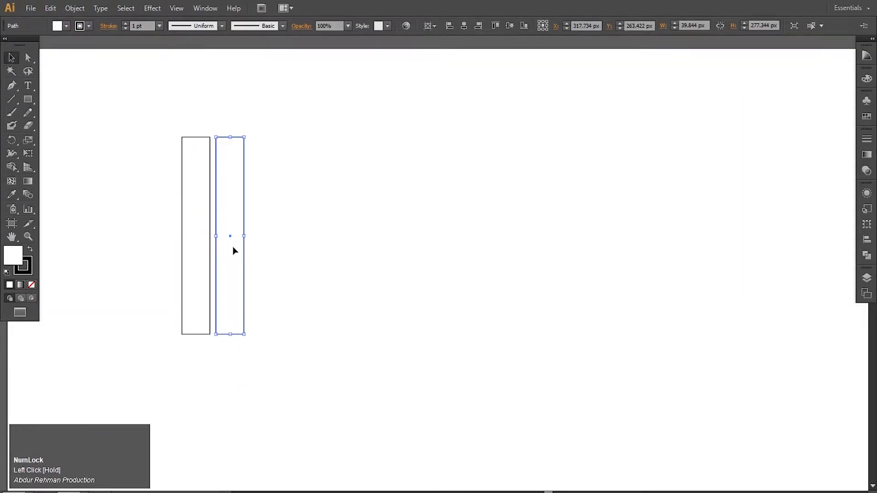
Rotate the copied rectangle 90° and align it with the foot of the vertical bar to form an L
{"action": "left_click_drag", "start_coordinate": [249, 132], "coordinate": [293, 261]}
{"action": "left_click_drag", "start_coordinate": [247, 239], "coordinate": [296, 325]}
{"action": "left_click_drag", "start_coordinate": [272, 274], "coordinate": [153, 322]}
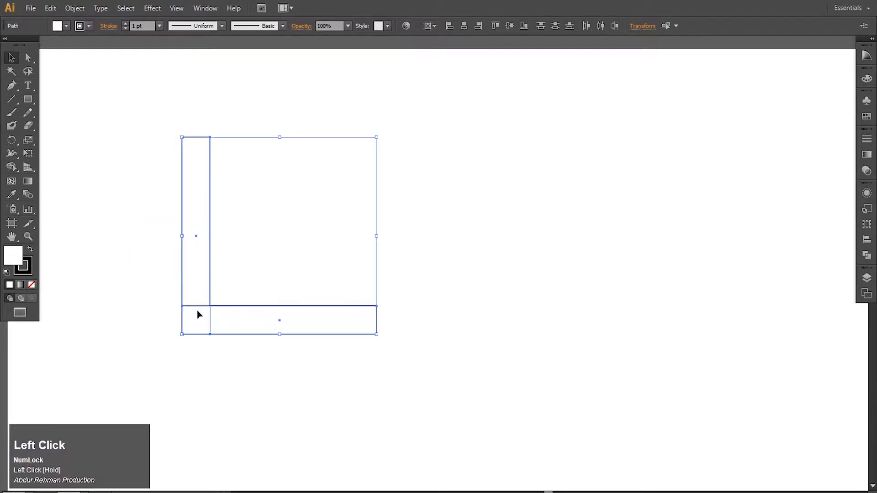
{"action": "left_click", "coordinate": [228, 286]}
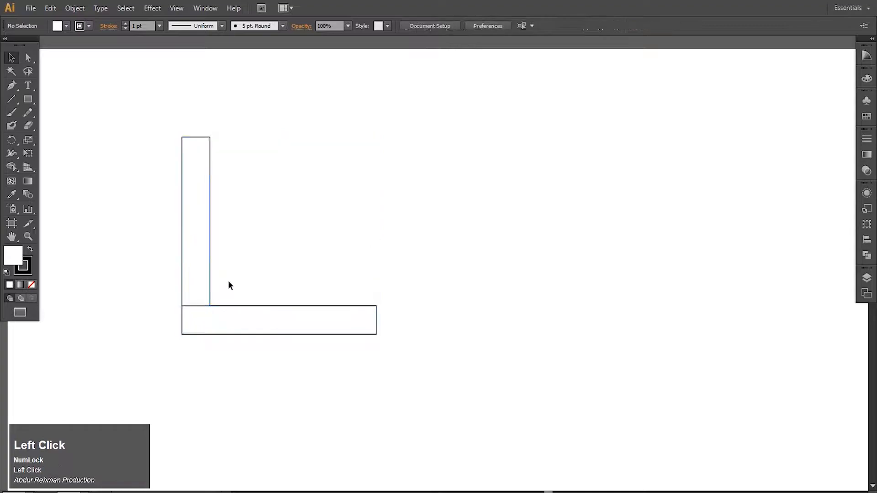
{"action": "left_click", "coordinate": [213, 318]}
{"action": "left_click", "coordinate": [319, 299]}
Draw a circle about 277 px in diameter, centred where the centre lines of the two bars intersect
{"action": "left_click", "coordinate": [31, 99]}
{"action": "left_click_drag", "start_coordinate": [47, 148], "coordinate": [118, 188]}
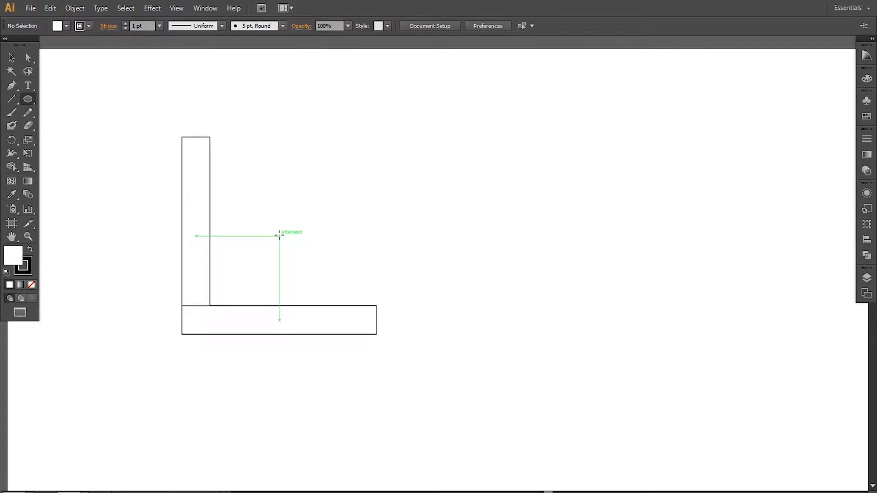
{"action": "mouse_move", "coordinate": [280, 236]}
{"action": "left_mouse_down"}
{"action": "mouse_move", "coordinate": [304, 290]}
{"action": "mouse_move", "coordinate": [293, 291]}
{"action": "mouse_move", "coordinate": [322, 334]}
{"action": "left_mouse_up"}
{"action": "left_click", "coordinate": [10, 60]}
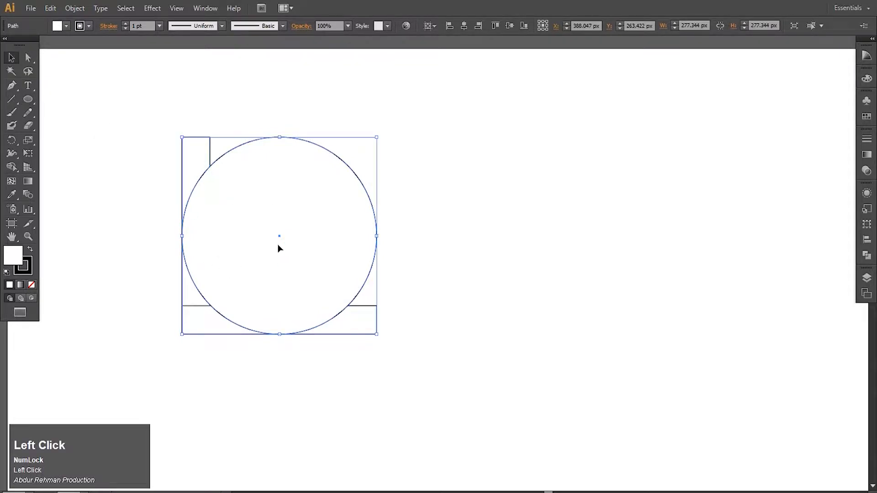
{"action": "left_click_drag", "start_coordinate": [282, 251], "coordinate": [338, 260]}
{"action": "key", "text": "ctrl+z"}
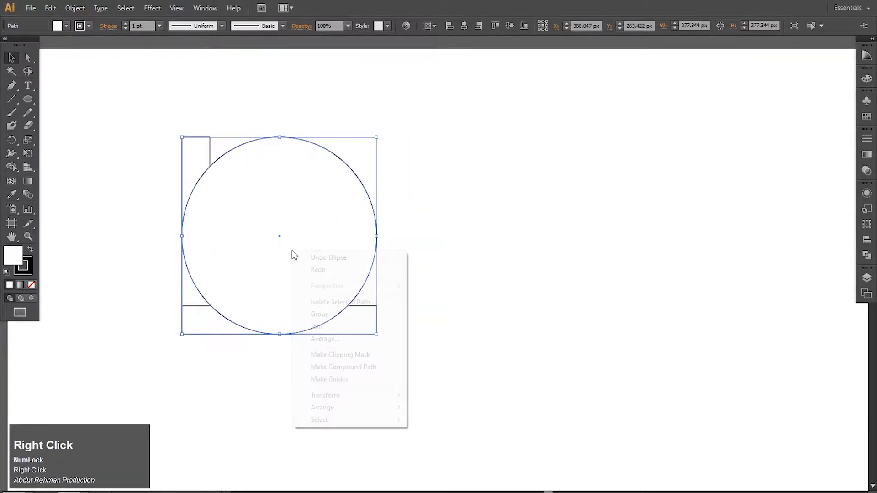
Send the circle to the back, behind both bars
{"action": "right_click", "coordinate": [293, 254]}
{"action": "mouse_move", "coordinate": [341, 408]}
{"action": "left_click", "coordinate": [447, 443]}
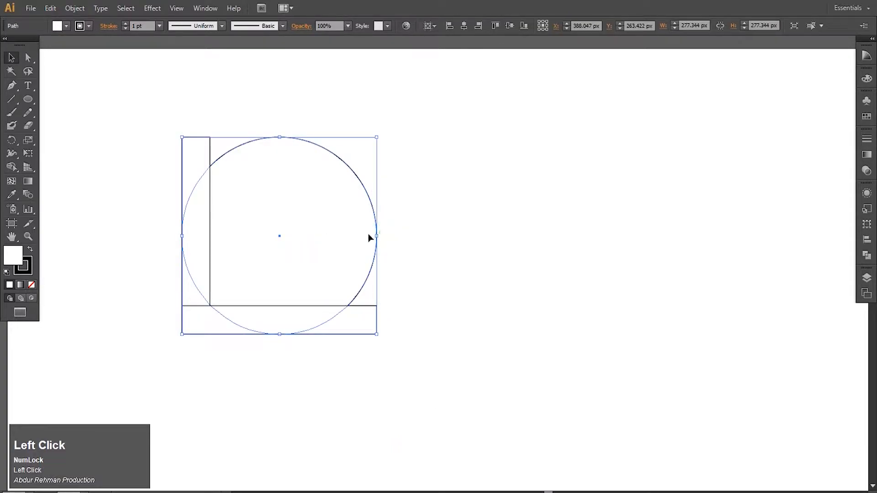
{"action": "left_click", "coordinate": [50, 8]}
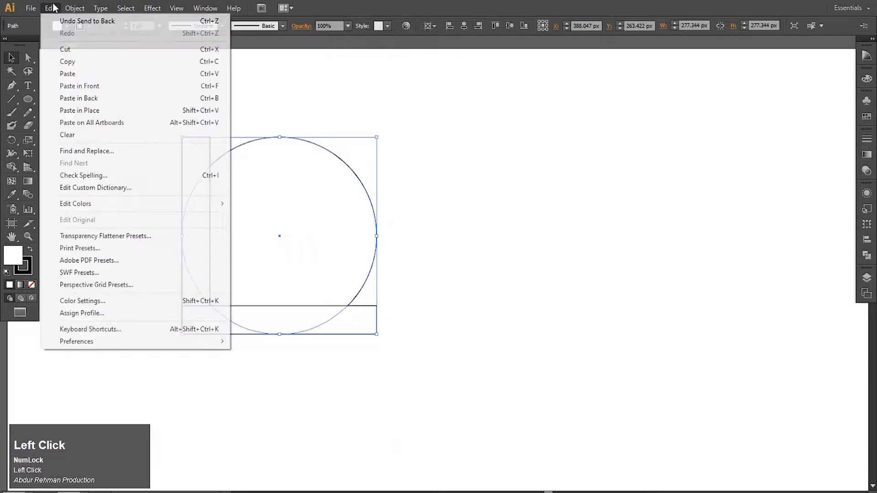
{"action": "left_click", "coordinate": [91, 87]}
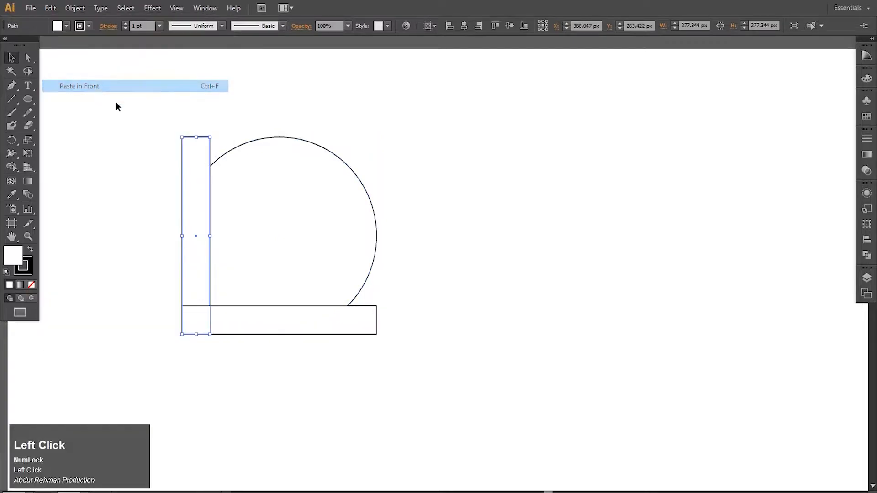
{"action": "left_click", "coordinate": [322, 224]}
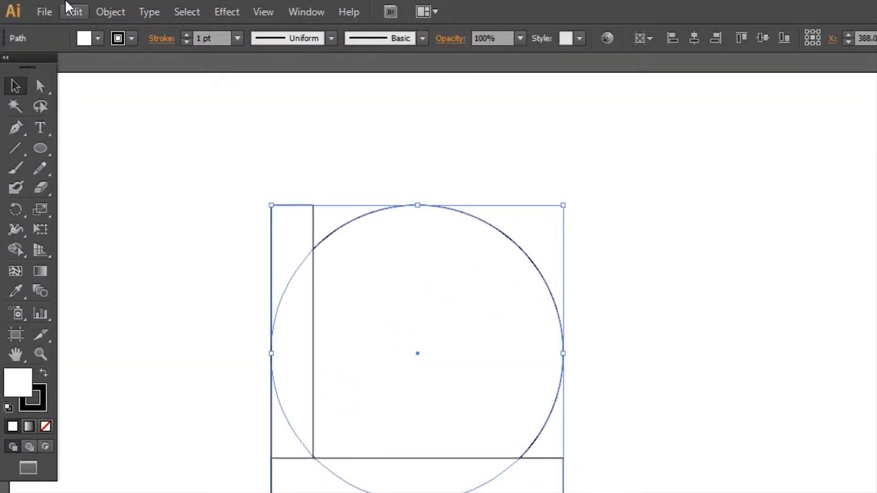
Copy the circle, paste it in front, and scale the copy down about its centre until it touches the bars' inner edges
{"action": "left_click", "coordinate": [51, 8]}
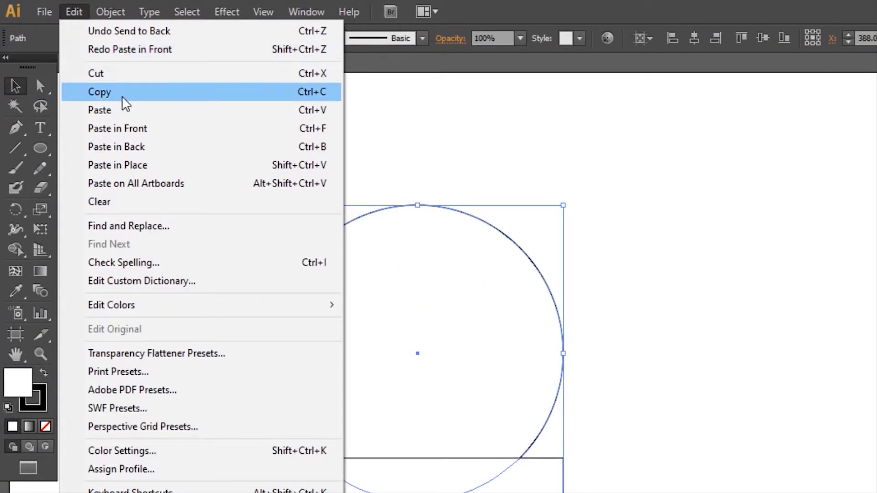
{"action": "left_click", "coordinate": [151, 130]}
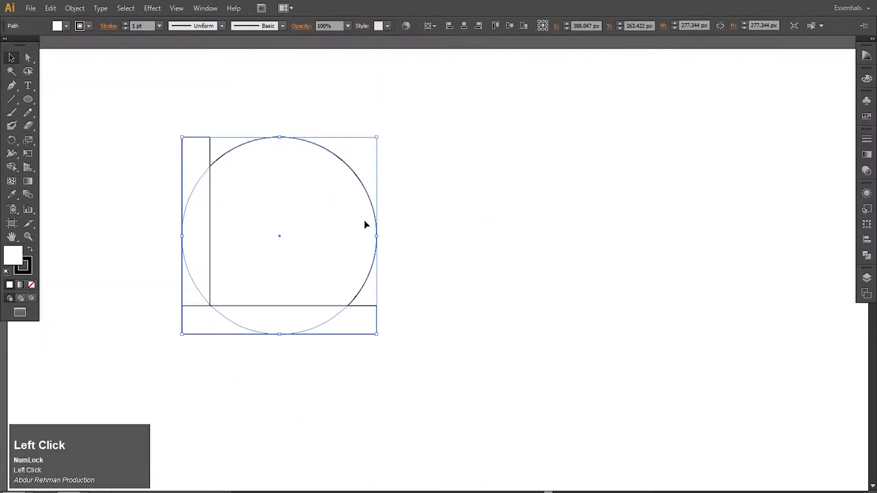
{"action": "left_click_drag", "start_coordinate": [376, 235], "coordinate": [350, 230]}
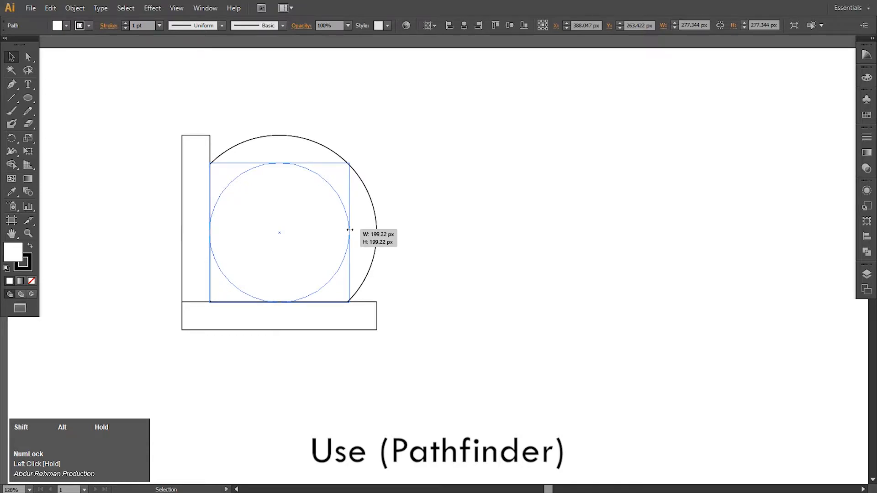
{"action": "key", "text": "ctrl+z"}
{"action": "left_click", "coordinate": [280, 335]}
{"action": "left_click_drag", "start_coordinate": [281, 335], "coordinate": [281, 305]}
Select both circles and subtract the inner one from the outer one with Pathfinder's Minus Front to make a ring
{"action": "left_click_drag", "start_coordinate": [411, 190], "coordinate": [302, 256]}
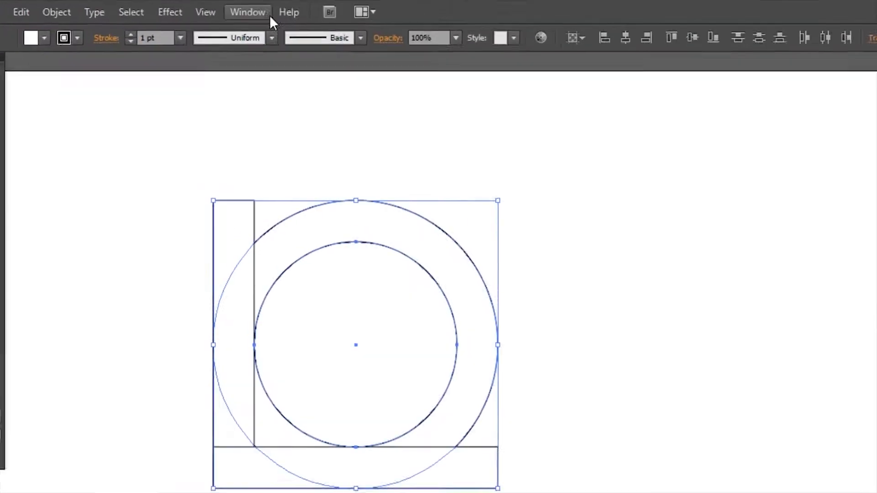
{"action": "left_click", "coordinate": [239, 11]}
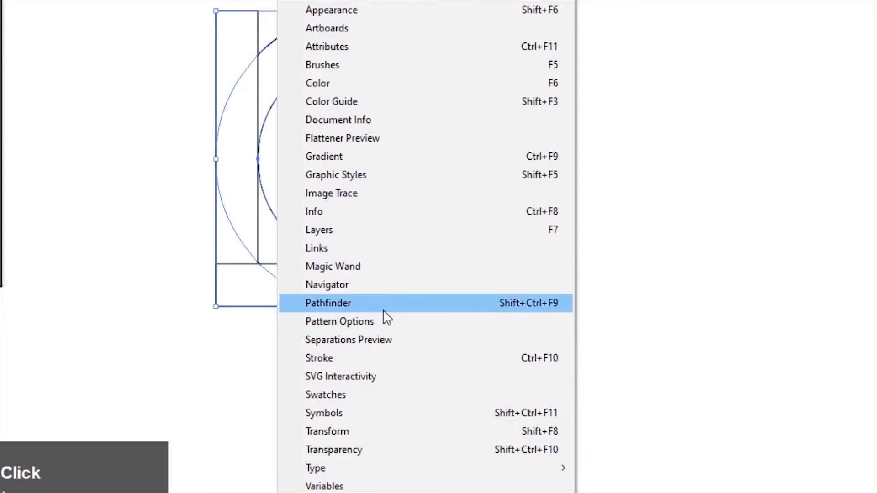
{"action": "left_click", "coordinate": [384, 310]}
{"action": "left_click", "coordinate": [760, 211]}
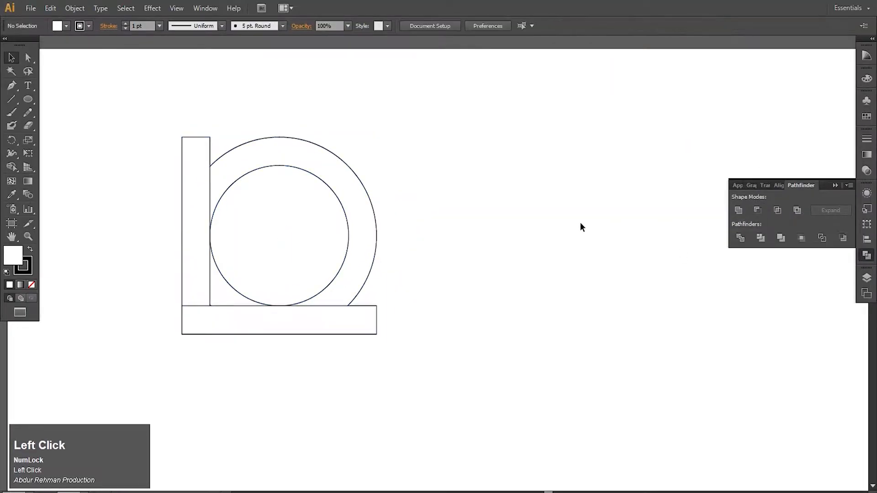
Move the ring horizontally until its centre lines up with the right end of the horizontal bar
{"action": "left_click_drag", "start_coordinate": [357, 260], "coordinate": [466, 277]}
{"action": "left_click", "coordinate": [370, 317]}
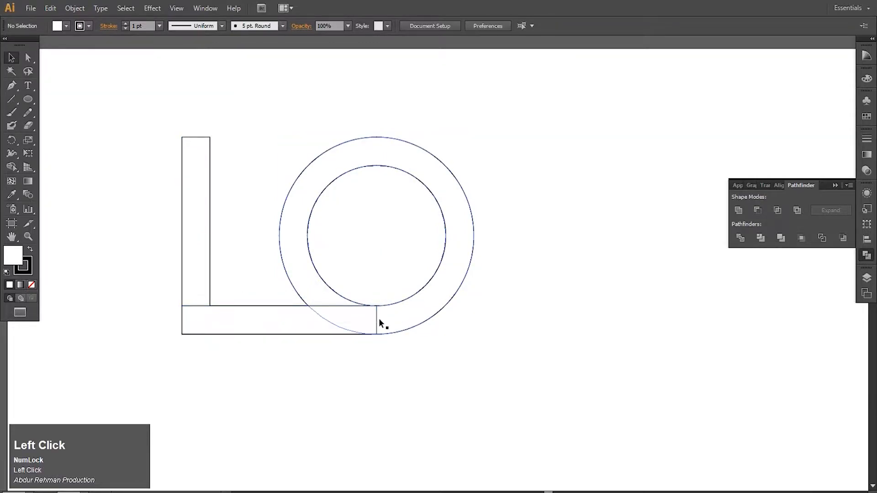
Try subtracting the horizontal bar from the ring with Minus Front, and undo the attempt
{"action": "left_click_drag", "start_coordinate": [394, 280], "coordinate": [342, 355]}
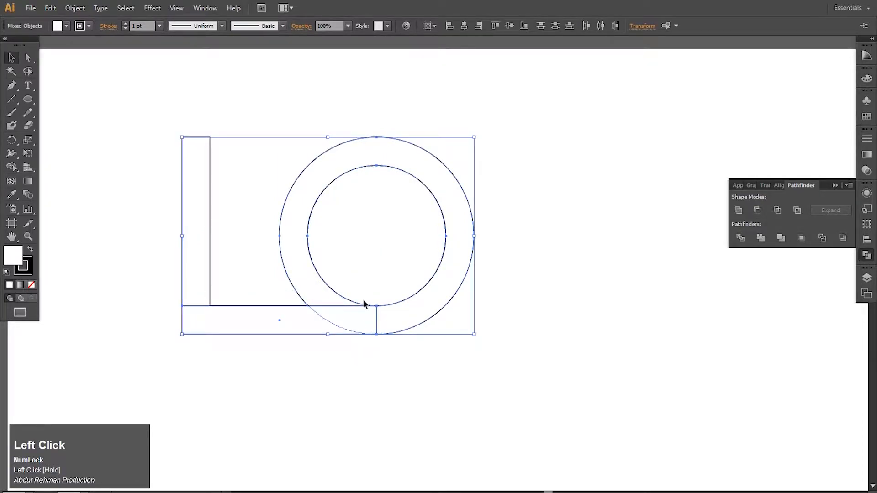
{"action": "left_click_drag", "start_coordinate": [504, 209], "coordinate": [413, 279]}
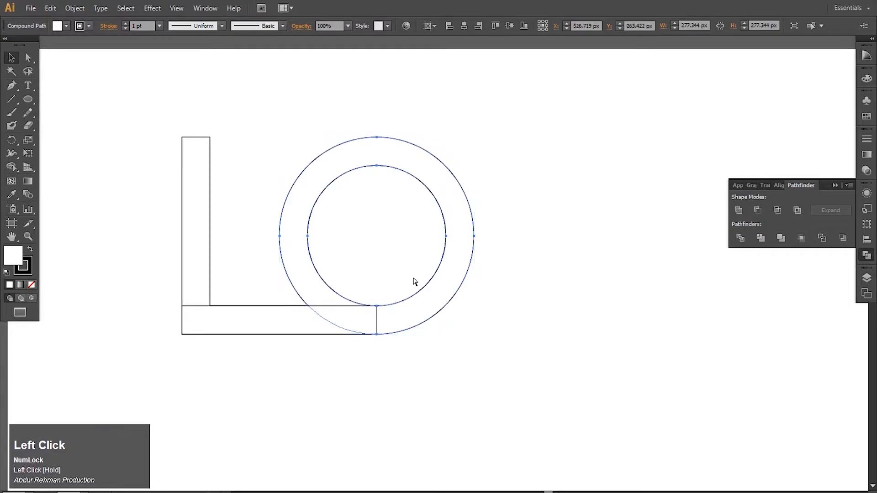
{"action": "key", "text": "c"}
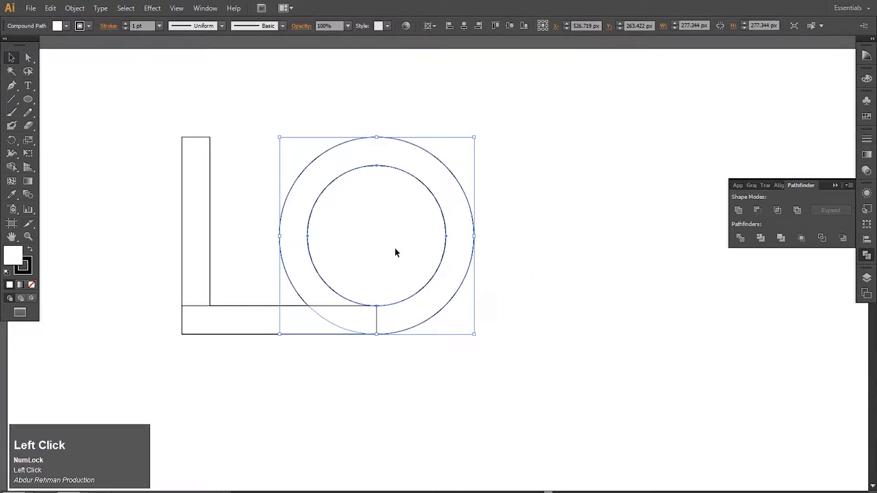
{"action": "left_click_drag", "start_coordinate": [396, 249], "coordinate": [391, 319]}
{"action": "left_click", "coordinate": [757, 211]}
{"action": "left_click", "coordinate": [631, 284]}
{"action": "key", "text": "ctrl+z"}
Send the horizontal bar to the back, behind the ring and the vertical bar
{"action": "left_click", "coordinate": [388, 272]}
{"action": "left_click", "coordinate": [406, 320]}
{"action": "left_click", "coordinate": [366, 279]}
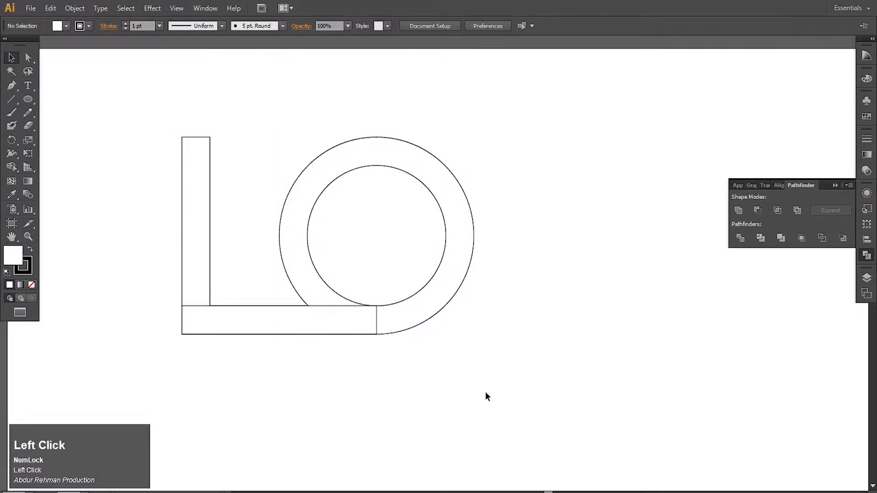
{"action": "left_click", "coordinate": [359, 330]}
{"action": "key", "text": "ctrl+shift+bracketleft"}
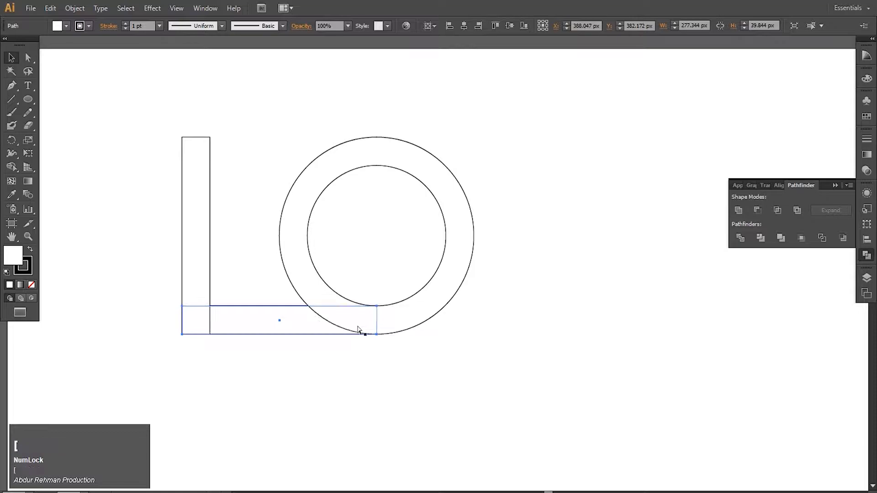
{"action": "left_click", "coordinate": [408, 369]}
Copy the horizontal bar, try subtracting the ring from the original with Minus Front, and undo the subtraction
{"action": "left_click_drag", "start_coordinate": [402, 280], "coordinate": [351, 339]}
{"action": "left_click", "coordinate": [290, 359]}
{"action": "left_click", "coordinate": [253, 315]}
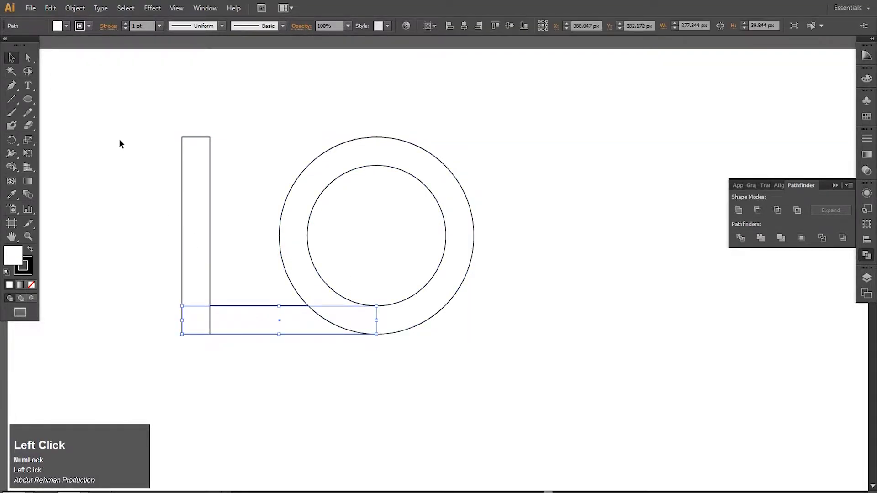
{"action": "left_click", "coordinate": [50, 8]}
{"action": "left_click", "coordinate": [65, 62]}
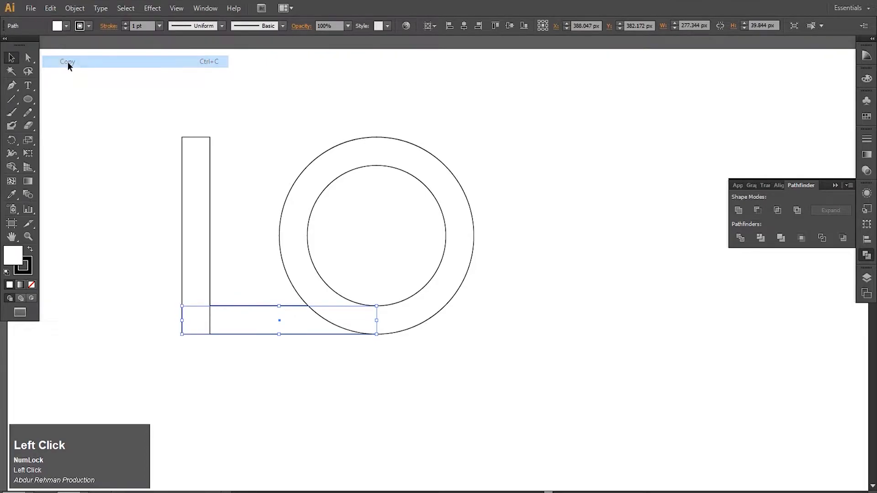
{"action": "left_click", "coordinate": [324, 319], "text": "shift"}
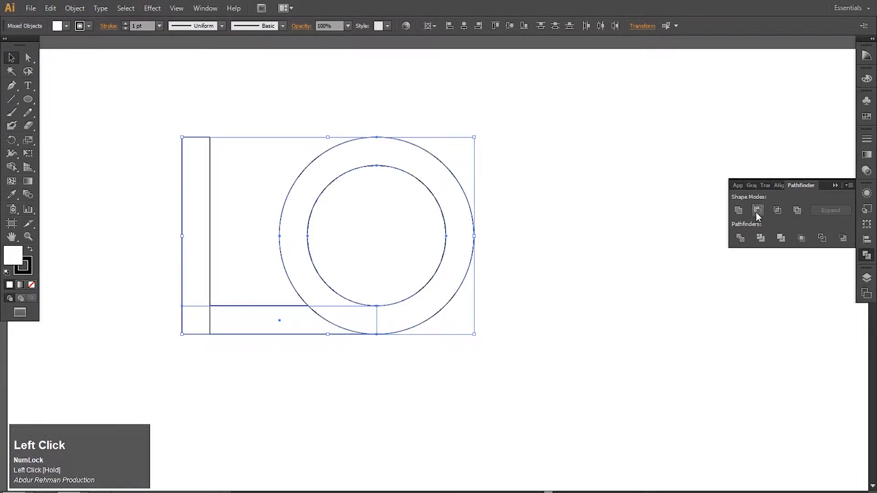
{"action": "left_click", "coordinate": [757, 211]}
{"action": "left_click", "coordinate": [306, 277]}
{"action": "left_click", "coordinate": [347, 330]}
{"action": "left_click", "coordinate": [384, 323]}
{"action": "key", "text": "ctrl+z"}
Copy the ring, and cut the original out of the horizontal bar with Minus Front
{"action": "left_click", "coordinate": [461, 306], "text": "ctrl"}
{"action": "left_click", "coordinate": [449, 293]}
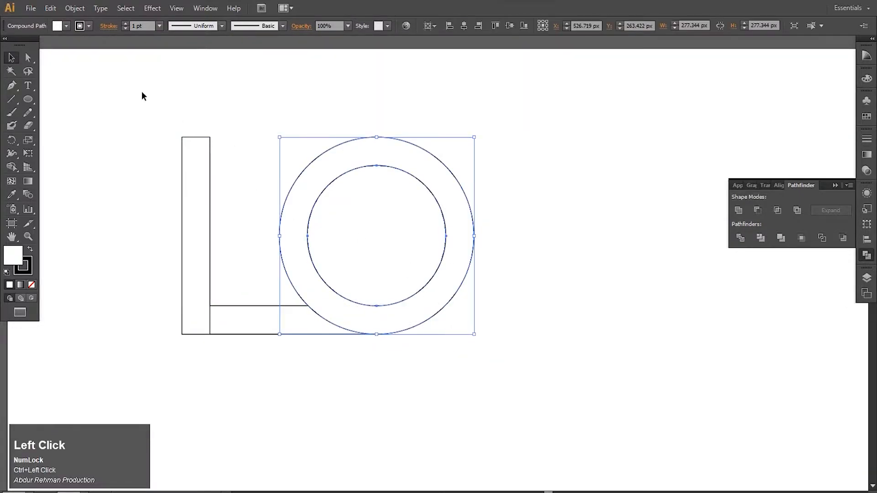
{"action": "left_click", "coordinate": [51, 8]}
{"action": "left_click", "coordinate": [85, 63]}
{"action": "left_click", "coordinate": [364, 269]}
{"action": "left_click_drag", "start_coordinate": [363, 268], "coordinate": [320, 327]}
{"action": "left_click", "coordinate": [757, 210]}
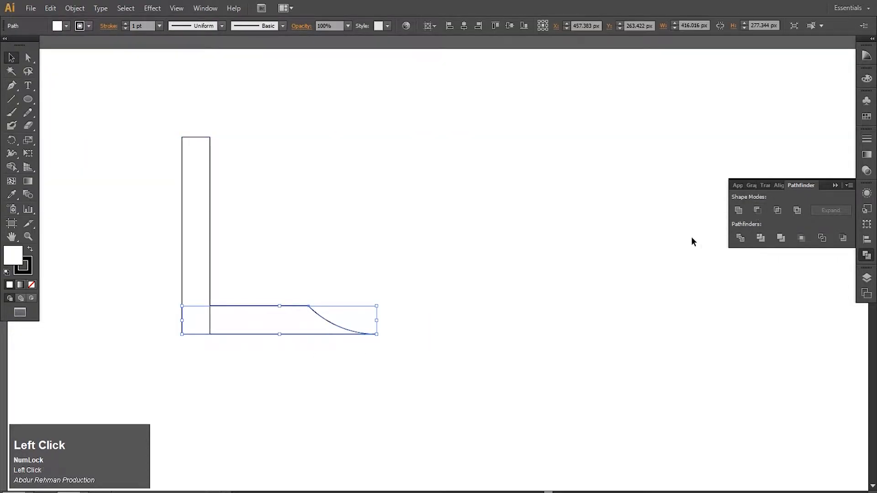
{"action": "left_click", "coordinate": [493, 300]}
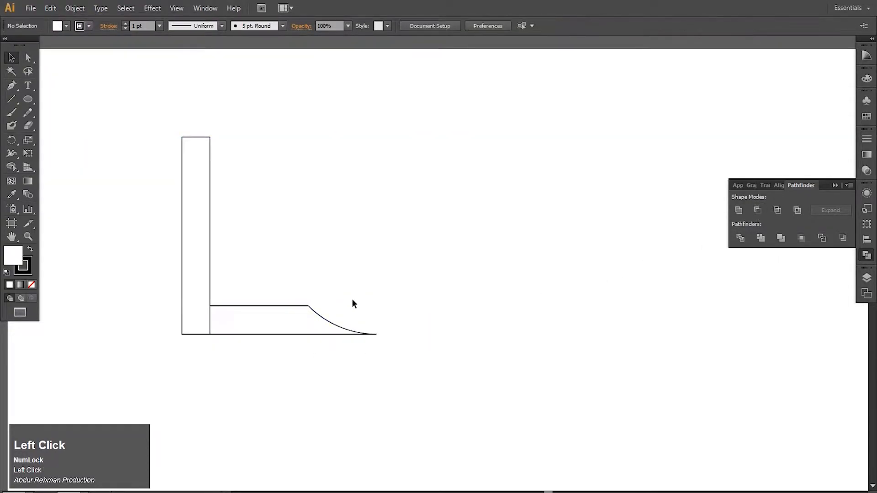
Paste the copied ring in front at its original position, and select the trimmed horizontal bar
{"action": "left_click", "coordinate": [58, 10]}
{"action": "left_click", "coordinate": [68, 87]}
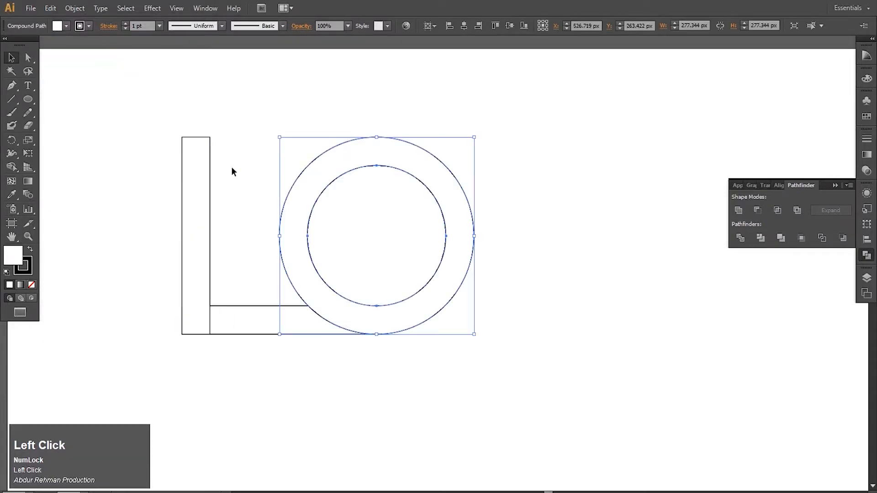
{"action": "left_click", "coordinate": [353, 274]}
{"action": "left_click", "coordinate": [314, 329]}
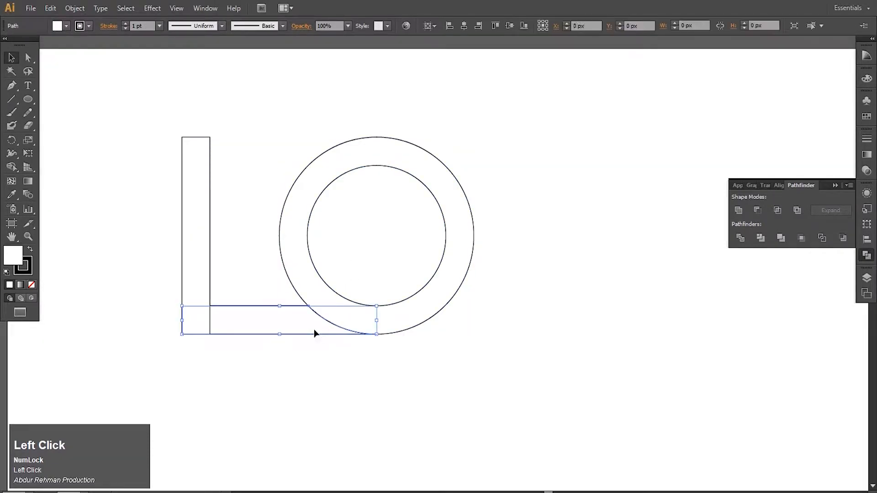
{"action": "key", "text": "a"}
{"action": "left_click_drag", "start_coordinate": [397, 345], "coordinate": [297, 306]}
{"action": "left_click_drag", "start_coordinate": [372, 327], "coordinate": [411, 345]}
{"action": "key", "text": "ctrl+z"}
{"action": "left_click", "coordinate": [425, 328], "text": "shift"}
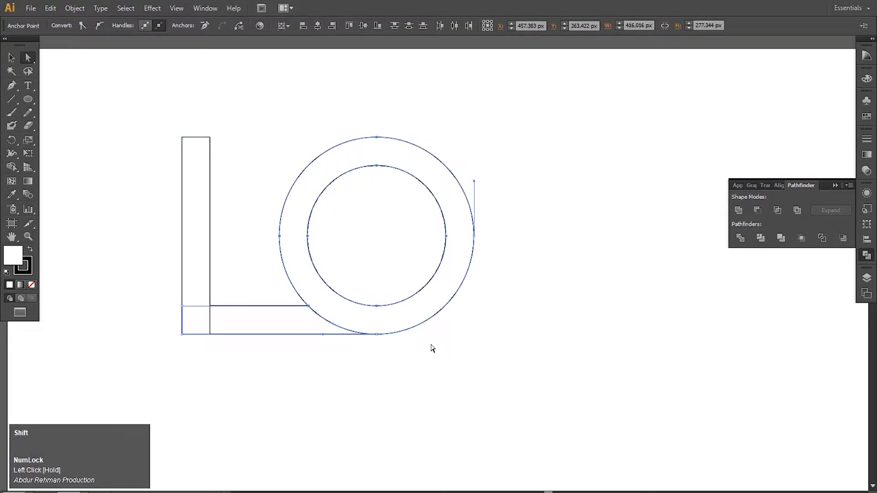
{"action": "left_click", "coordinate": [418, 362]}
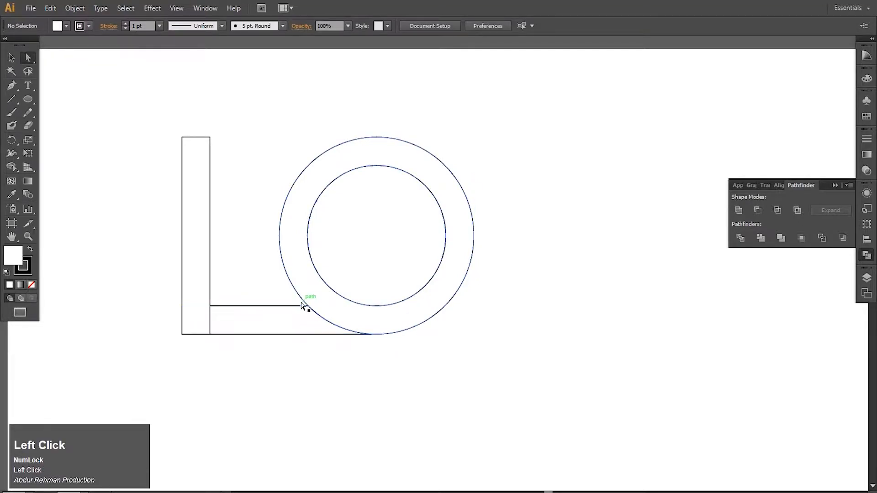
Select the two anchor points at the ring-side end of the horizontal bar and shift them 20 px left
{"action": "left_click_drag", "start_coordinate": [400, 359], "coordinate": [292, 306]}
{"action": "left_click", "coordinate": [395, 334], "text": "shift"}
{"action": "left_click_drag", "start_coordinate": [389, 312], "coordinate": [419, 333]}
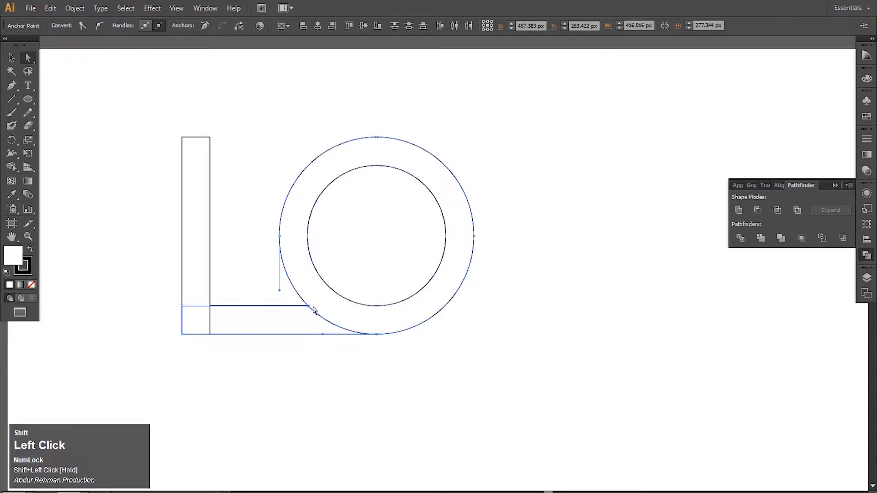
{"action": "left_click", "coordinate": [308, 305]}
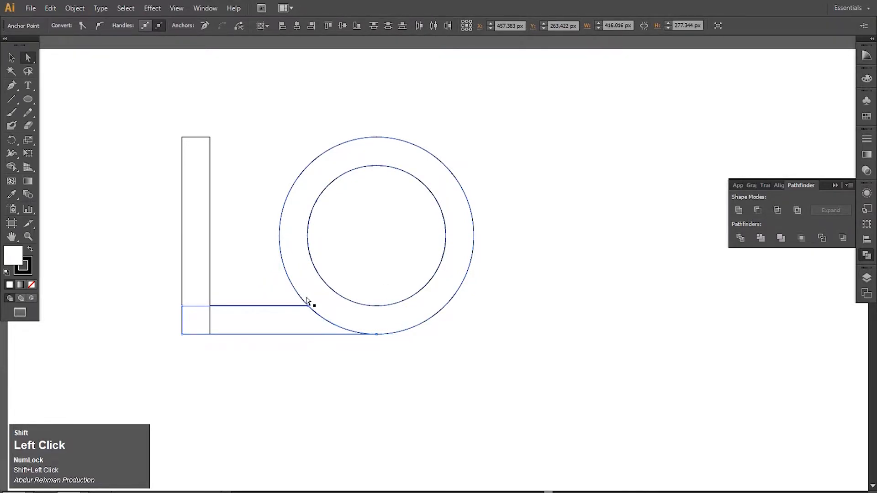
{"action": "left_click", "coordinate": [324, 320], "text": "ctrl"}
{"action": "left_click", "coordinate": [393, 278], "text": "ctrl"}
{"action": "left_click_drag", "start_coordinate": [464, 251], "coordinate": [396, 299]}
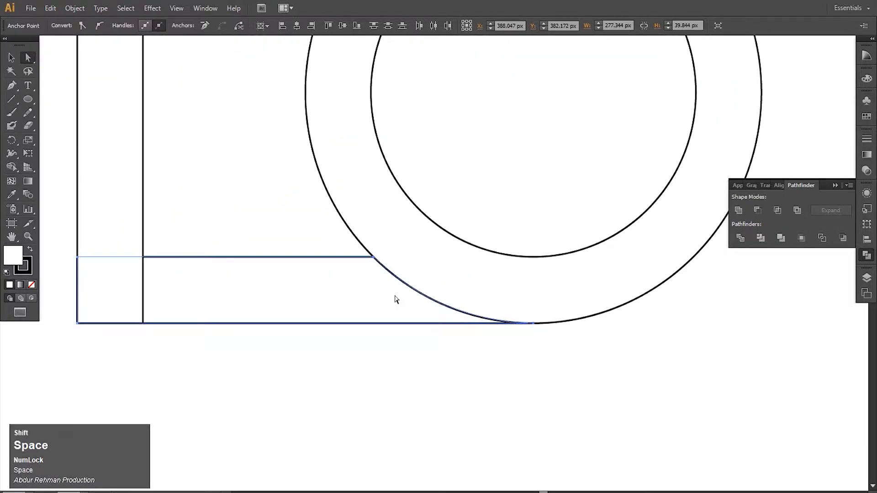
{"action": "key", "text": "shift+Left"}
{"action": "key", "text": "shift+Left"}
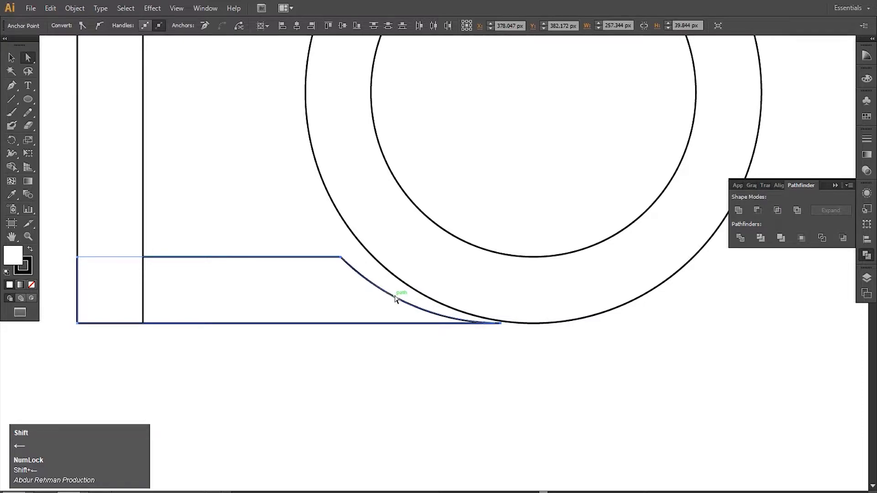
Move the pointed tip anchor of the bar's curved end further left to X 486.719 px
{"action": "left_click", "coordinate": [502, 324]}
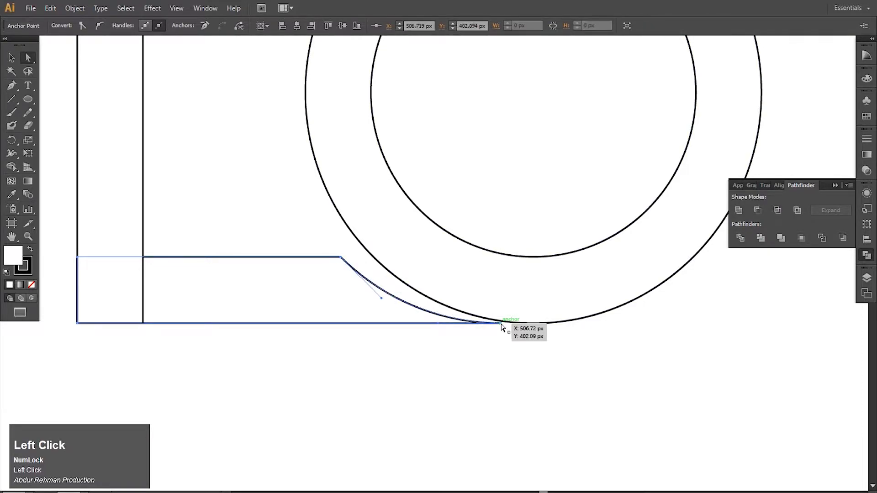
{"action": "left_click_drag", "start_coordinate": [501, 324], "coordinate": [481, 327]}
{"action": "key", "text": "ctrl+z"}
{"action": "key", "text": "ctrl+z"}
{"action": "key", "text": "ctrl+z"}
{"action": "key", "text": "Left"}
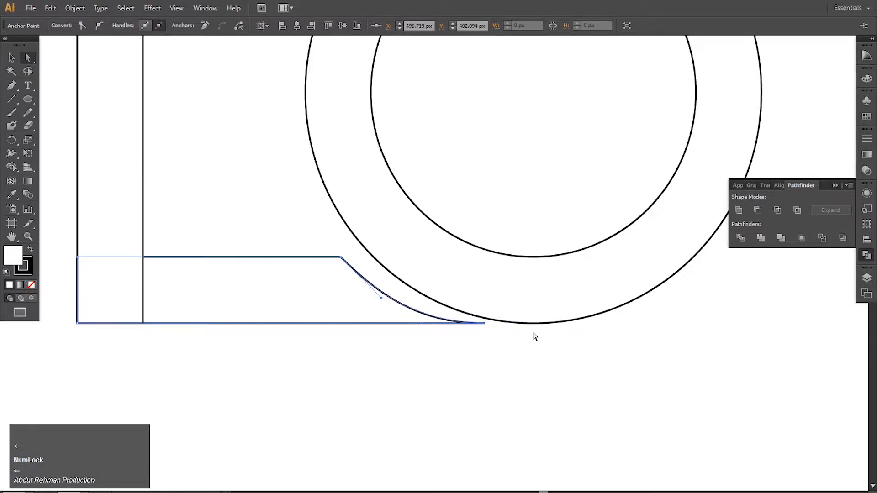
{"action": "left_click_drag", "start_coordinate": [421, 323], "coordinate": [419, 318]}
{"action": "key", "text": "ctrl+z"}
{"action": "key", "text": "shift+Left"}
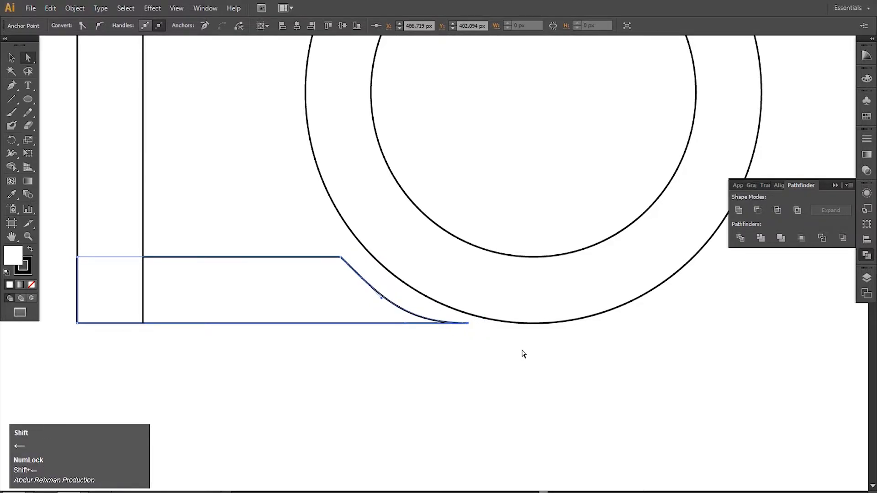
Reshape the bar's curved end with its two direction handles so that it runs evenly alongside the ring
{"action": "left_click_drag", "start_coordinate": [405, 323], "coordinate": [433, 338]}
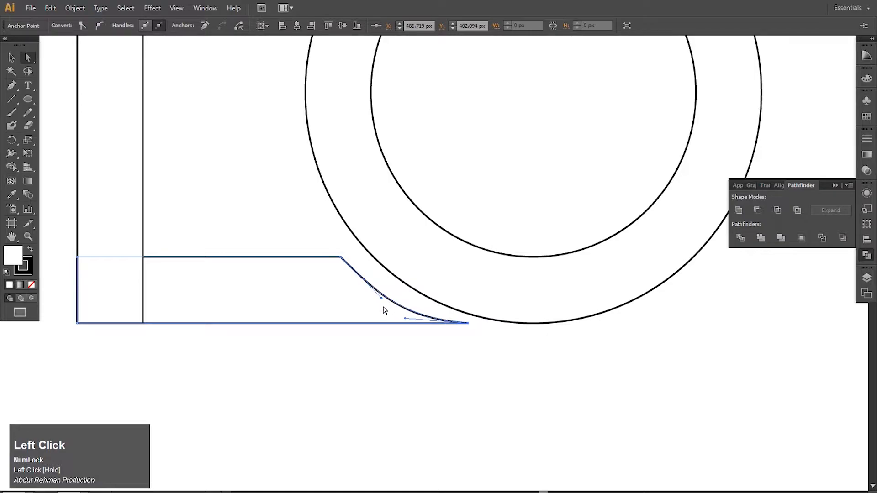
{"action": "left_click_drag", "start_coordinate": [383, 301], "coordinate": [365, 283]}
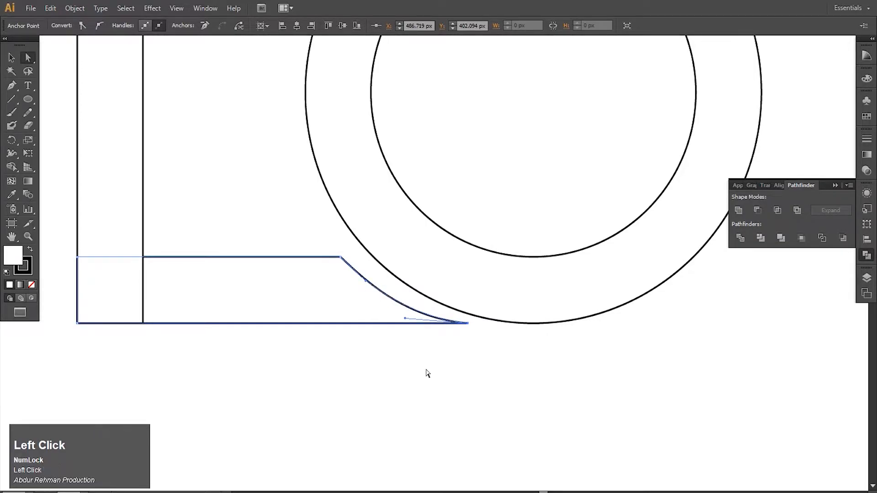
{"action": "left_click", "coordinate": [427, 373]}
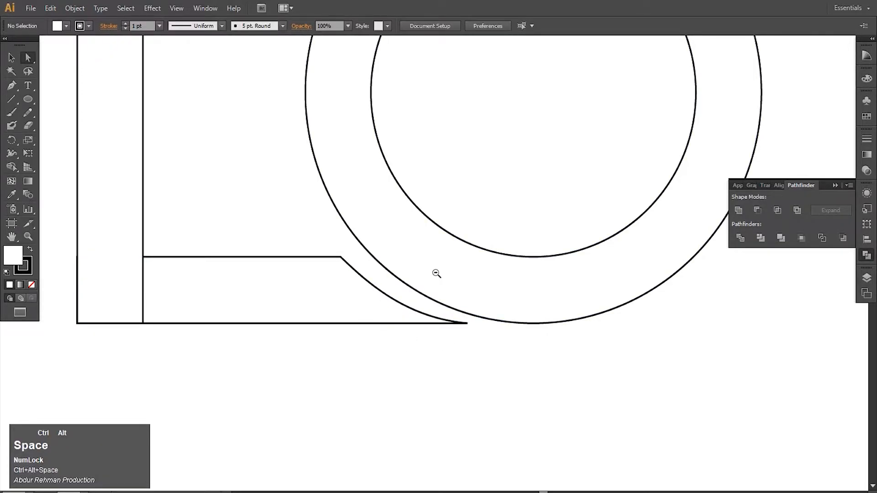
Merge the vertical and horizontal bars into a single L shape with the Shape Builder tool
{"action": "left_click", "coordinate": [435, 272], "text": "ctrl+alt"}
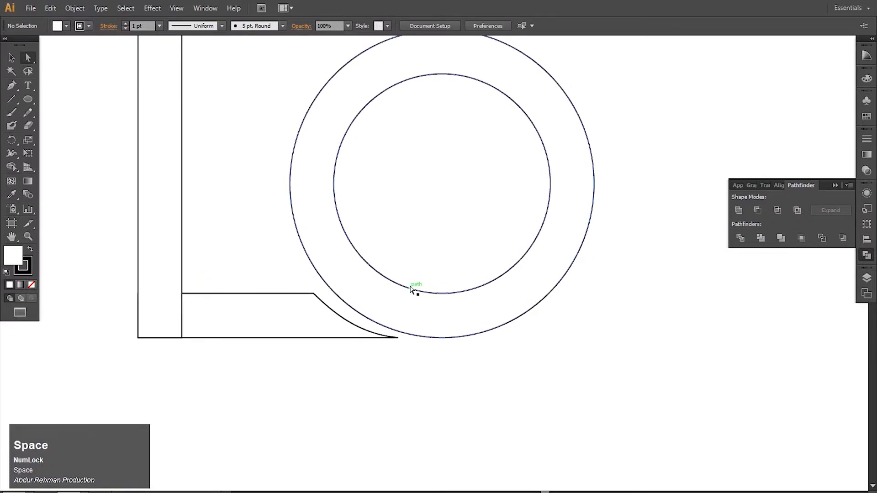
{"action": "left_click", "coordinate": [12, 57]}
{"action": "left_click_drag", "start_coordinate": [220, 165], "coordinate": [136, 333]}
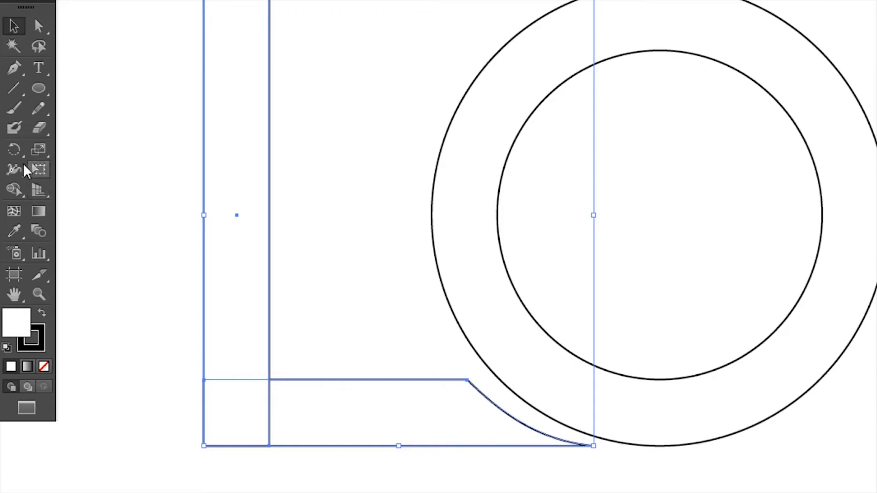
{"action": "left_click", "coordinate": [13, 191]}
{"action": "left_click_drag", "start_coordinate": [227, 295], "coordinate": [240, 411]}
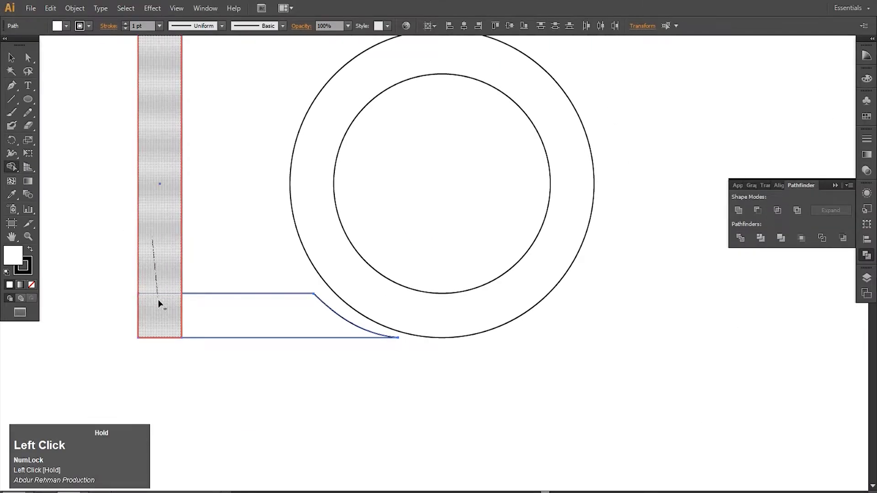
{"action": "left_click_drag", "start_coordinate": [161, 314], "coordinate": [185, 309]}
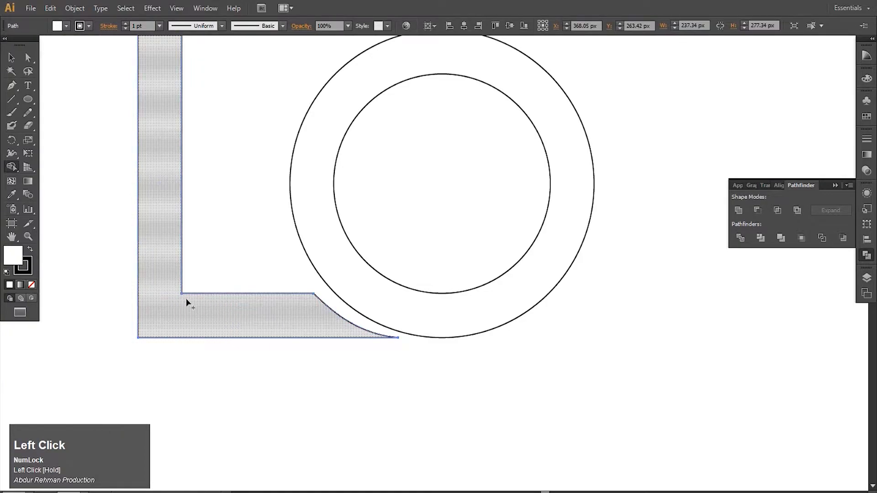
{"action": "left_click", "coordinate": [12, 57]}
{"action": "left_click", "coordinate": [109, 145]}
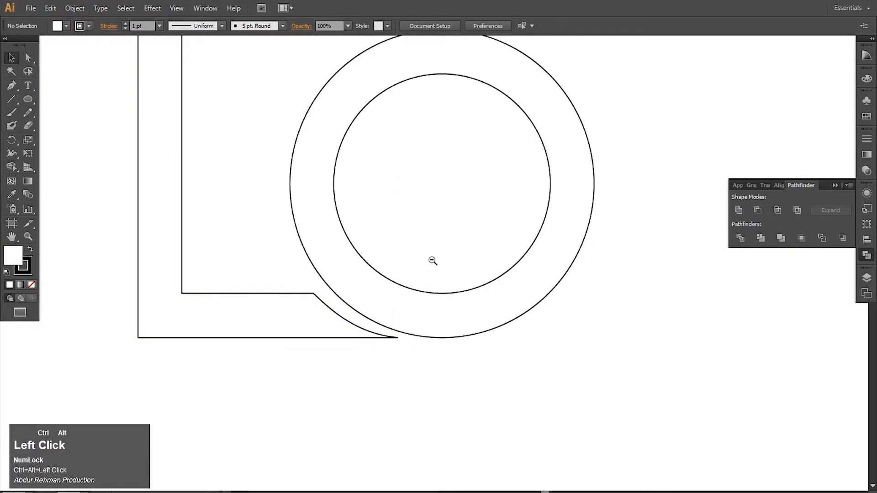
Duplicate the ring twice to the right, so that three rings stand side by side touching each other
{"action": "left_click", "coordinate": [433, 261], "text": "ctrl+alt"}
{"action": "left_click_drag", "start_coordinate": [331, 223], "coordinate": [276, 227]}
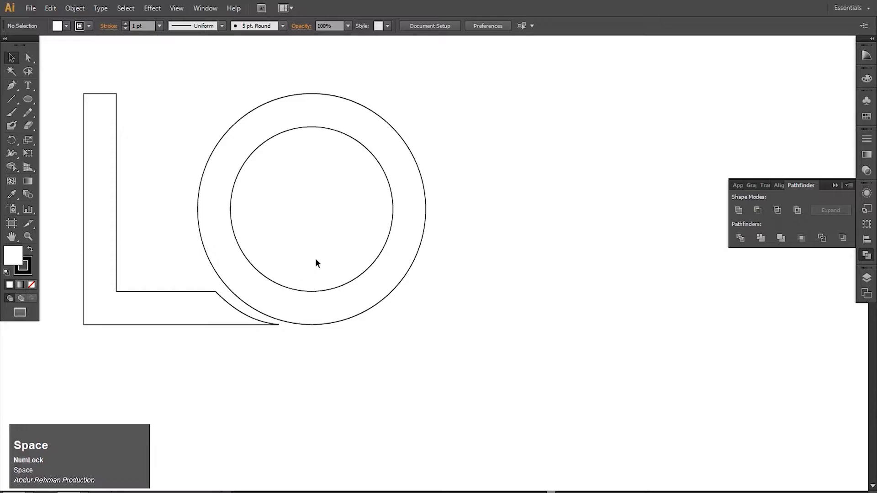
{"action": "left_click", "coordinate": [328, 297]}
{"action": "left_click_drag", "start_coordinate": [300, 305], "coordinate": [528, 303]}
{"action": "left_click_drag", "start_coordinate": [483, 328], "coordinate": [278, 346]}
{"action": "left_click_drag", "start_coordinate": [316, 325], "coordinate": [545, 325]}
{"action": "left_click", "coordinate": [448, 319]}
{"action": "left_click_drag", "start_coordinate": [270, 246], "coordinate": [568, 238]}
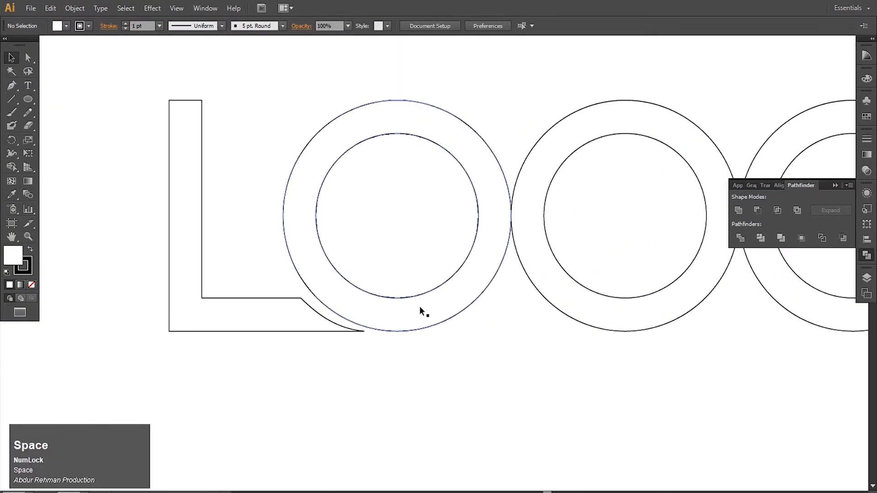
Draw a rectangle about 184 px wide across the first ring's lower part, resting on the L's upper horizontal edge, and reduce its height
{"action": "left_click", "coordinate": [421, 309]}
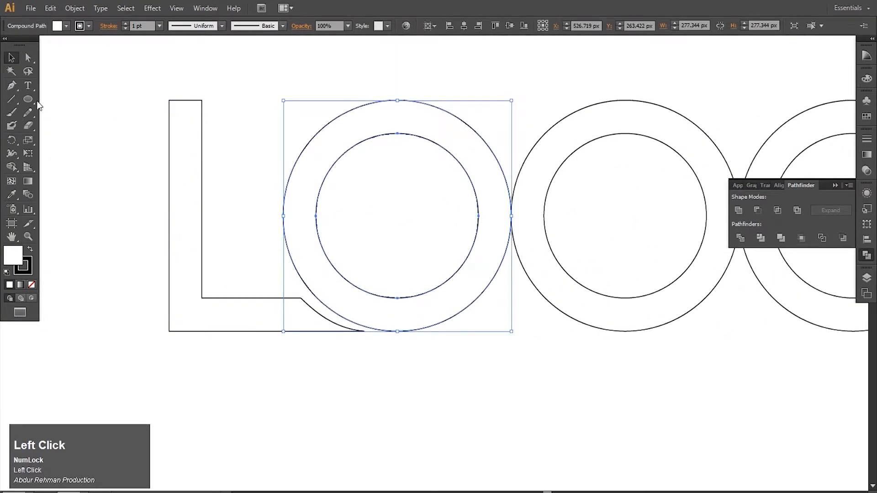
{"action": "left_click_drag", "start_coordinate": [30, 100], "coordinate": [57, 100]}
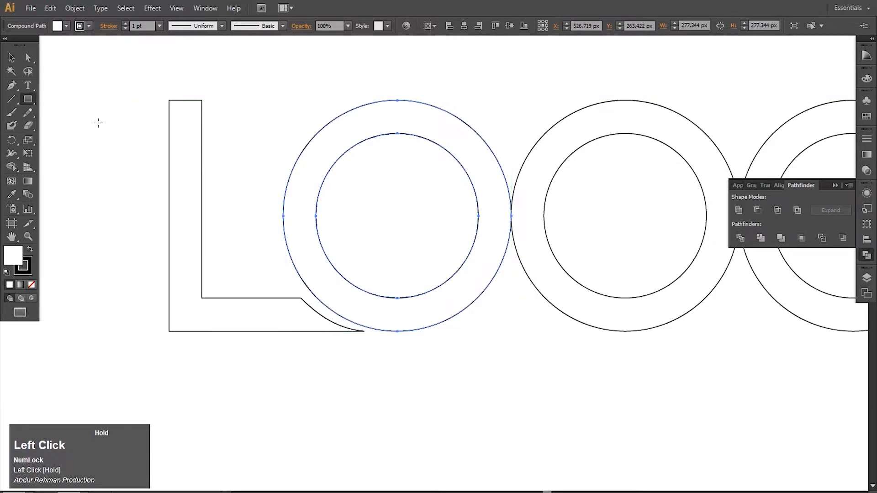
{"action": "left_click_drag", "start_coordinate": [246, 297], "coordinate": [397, 285]}
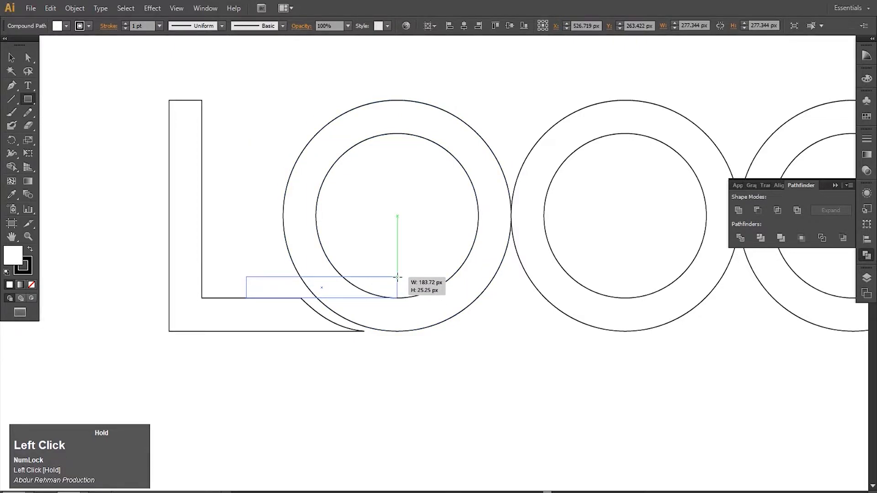
{"action": "left_click_drag", "start_coordinate": [397, 277], "coordinate": [397, 276]}
{"action": "left_click", "coordinate": [11, 57]}
{"action": "left_click_drag", "start_coordinate": [322, 277], "coordinate": [326, 286]}
Try subtracting the rectangle from the first ring with Minus Front, and undo the subtraction
{"action": "left_click_drag", "start_coordinate": [386, 266], "coordinate": [356, 315]}
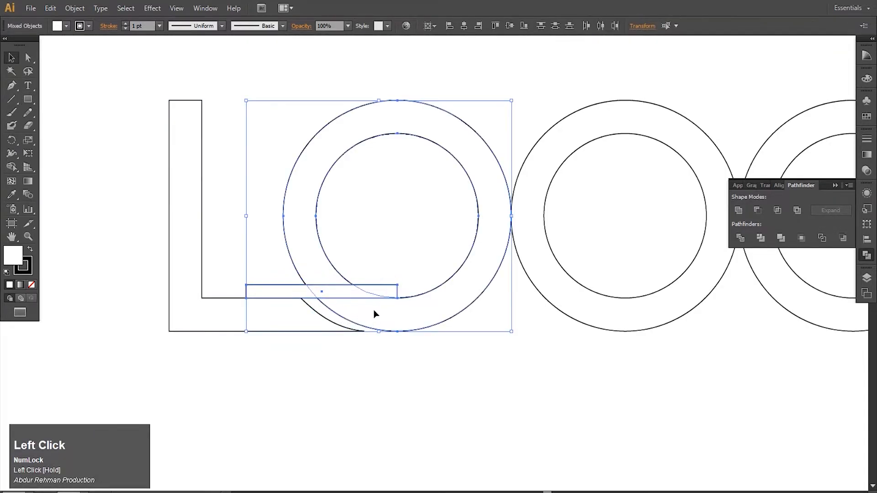
{"action": "left_click", "coordinate": [757, 211]}
{"action": "left_click", "coordinate": [511, 375]}
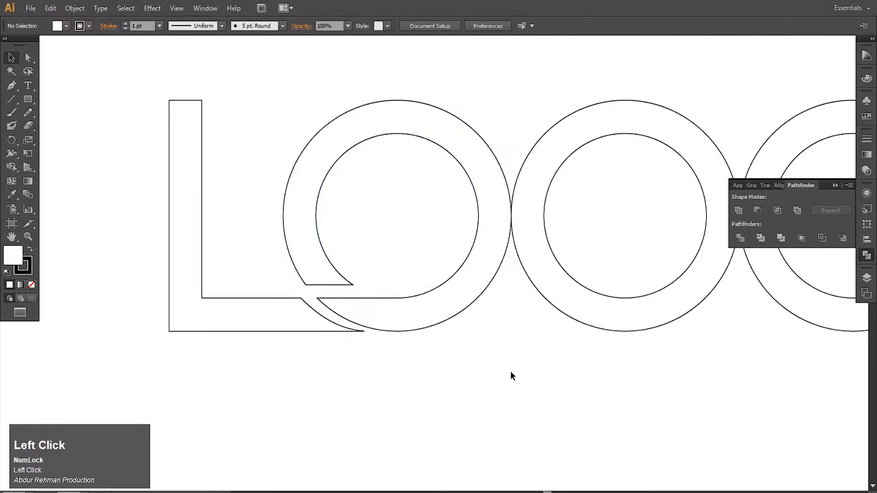
{"action": "key", "text": "ctrl+z"}
Make the rectangle across the first ring thinner by lowering its top edge
{"action": "left_click", "coordinate": [326, 289]}
{"action": "left_click", "coordinate": [375, 264]}
{"action": "left_click", "coordinate": [346, 288], "text": "ctrl"}
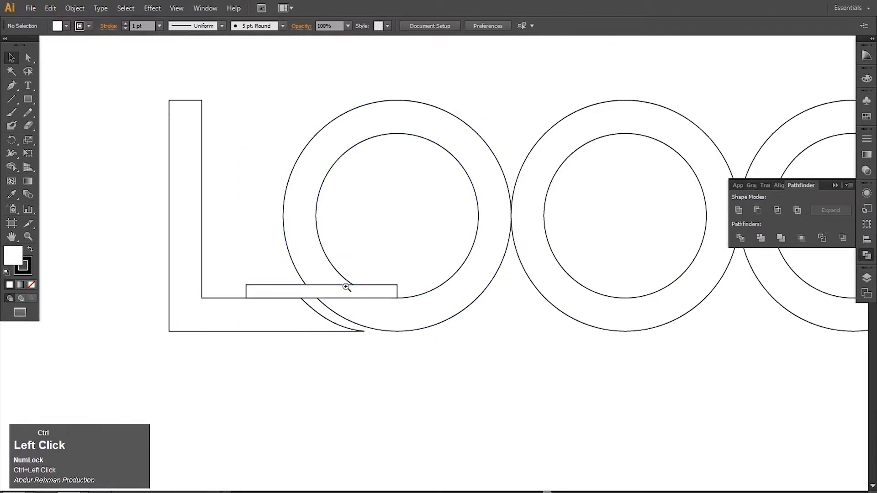
{"action": "left_click", "coordinate": [346, 288], "text": "ctrl"}
{"action": "left_click_drag", "start_coordinate": [435, 248], "coordinate": [351, 282]}
{"action": "left_click", "coordinate": [451, 273]}
{"action": "left_click_drag", "start_coordinate": [435, 259], "coordinate": [435, 264]}
Try cutting the thinner rectangle out of the first ring with Minus Front, and undo the cut
{"action": "left_click_drag", "start_coordinate": [513, 231], "coordinate": [505, 273]}
{"action": "left_click", "coordinate": [757, 210]}
{"action": "left_click", "coordinate": [613, 270]}
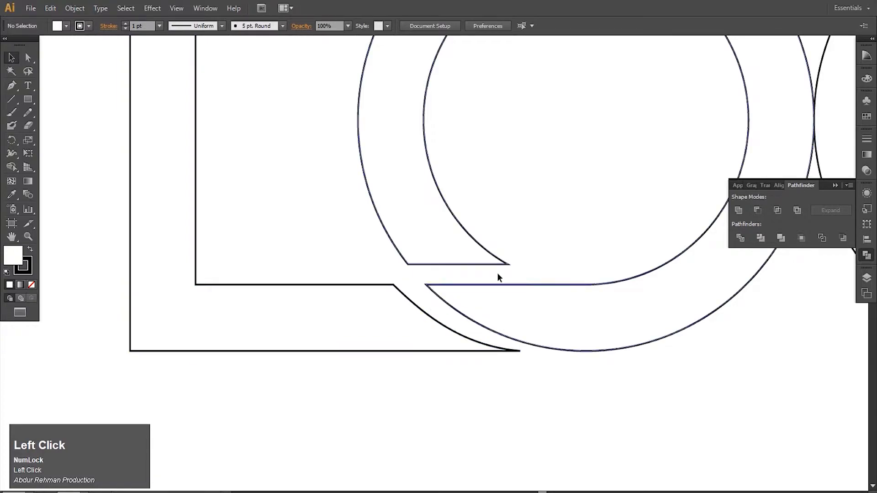
{"action": "left_click", "coordinate": [449, 249], "text": "ctrl+alt"}
{"action": "left_click", "coordinate": [474, 246], "text": "ctrl+alt"}
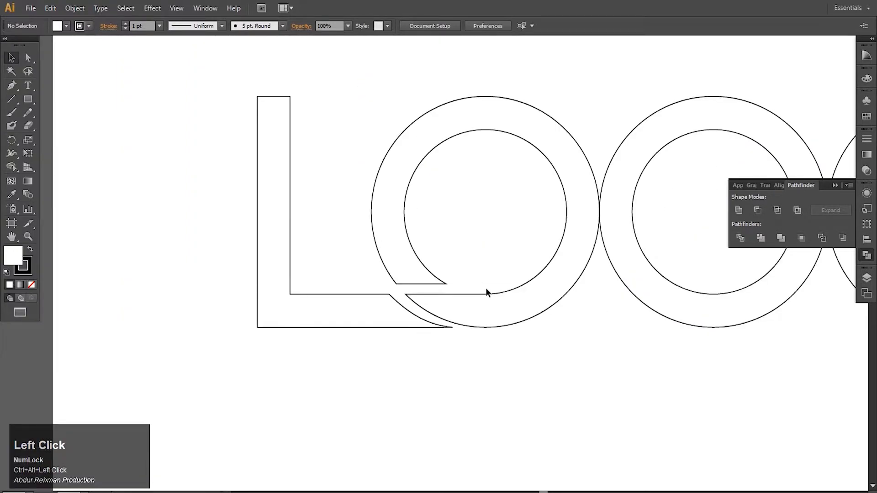
{"action": "key", "text": "ctrl+z"}
Lower the rectangle's top edge slightly more to leave a narrower strip across the first ring
{"action": "left_click", "coordinate": [449, 283]}
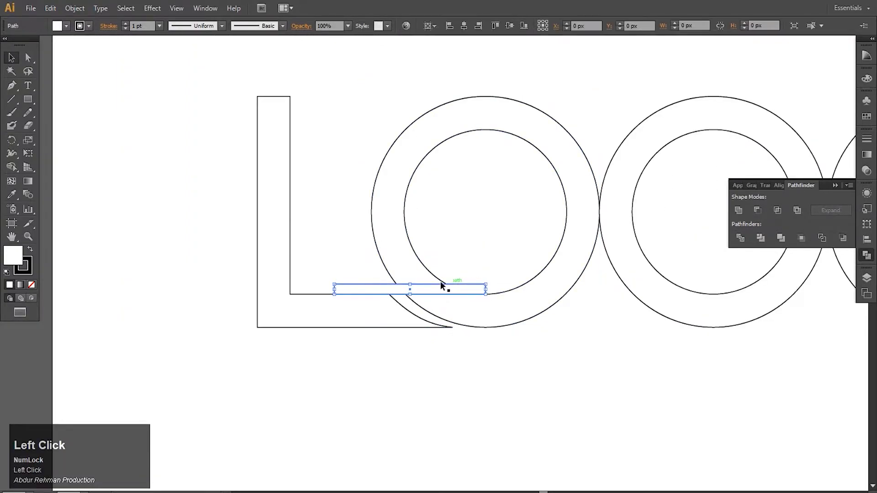
{"action": "left_click_drag", "start_coordinate": [410, 286], "coordinate": [411, 287]}
{"action": "left_click", "coordinate": [426, 285], "text": "ctrl"}
{"action": "left_click", "coordinate": [420, 294], "text": "ctrl"}
{"action": "left_click", "coordinate": [471, 218], "text": "ctrl"}
{"action": "left_click_drag", "start_coordinate": [434, 235], "coordinate": [434, 243]}
Select the narrow strip together with the first ring and subtract it with Minus Front to open a gap
{"action": "left_click_drag", "start_coordinate": [524, 301], "coordinate": [522, 297]}
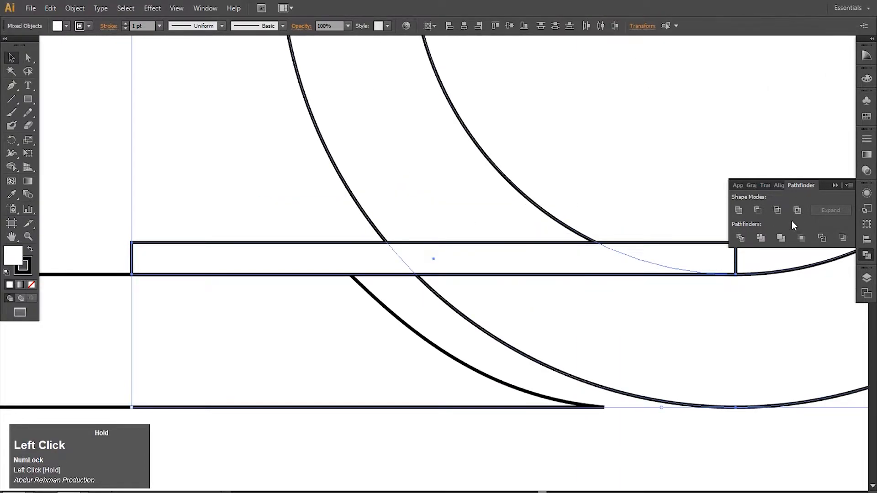
{"action": "left_click", "coordinate": [757, 210]}
{"action": "left_click", "coordinate": [485, 253], "text": "ctrl+alt"}
{"action": "left_click", "coordinate": [486, 252], "text": "ctrl+alt"}
{"action": "left_click", "coordinate": [484, 254], "text": "ctrl+alt"}
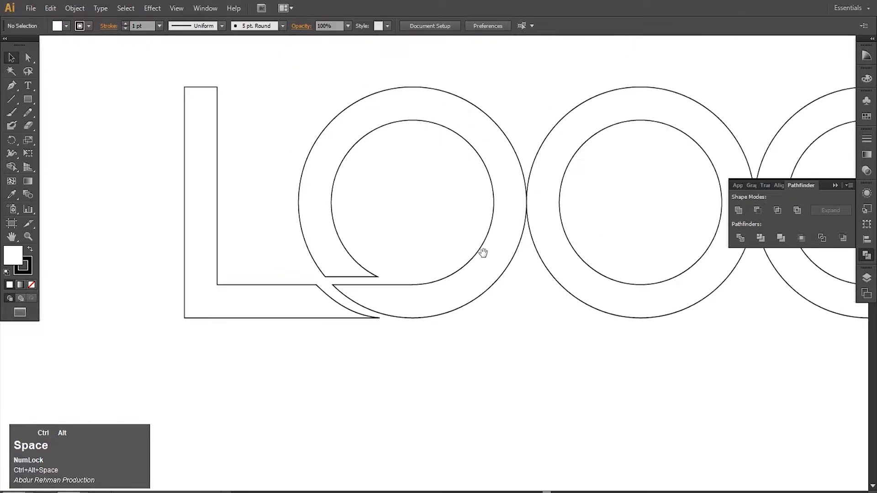
Copy the first ring with the cut-out gap
{"action": "left_click_drag", "start_coordinate": [436, 262], "coordinate": [374, 275]}
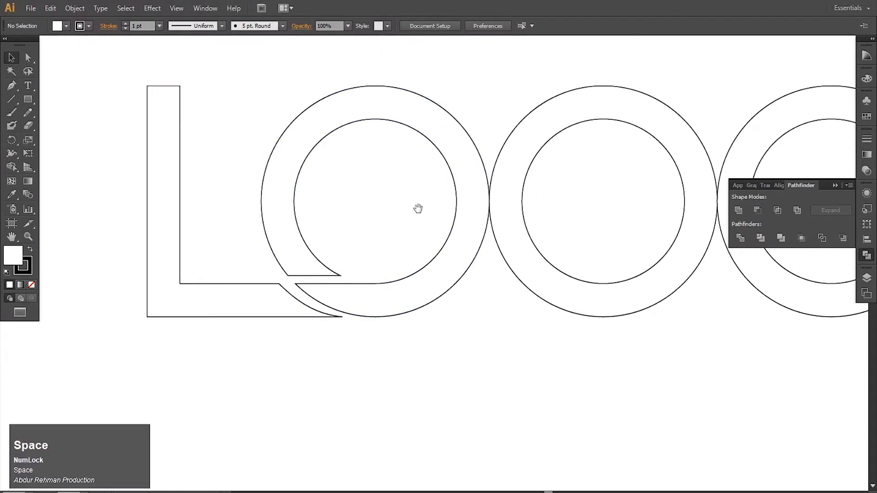
{"action": "left_click_drag", "start_coordinate": [416, 209], "coordinate": [355, 211]}
{"action": "left_click", "coordinate": [443, 234]}
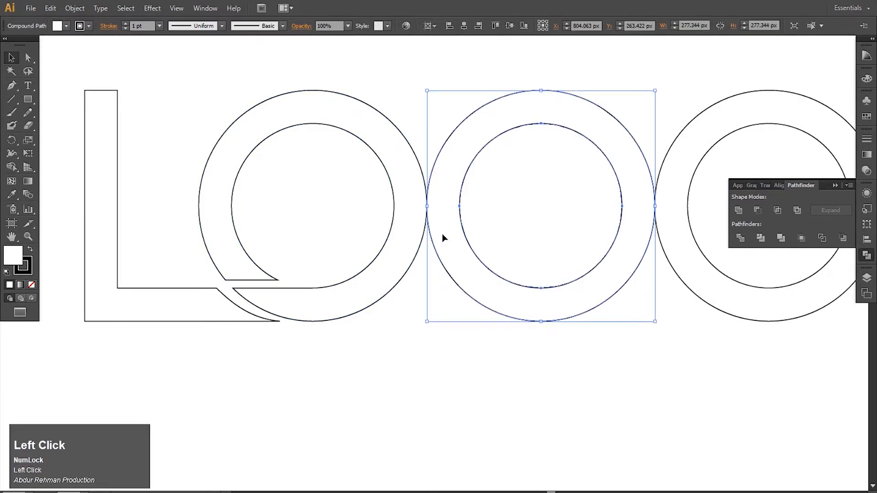
{"action": "left_click", "coordinate": [383, 272]}
{"action": "left_click", "coordinate": [72, 8]}
{"action": "left_click", "coordinate": [51, 9]}
{"action": "left_click", "coordinate": [49, 10]}
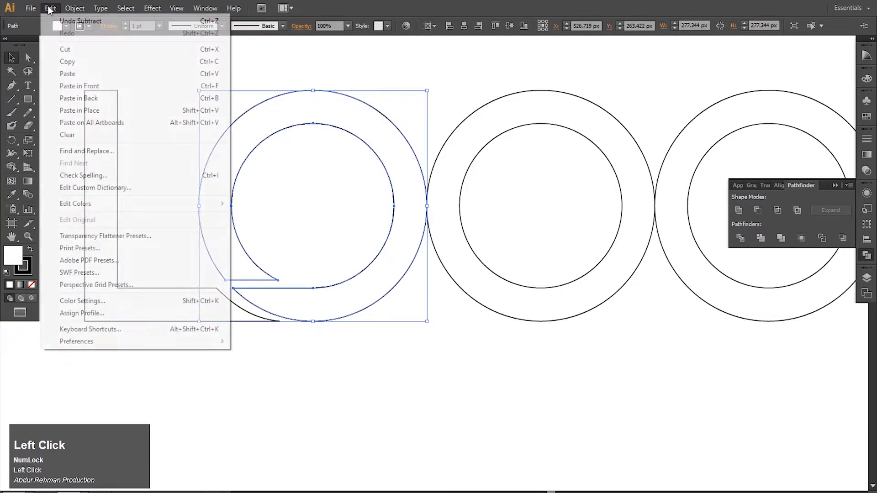
{"action": "left_click", "coordinate": [68, 61]}
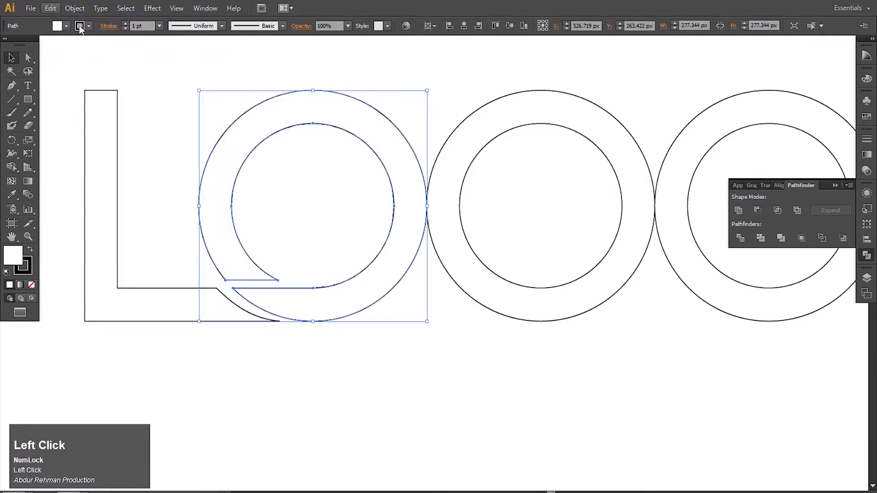
Move the second ring left to X 762.729 px so that it overlaps the first ring by one band width
{"action": "left_click", "coordinate": [354, 214]}
{"action": "left_click_drag", "start_coordinate": [458, 253], "coordinate": [427, 258]}
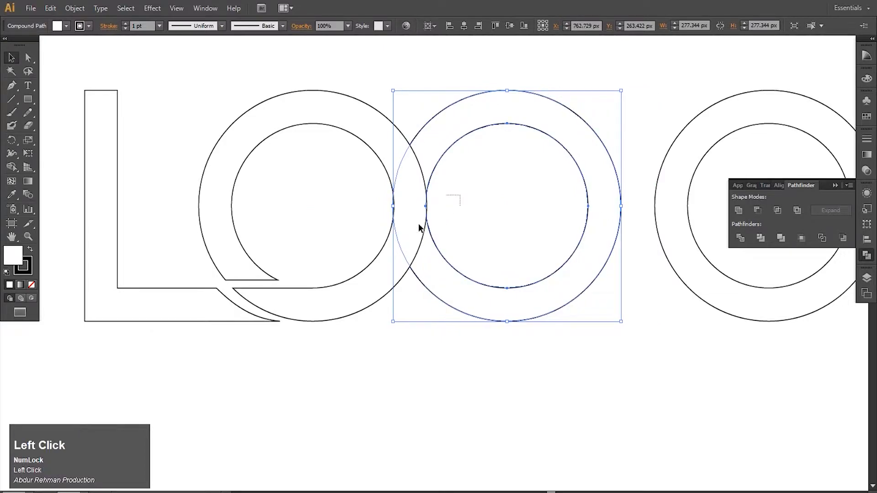
Nudge the second ring left to X 756.729 px so that it overlaps the first ring slightly more
{"action": "left_click_drag", "start_coordinate": [478, 213], "coordinate": [477, 214]}
{"action": "left_click", "coordinate": [435, 249]}
{"action": "key", "text": "shift+Left"}
{"action": "key", "text": "shift+Left"}
{"action": "key", "text": "shift+Right"}
{"action": "key", "text": "Right"}
{"action": "key", "text": "Right"}
{"action": "key", "text": "Right"}
{"action": "key", "text": "Right"}
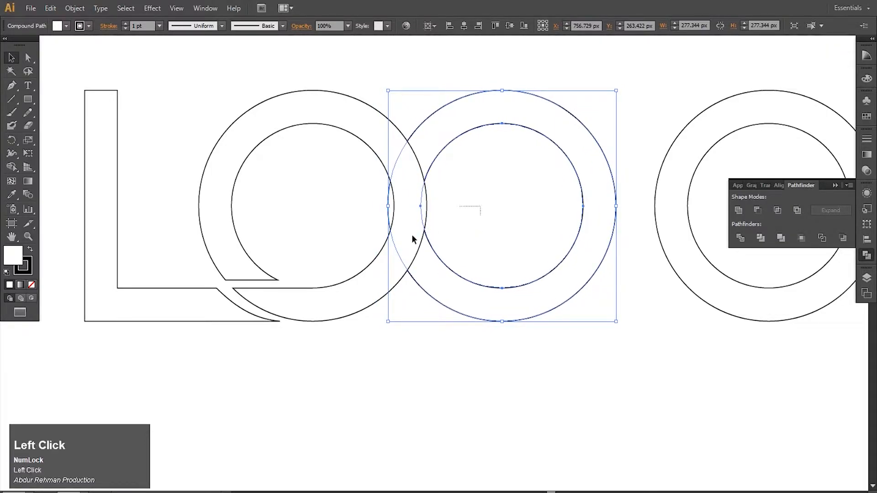
Select the first ring together with the second and subtract it from the second ring with Minus Front
{"action": "left_click", "coordinate": [418, 223], "text": "shift"}
{"action": "left_click", "coordinate": [757, 210]}
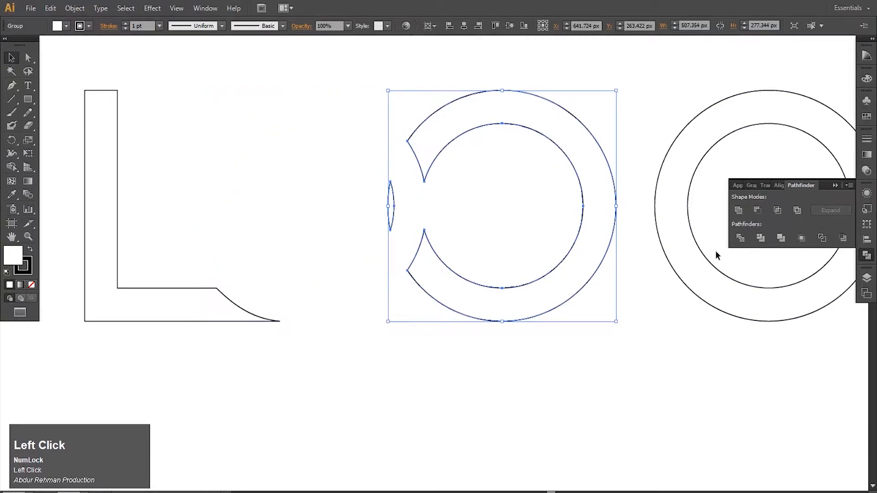
{"action": "left_click", "coordinate": [625, 360]}
Isolate the cut second ring's group, delete the small leftover sliver and exit isolation
{"action": "left_click", "coordinate": [443, 261]}
{"action": "right_click", "coordinate": [444, 263]}
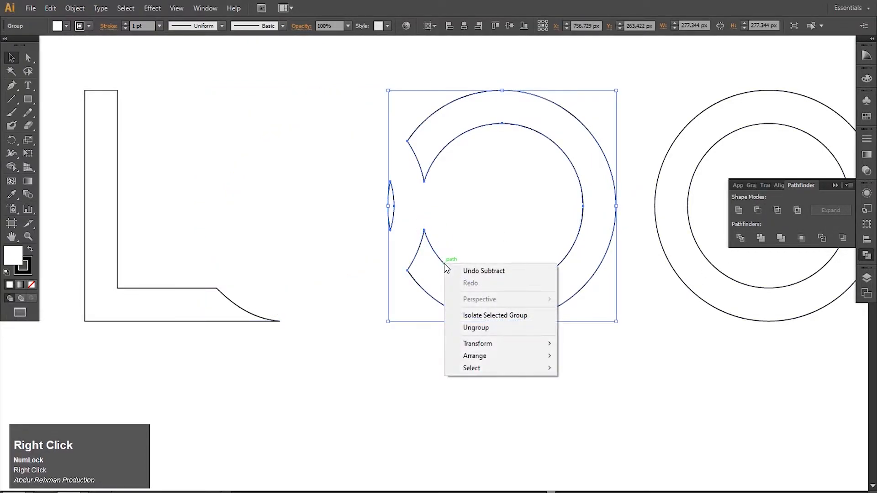
{"action": "left_click", "coordinate": [513, 315]}
{"action": "left_click", "coordinate": [391, 206]}
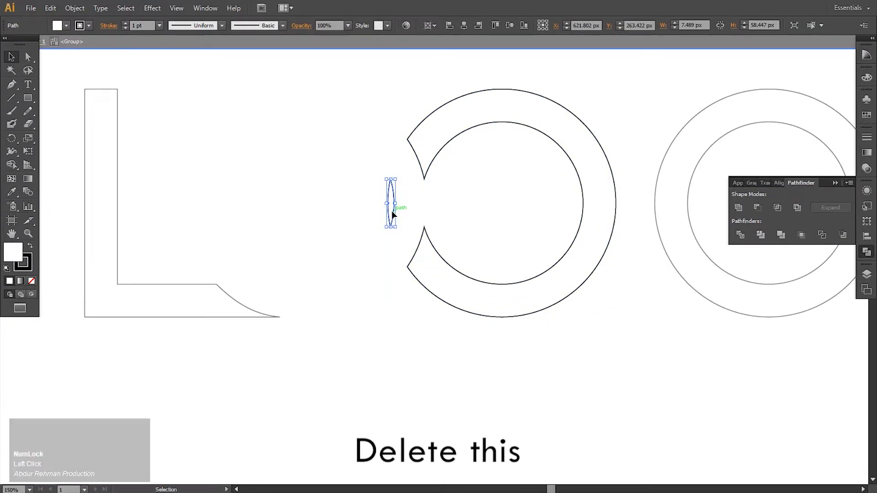
{"action": "key", "text": "Delete"}
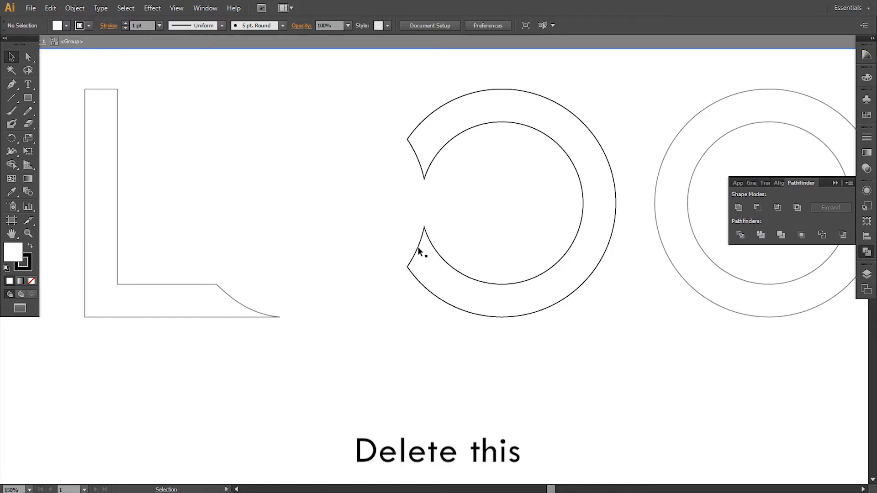
{"action": "double_click", "coordinate": [326, 154]}
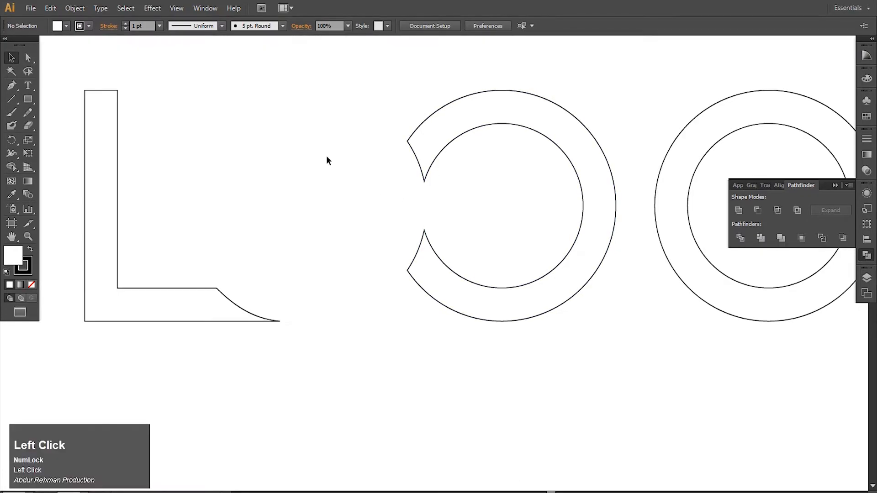
Paste the copied first ring in front at its original position
{"action": "left_click", "coordinate": [449, 274]}
{"action": "left_click", "coordinate": [367, 264]}
{"action": "left_click", "coordinate": [50, 8]}
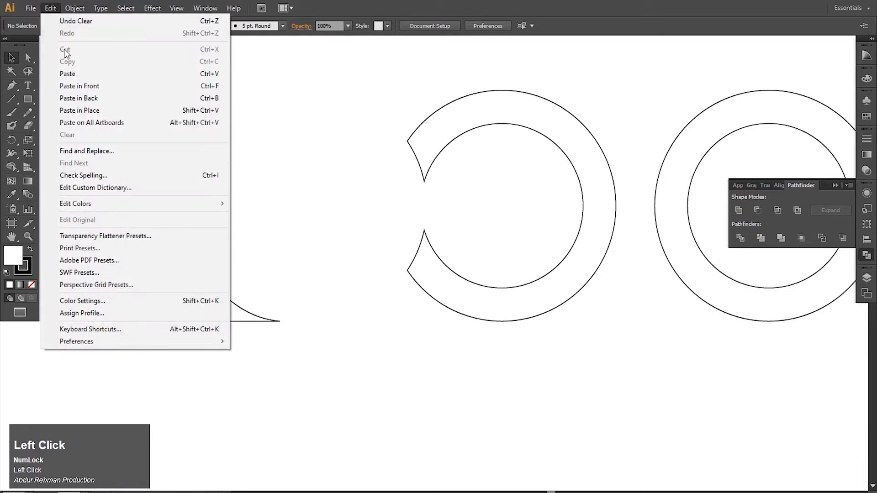
{"action": "left_click", "coordinate": [81, 85]}
{"action": "left_click", "coordinate": [312, 261]}
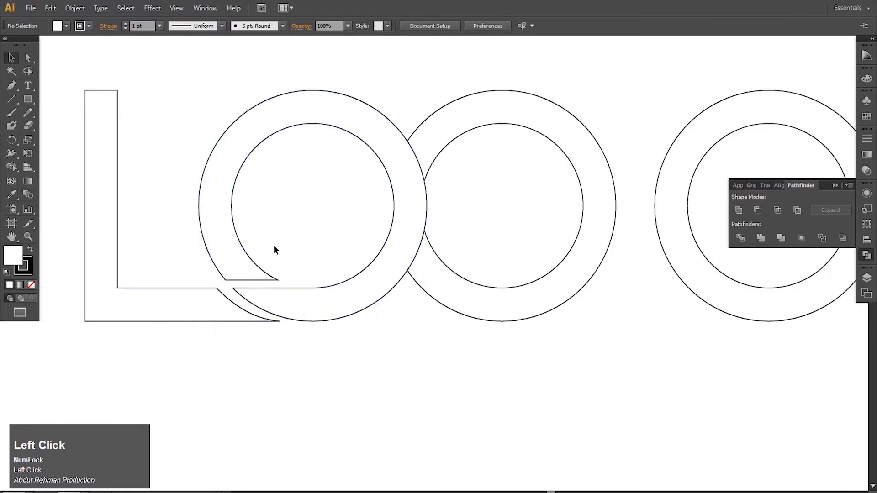
Move the cut second ring right by 10 px to X 778.563 px to leave a gap beside the first ring
{"action": "left_click", "coordinate": [437, 148]}
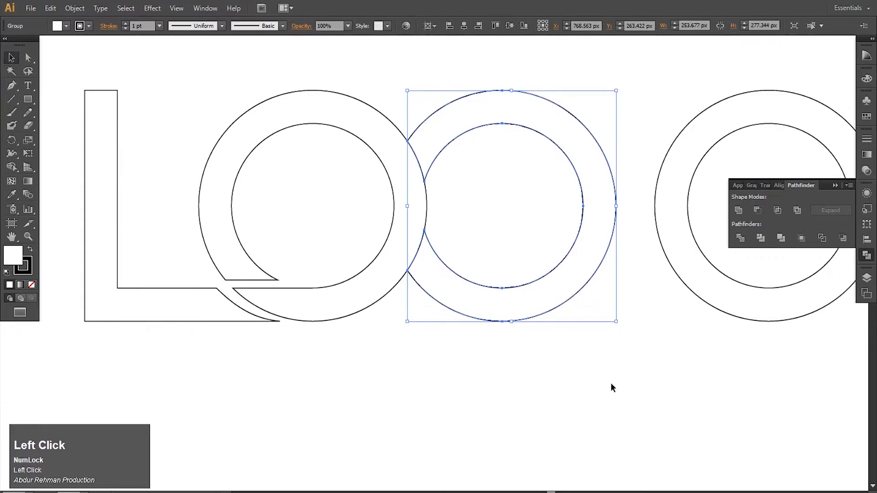
{"action": "key", "text": "shift+Right"}
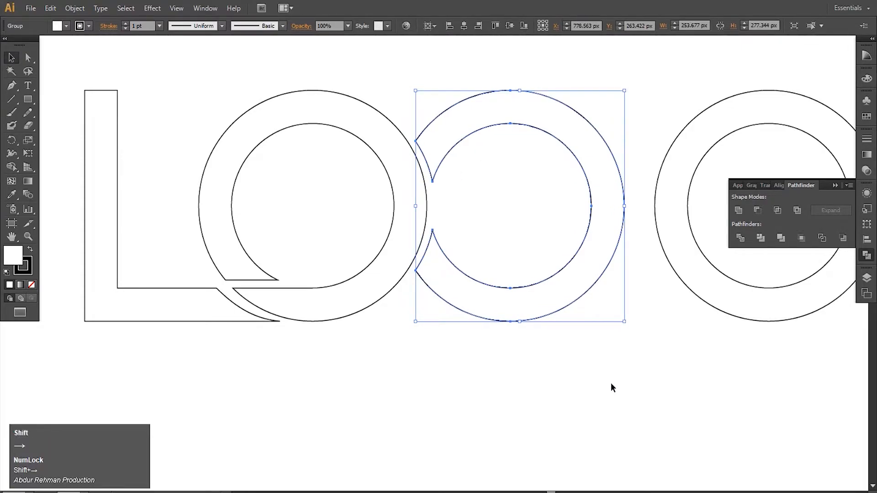
{"action": "left_click", "coordinate": [603, 384]}
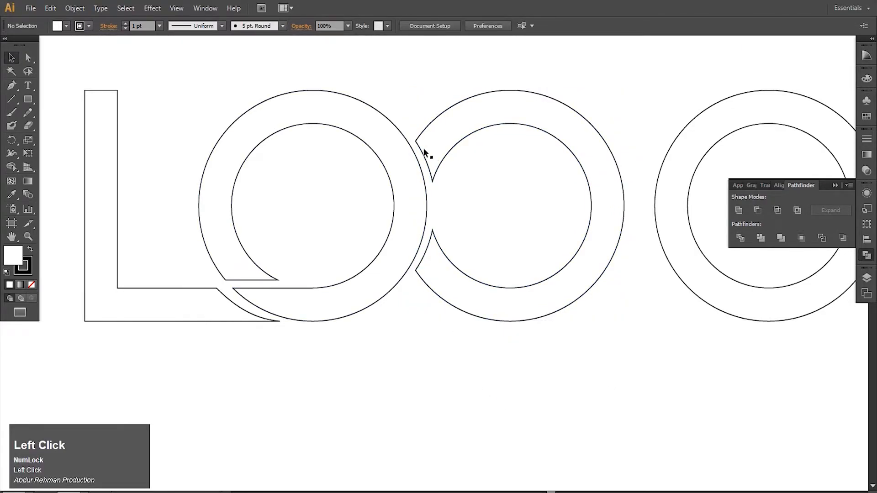
Start a Pen path on the first ring's outer edge, just beside the upper tip of the second ring
{"action": "left_click_drag", "start_coordinate": [350, 143], "coordinate": [387, 166]}
{"action": "left_click", "coordinate": [387, 165], "text": "ctrl"}
{"action": "left_click", "coordinate": [388, 166], "text": "ctrl"}
{"action": "left_click", "coordinate": [433, 320], "text": "ctrl"}
{"action": "left_click", "coordinate": [470, 349], "text": "ctrl"}
{"action": "left_click_drag", "start_coordinate": [509, 302], "coordinate": [371, 257]}
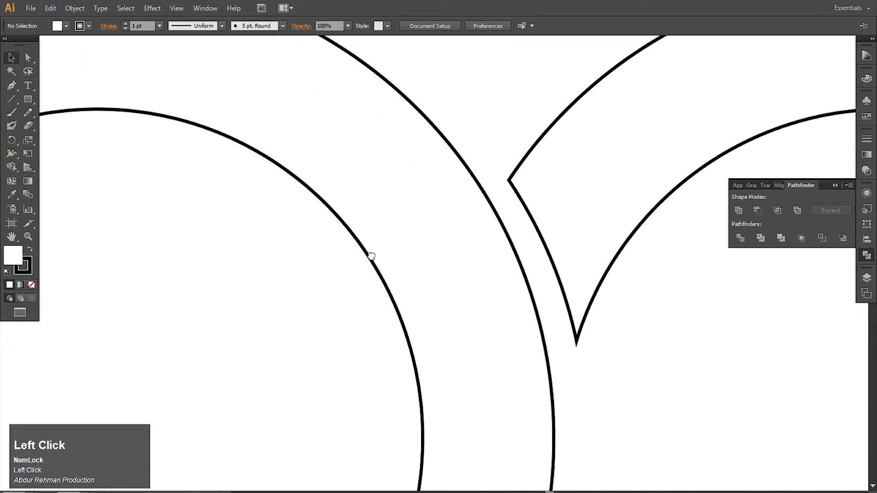
{"action": "left_click", "coordinate": [12, 85]}
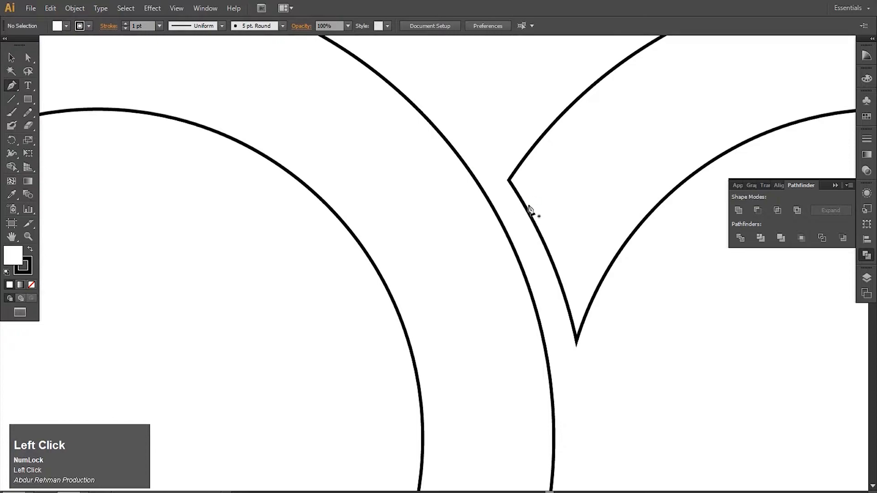
{"action": "left_click", "coordinate": [488, 201]}
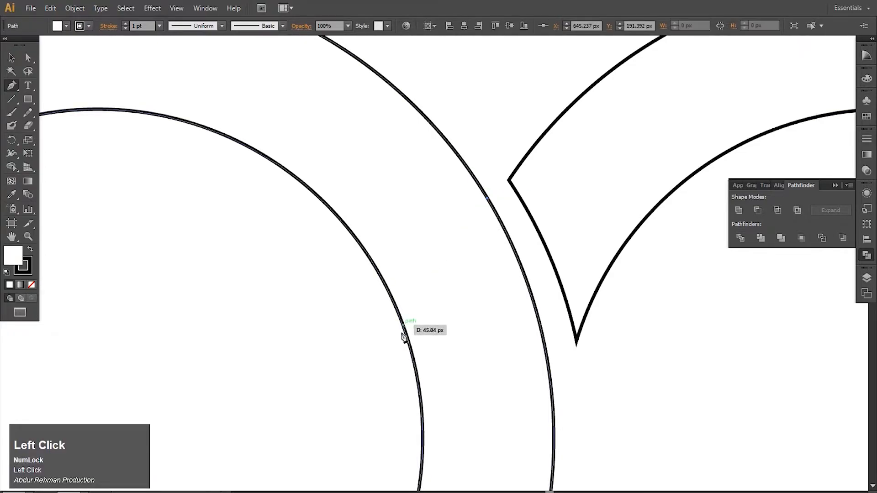
{"action": "left_click", "coordinate": [391, 317], "text": "shift"}
{"action": "key", "text": "ctrl+z"}
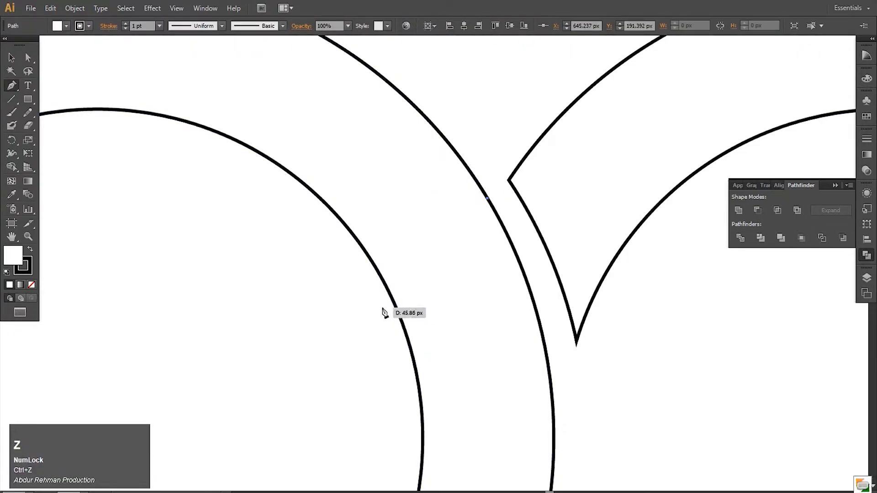
{"action": "left_click", "coordinate": [383, 314], "text": "shift"}
{"action": "key", "text": "ctrl+z"}
Draw and close a narrow curved strip across the first ring's band, from its outer edge past its inner edge
{"action": "left_click_drag", "start_coordinate": [376, 309], "coordinate": [345, 434]}
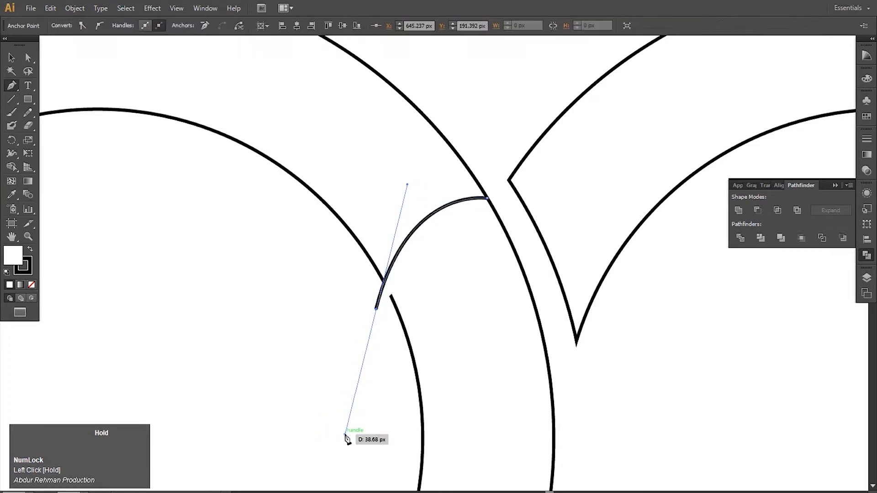
{"action": "left_click", "coordinate": [377, 310]}
{"action": "left_click_drag", "start_coordinate": [377, 311], "coordinate": [364, 280]}
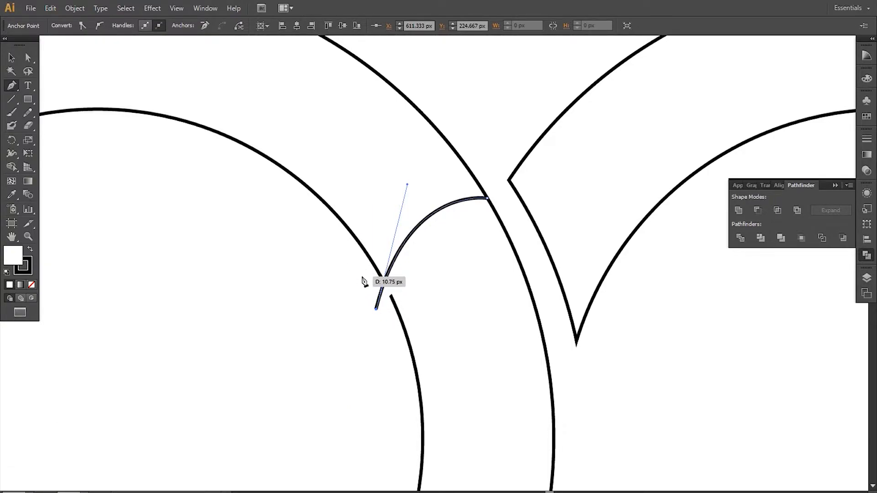
{"action": "left_click", "coordinate": [365, 277], "text": "shift"}
{"action": "key", "text": "ctrl+z"}
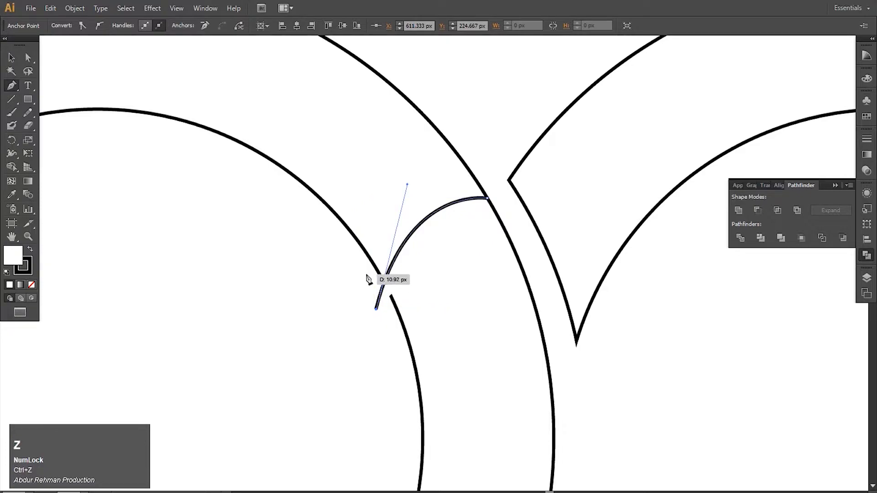
{"action": "left_click", "coordinate": [365, 275]}
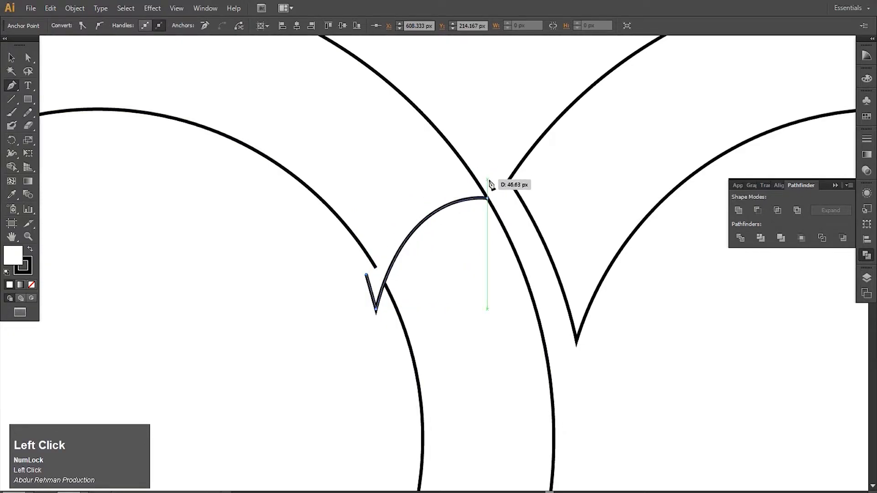
{"action": "mouse_move", "coordinate": [488, 177]}
{"action": "left_mouse_down"}
{"action": "mouse_move", "coordinate": [531, 194]}
{"action": "mouse_move", "coordinate": [588, 182]}
{"action": "left_mouse_up"}
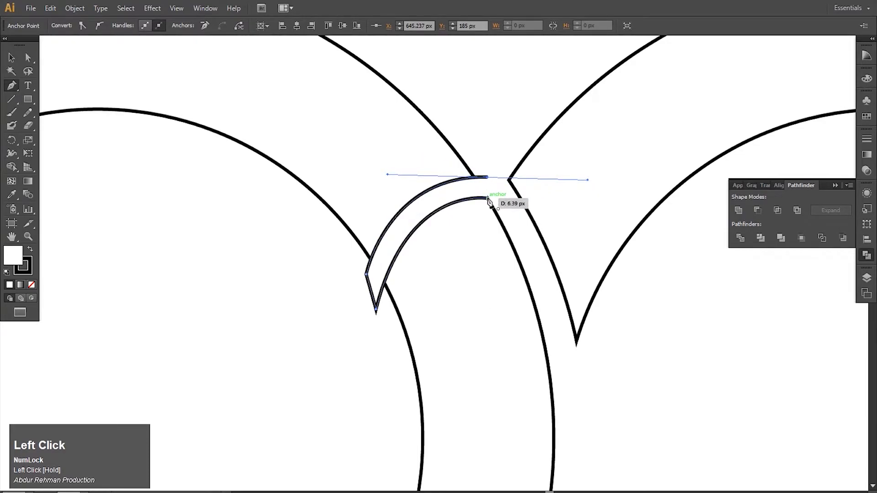
{"action": "left_click", "coordinate": [488, 177]}
{"action": "left_click", "coordinate": [488, 198]}
Select the curved strip with the first ring and subtract it with Minus Front to open a curved gap
{"action": "key", "text": "ctrl+alt+space"}
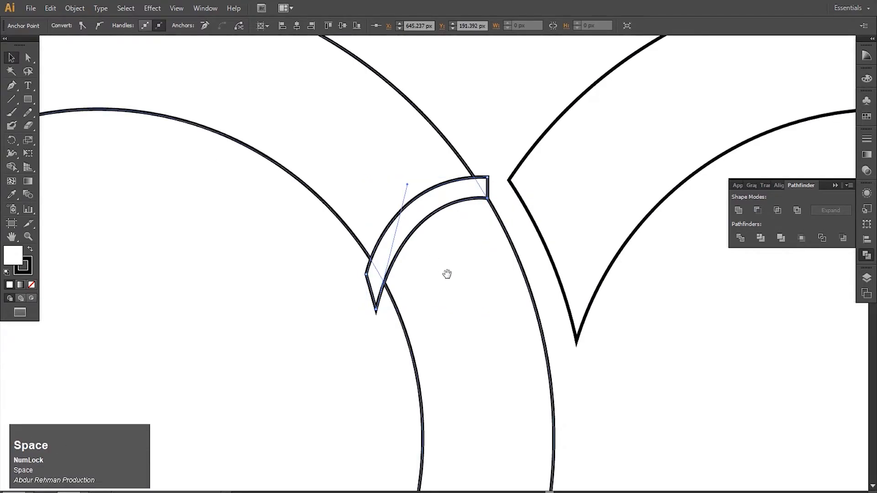
{"action": "left_click", "coordinate": [418, 261], "text": "ctrl+alt"}
{"action": "left_click_drag", "start_coordinate": [468, 268], "coordinate": [390, 237]}
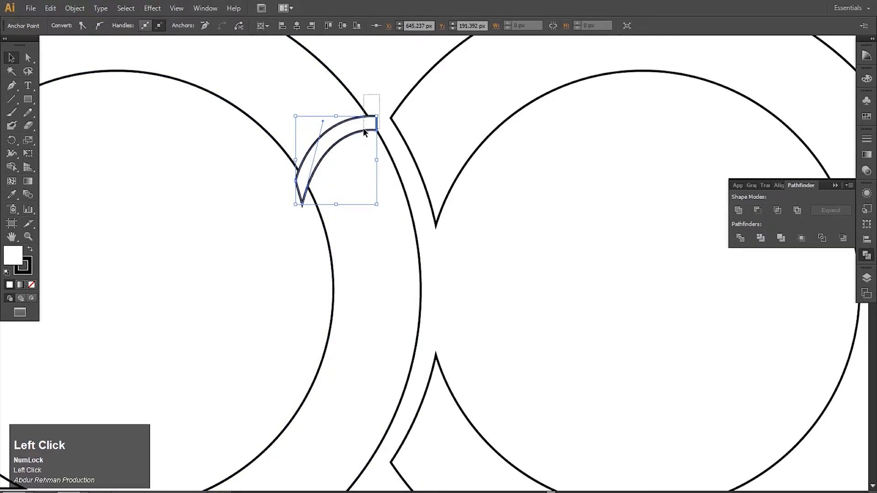
{"action": "left_click_drag", "start_coordinate": [364, 132], "coordinate": [593, 190]}
{"action": "left_click", "coordinate": [758, 211]}
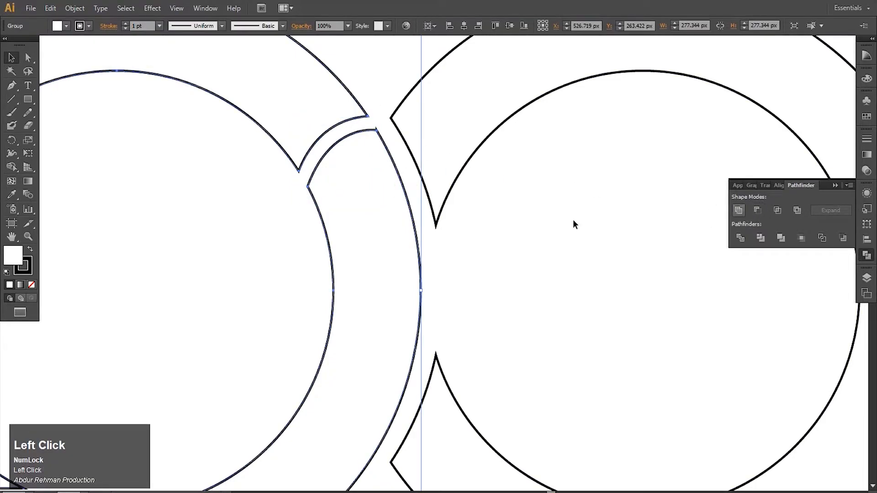
Delete the stray anchor point at the pointed tip below the curved gap to clean up the corner
{"action": "double_click", "coordinate": [376, 134]}
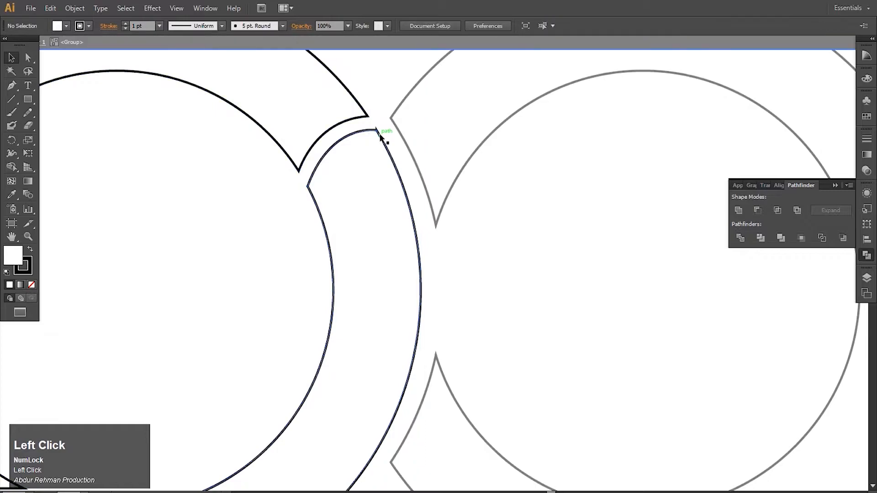
{"action": "left_click", "coordinate": [398, 221]}
{"action": "left_click", "coordinate": [452, 338]}
{"action": "left_click", "coordinate": [472, 137]}
{"action": "left_click_drag", "start_coordinate": [472, 137], "coordinate": [452, 389]}
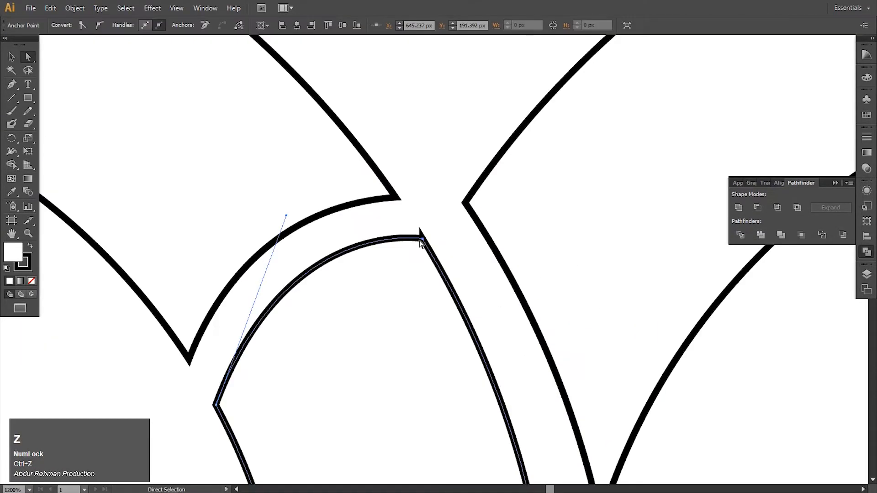
{"action": "key", "text": "minus"}
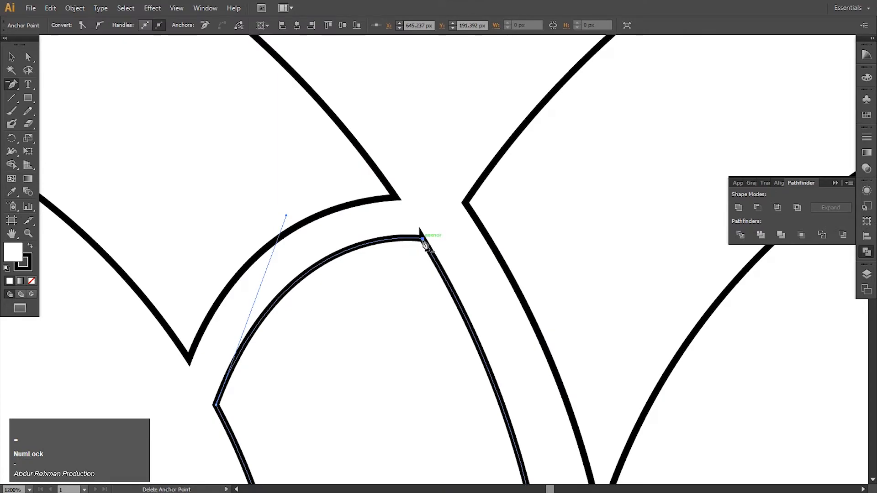
{"action": "left_click", "coordinate": [422, 237]}
{"action": "left_click", "coordinate": [11, 55]}
{"action": "left_click", "coordinate": [450, 285]}
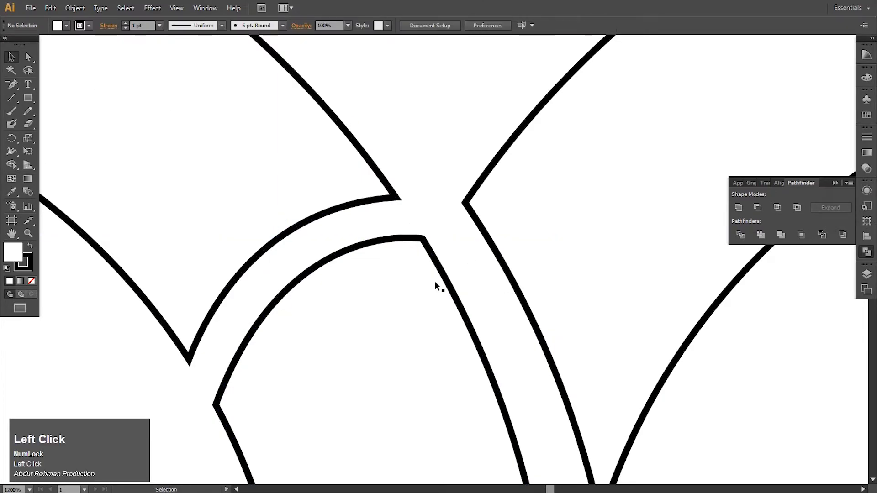
Draw a rectangle about 39.8 by 180.9 px downward from the second ring's right side, matching its band width
{"action": "left_click", "coordinate": [374, 271], "text": "ctrl+alt"}
{"action": "left_click", "coordinate": [374, 271], "text": "ctrl+alt"}
{"action": "left_click", "coordinate": [435, 260], "text": "ctrl+alt"}
{"action": "left_click", "coordinate": [447, 270], "text": "ctrl+alt"}
{"action": "left_click_drag", "start_coordinate": [462, 300], "coordinate": [397, 225]}
{"action": "left_click_drag", "start_coordinate": [408, 276], "coordinate": [411, 227]}
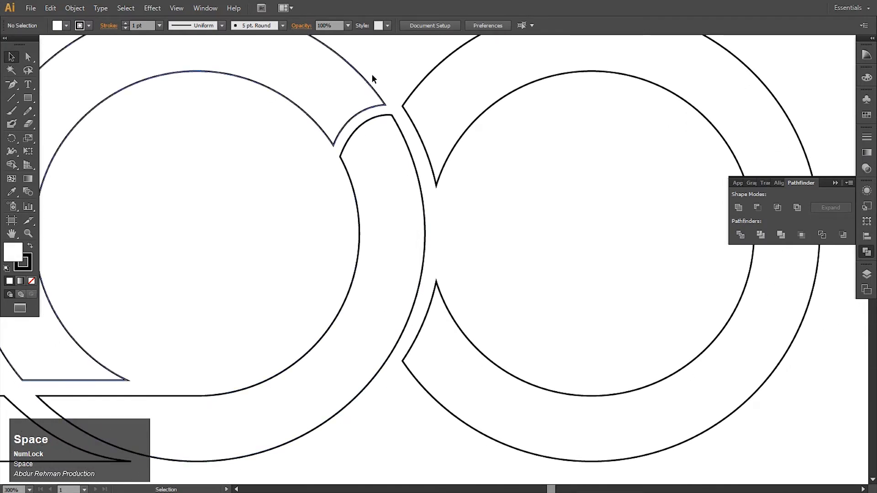
{"action": "left_click", "coordinate": [838, 180]}
{"action": "left_click_drag", "start_coordinate": [480, 274], "coordinate": [590, 233]}
{"action": "left_click", "coordinate": [474, 259], "text": "ctrl+alt"}
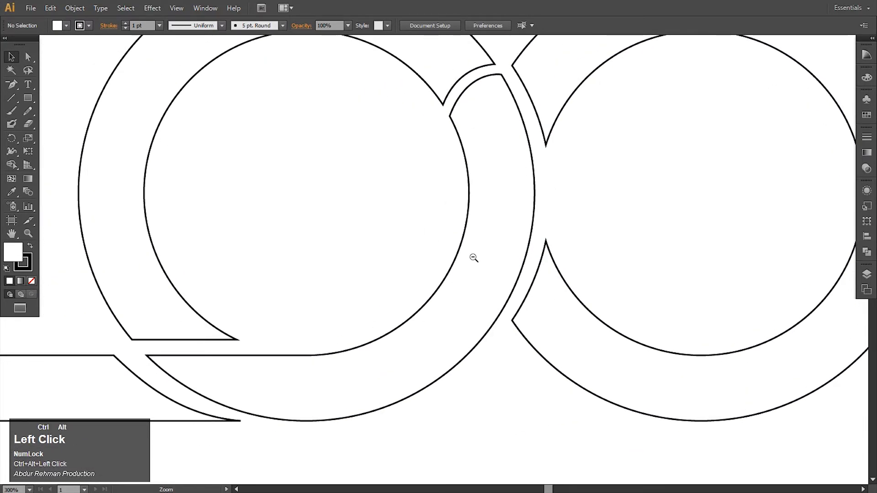
{"action": "left_click", "coordinate": [472, 256], "text": "ctrl+alt"}
{"action": "left_click_drag", "start_coordinate": [514, 257], "coordinate": [345, 175]}
{"action": "left_click", "coordinate": [28, 99]}
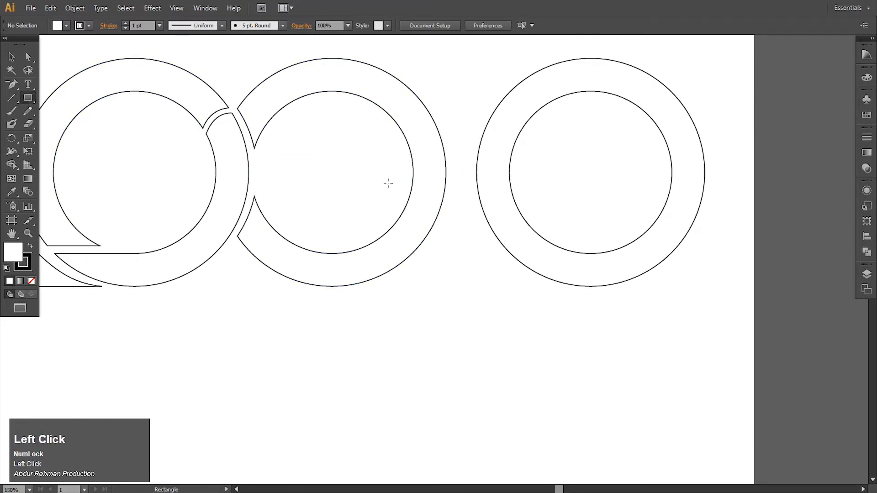
{"action": "left_click_drag", "start_coordinate": [414, 172], "coordinate": [446, 321]}
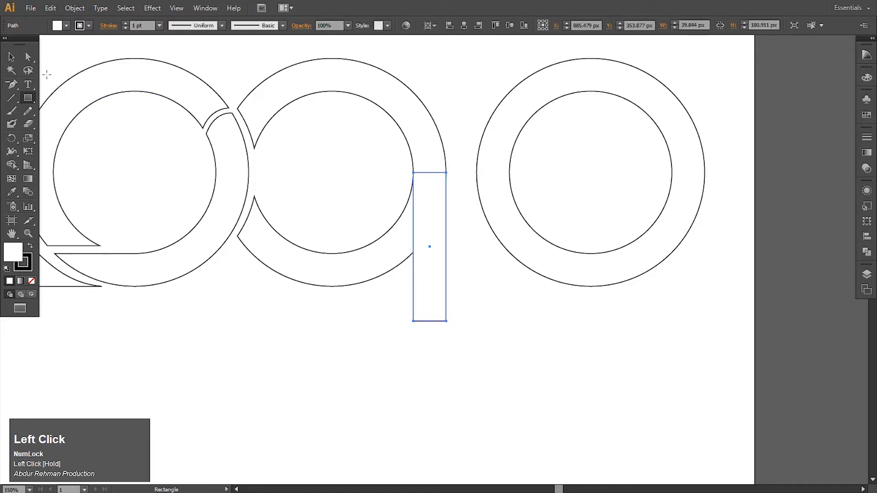
{"action": "left_click", "coordinate": [13, 57]}
{"action": "left_click", "coordinate": [11, 164]}
{"action": "mouse_move", "coordinate": [427, 157]}
{"action": "left_mouse_down"}
{"action": "mouse_move", "coordinate": [426, 282]}
{"action": "mouse_move", "coordinate": [427, 219]}
{"action": "left_mouse_up"}
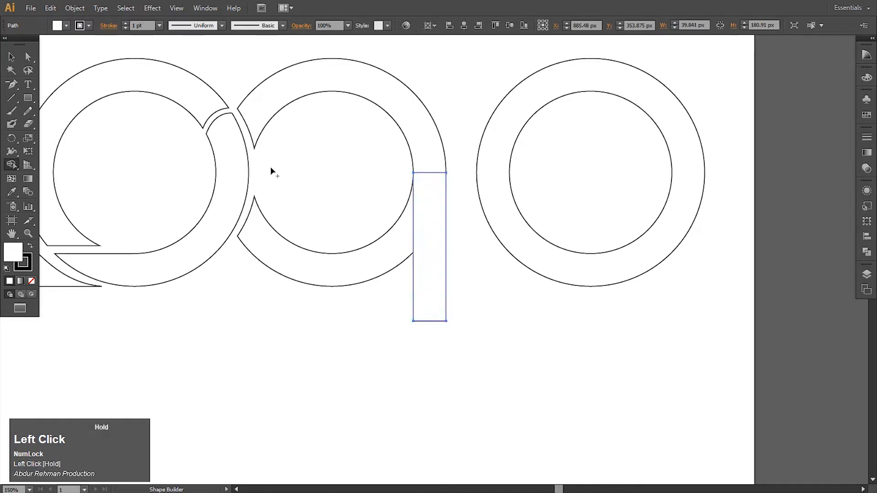
Select the second ring and the rectangle and merge them into one shape with the Shape Builder
{"action": "left_click", "coordinate": [14, 56]}
{"action": "left_click_drag", "start_coordinate": [448, 84], "coordinate": [417, 178]}
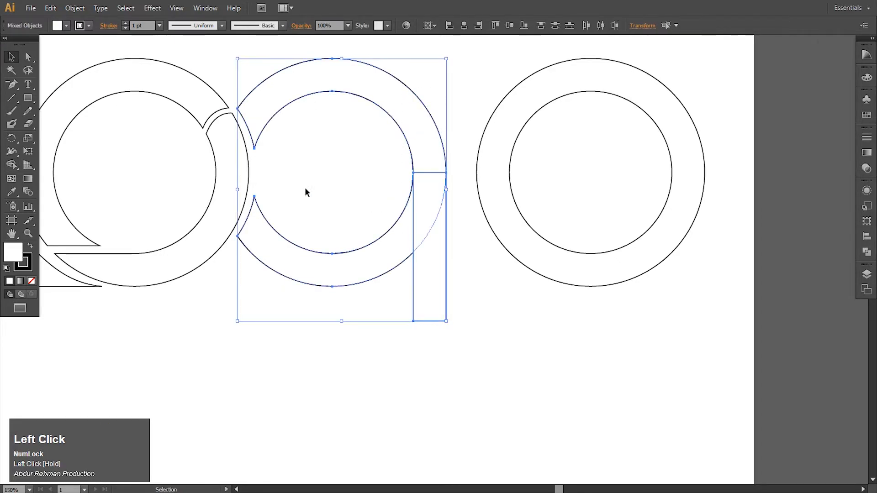
{"action": "left_click", "coordinate": [12, 165]}
{"action": "mouse_move", "coordinate": [432, 150]}
{"action": "left_mouse_down"}
{"action": "mouse_move", "coordinate": [427, 251]}
{"action": "mouse_move", "coordinate": [407, 237]}
{"action": "mouse_move", "coordinate": [362, 232]}
{"action": "left_mouse_up"}
{"action": "key", "text": "v"}
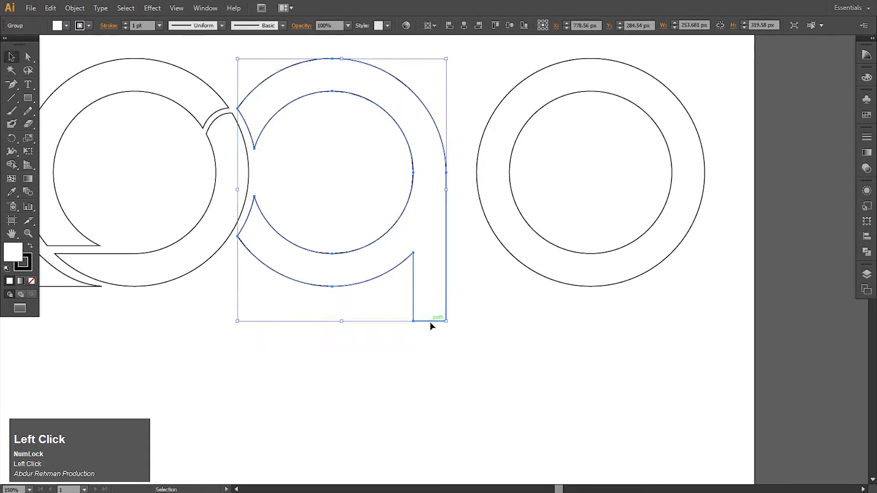
Lengthen the stem by moving its bottom anchor points down until the shape is 359.58 px tall
{"action": "left_click", "coordinate": [358, 299], "text": "ctrl+alt"}
{"action": "left_click_drag", "start_coordinate": [369, 274], "coordinate": [353, 283]}
{"action": "key", "text": "a"}
{"action": "left_click_drag", "start_coordinate": [435, 299], "coordinate": [478, 284]}
{"action": "key", "text": "Down"}
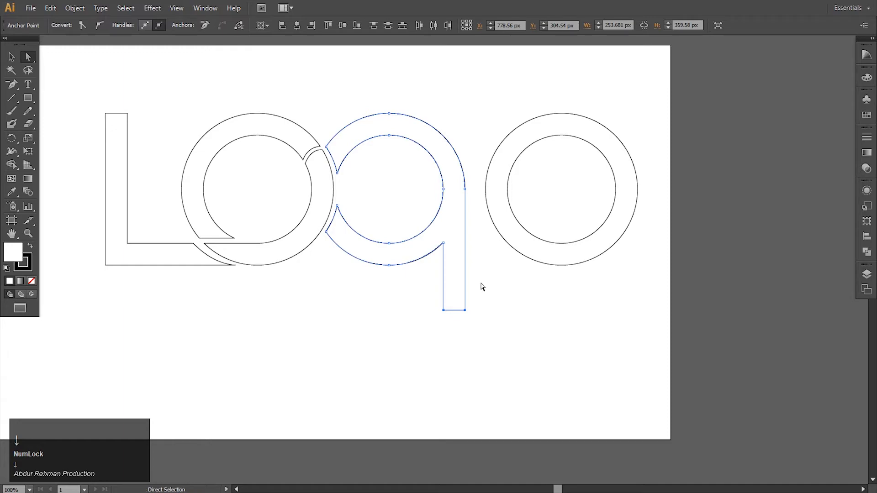
Duplicate the third ring into the empty area below the second ring
{"action": "left_click", "coordinate": [482, 287]}
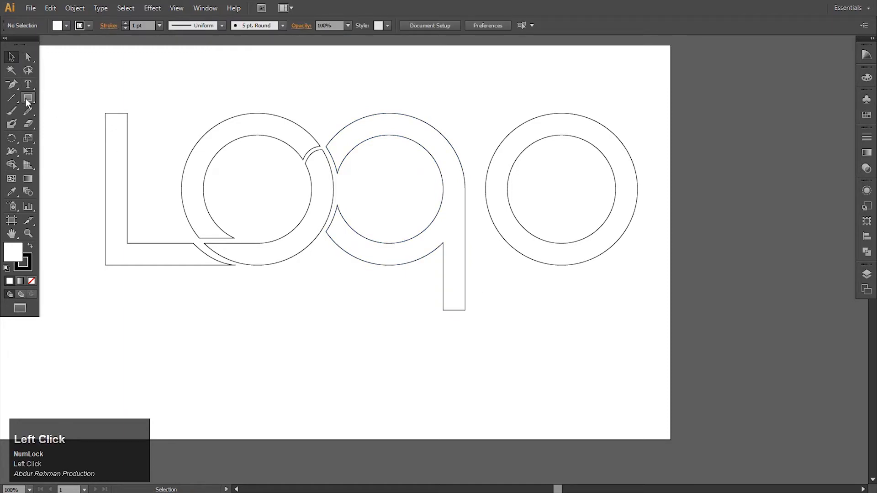
{"action": "key", "text": "v"}
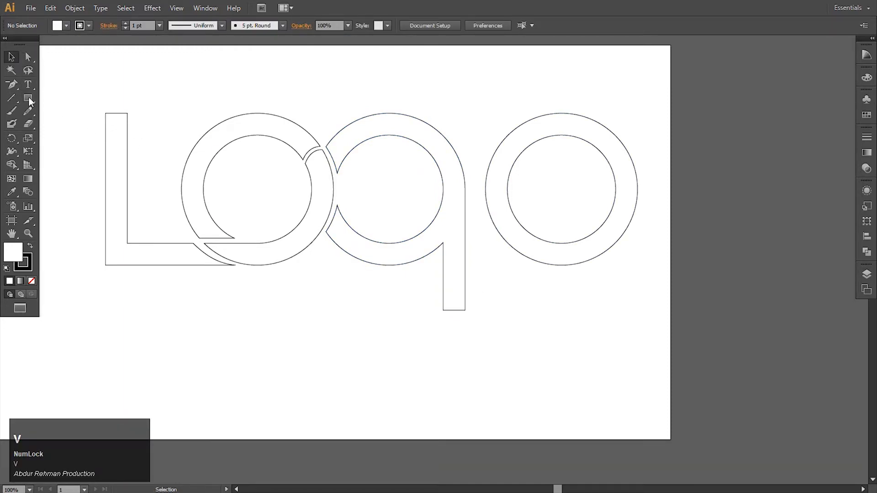
{"action": "left_click", "coordinate": [561, 259]}
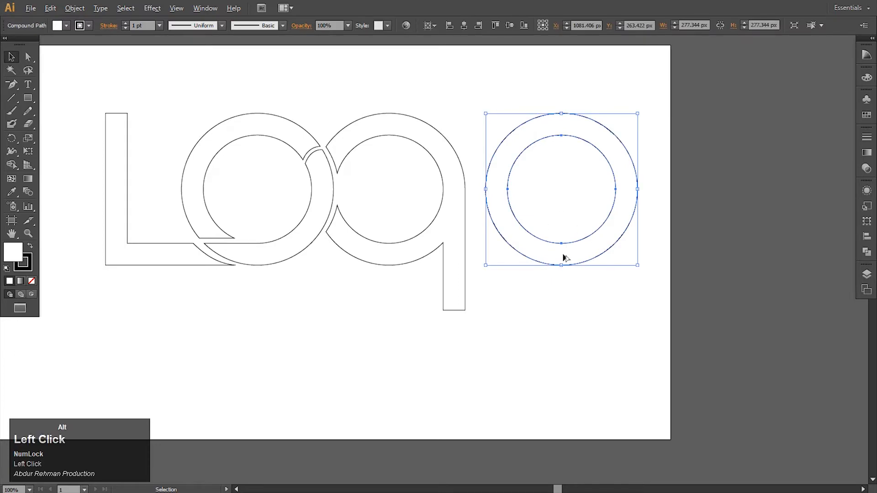
{"action": "left_click", "coordinate": [565, 258], "text": "alt+shift"}
{"action": "left_click", "coordinate": [552, 254]}
{"action": "left_click_drag", "start_coordinate": [569, 245], "coordinate": [386, 429]}
{"action": "left_click", "coordinate": [574, 263]}
{"action": "left_click_drag", "start_coordinate": [574, 259], "coordinate": [699, 258]}
{"action": "key", "text": "ctrl+z"}
Move the copied ring up and left so it sits clear of the stem, below the first two rings
{"action": "left_click", "coordinate": [521, 352]}
{"action": "key", "text": "space"}
{"action": "left_click_drag", "start_coordinate": [480, 342], "coordinate": [494, 290]}
{"action": "left_click", "coordinate": [454, 341]}
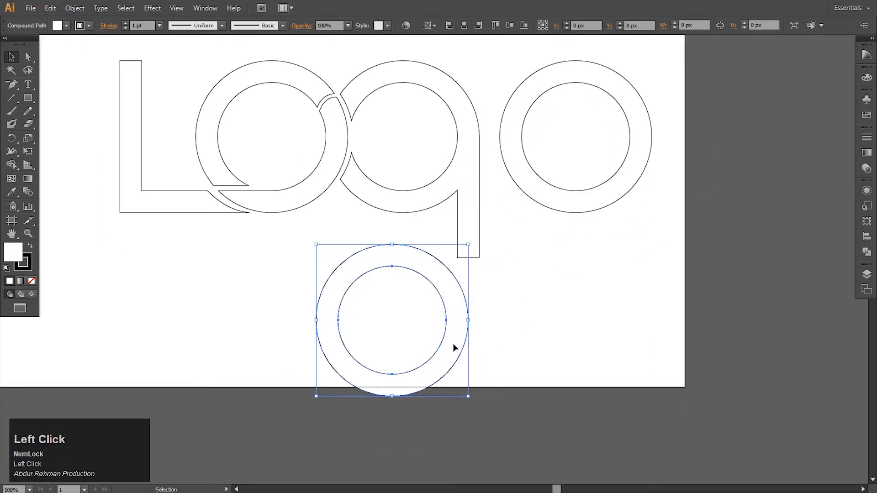
{"action": "left_click_drag", "start_coordinate": [454, 341], "coordinate": [411, 344]}
{"action": "left_click", "coordinate": [473, 330]}
Cover the copied ring's upper half with a rectangle about 466 by 152 px and subtract it, leaving the lower half ring
{"action": "left_click", "coordinate": [208, 255]}
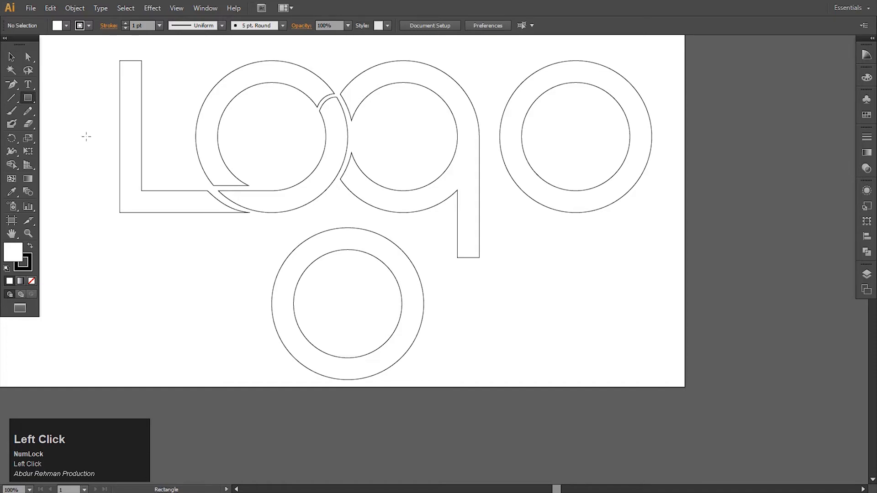
{"action": "left_click_drag", "start_coordinate": [224, 220], "coordinate": [478, 303]}
{"action": "key", "text": "v"}
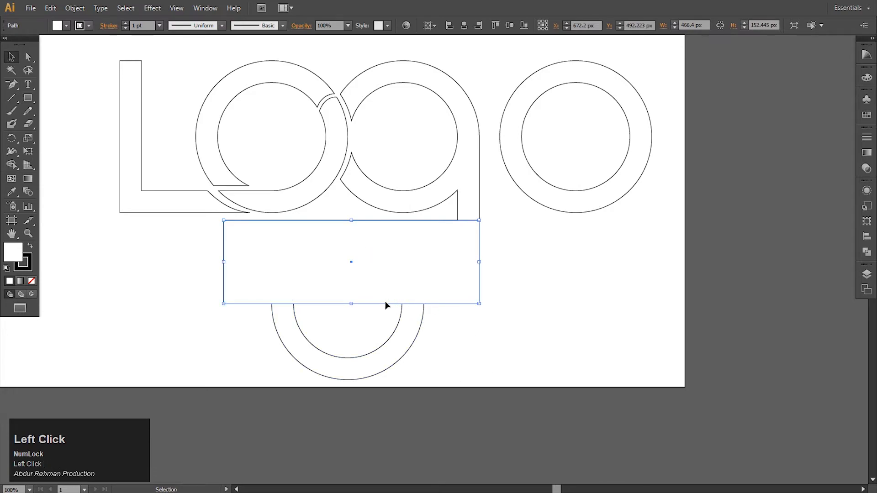
{"action": "left_click_drag", "start_coordinate": [401, 303], "coordinate": [360, 292]}
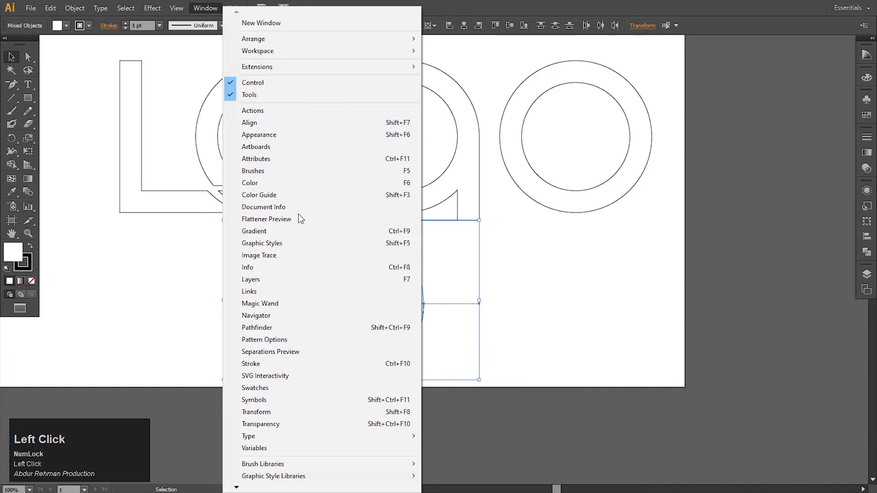
{"action": "left_click", "coordinate": [300, 327]}
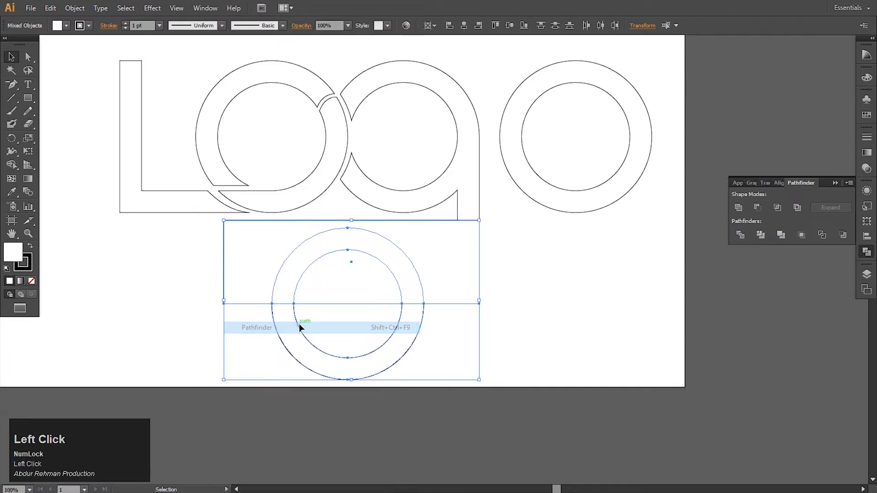
{"action": "left_click", "coordinate": [757, 207]}
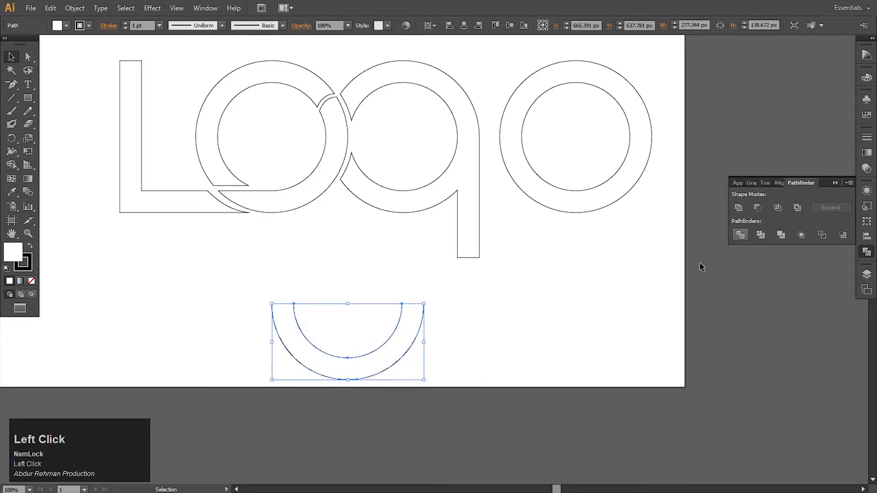
Move the half ring so its right end lines up with the bottom of the second letter's stem
{"action": "left_click", "coordinate": [476, 342]}
{"action": "left_click_drag", "start_coordinate": [423, 321], "coordinate": [457, 287]}
{"action": "left_click", "coordinate": [511, 265]}
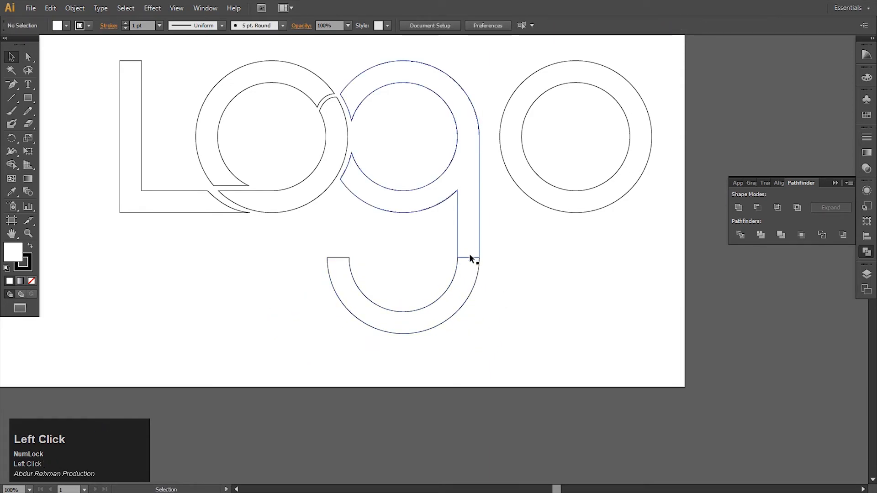
Select the stemmed letter and the half ring and merge them into one g shape with the Shape Builder
{"action": "left_click", "coordinate": [16, 162]}
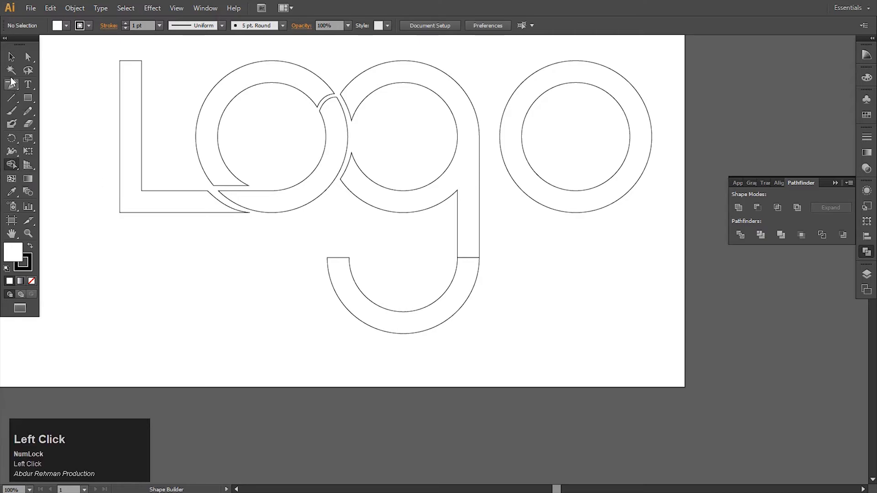
{"action": "left_click", "coordinate": [464, 283]}
{"action": "left_click", "coordinate": [20, 167]}
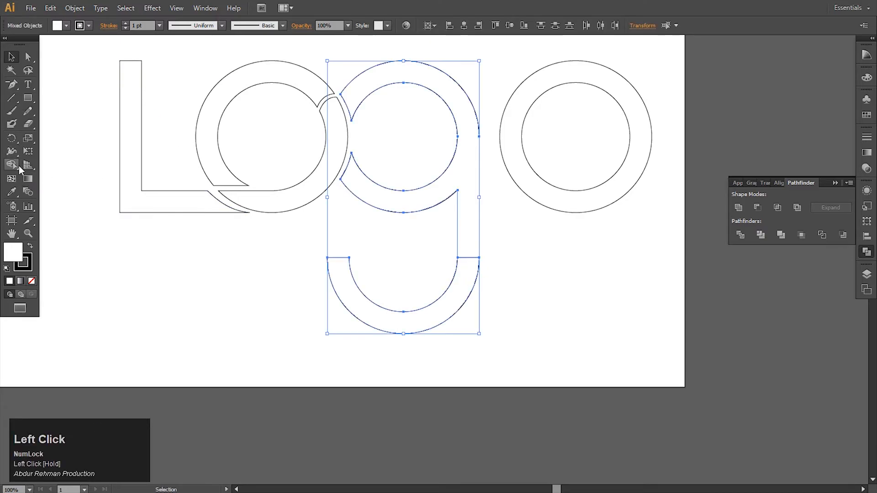
{"action": "left_click_drag", "start_coordinate": [480, 244], "coordinate": [475, 279]}
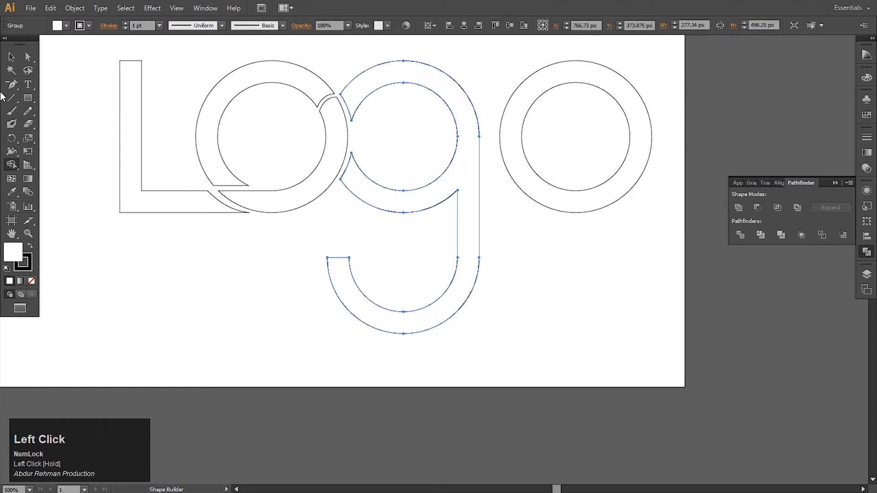
{"action": "left_click", "coordinate": [12, 57]}
{"action": "left_click", "coordinate": [255, 295]}
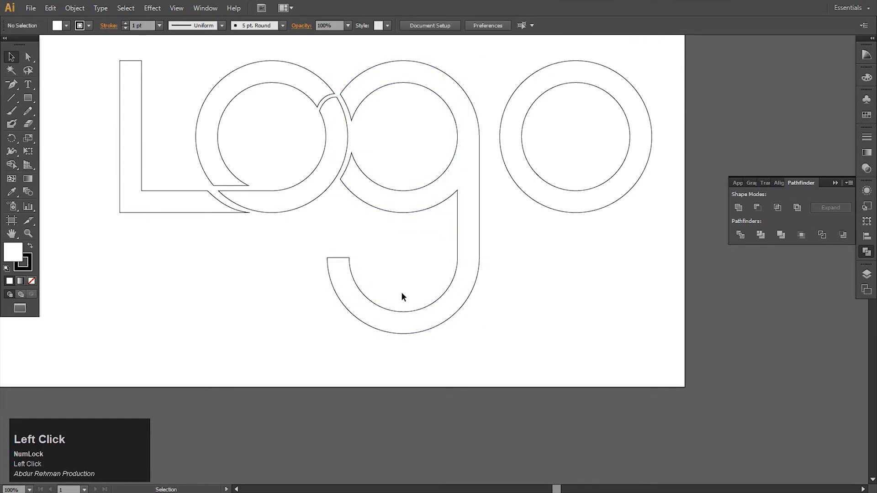
Draw a rectangle about 201 by 240 px over the left part of the g's hook and rotate it about 45 degrees
{"action": "left_click", "coordinate": [27, 101]}
{"action": "left_click_drag", "start_coordinate": [317, 253], "coordinate": [427, 385]}
{"action": "left_click", "coordinate": [12, 57]}
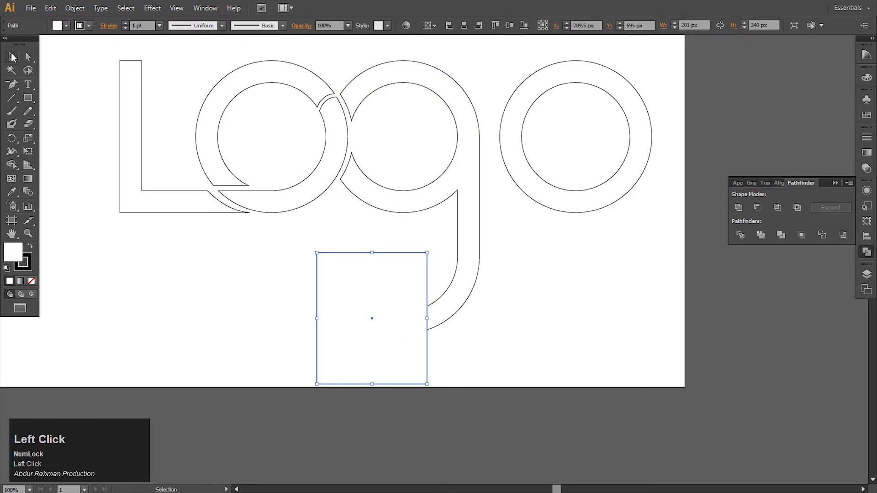
{"action": "left_click_drag", "start_coordinate": [450, 364], "coordinate": [473, 353]}
{"action": "left_click_drag", "start_coordinate": [381, 343], "coordinate": [373, 326]}
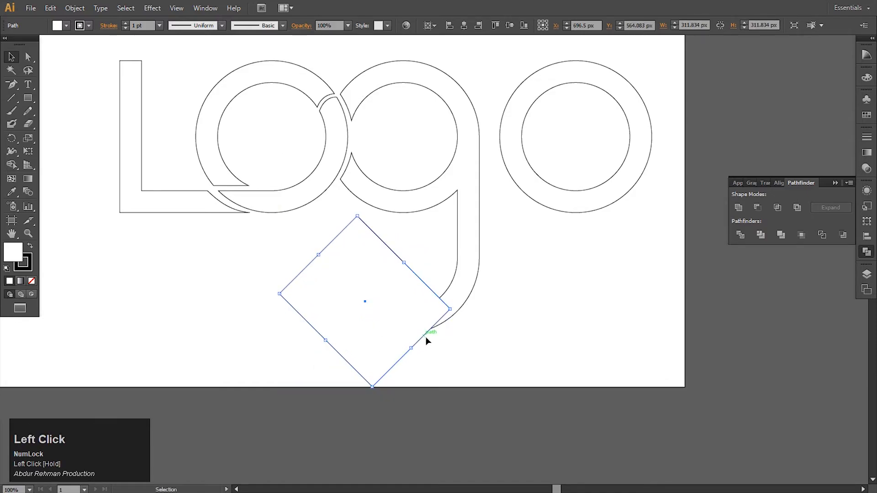
Extend the rotated rectangle fully across the hook and subtract it from the g, leaving a short tail with a diagonal end
{"action": "left_click_drag", "start_coordinate": [413, 350], "coordinate": [430, 366]}
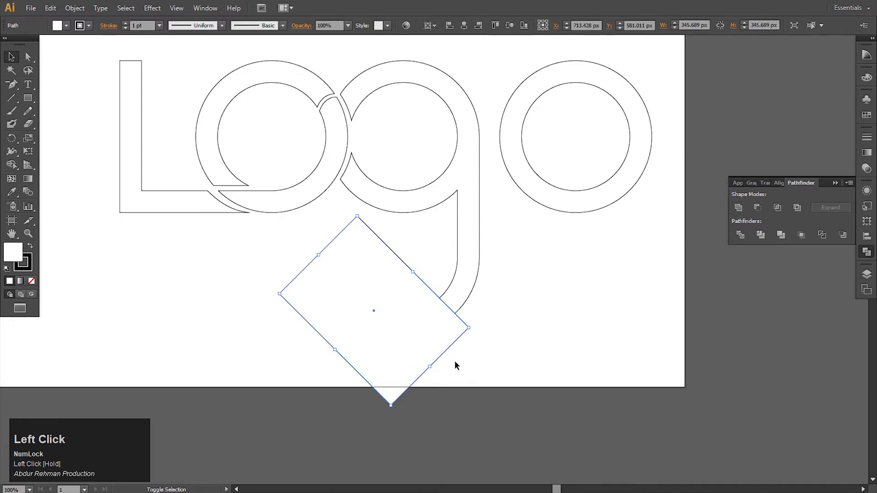
{"action": "left_click", "coordinate": [465, 366]}
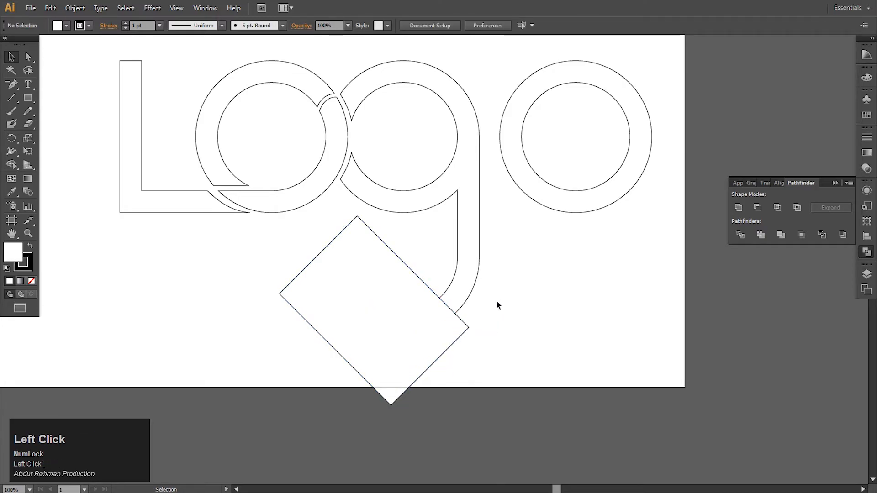
{"action": "left_click", "coordinate": [437, 333]}
{"action": "key", "text": "shift+Left"}
{"action": "left_click_drag", "start_coordinate": [527, 289], "coordinate": [425, 333]}
{"action": "left_click", "coordinate": [764, 205]}
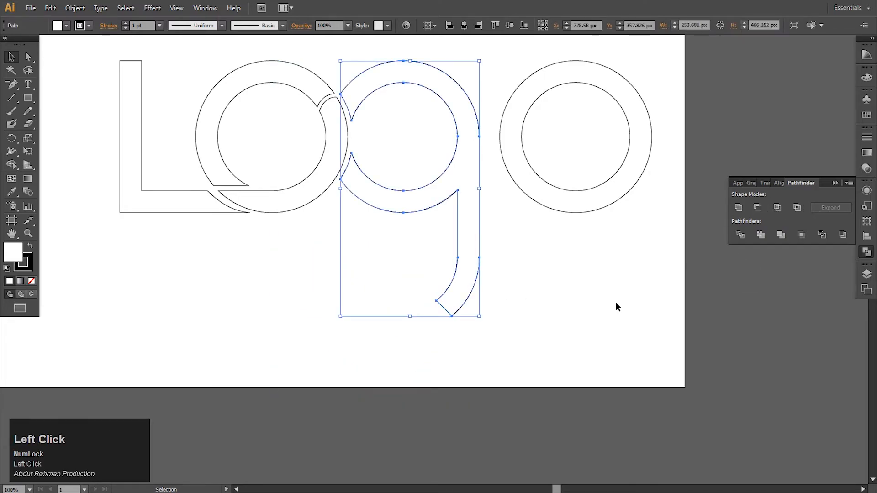
Shorten the g's stem by moving the tail's anchor points up until the letter is 426.15 px tall
{"action": "left_click", "coordinate": [590, 313]}
{"action": "key", "text": "a"}
{"action": "left_click_drag", "start_coordinate": [516, 251], "coordinate": [415, 323]}
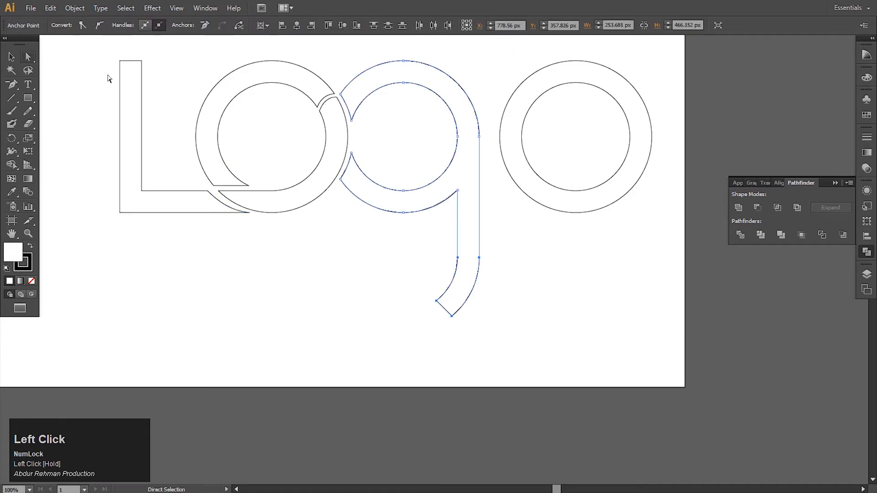
{"action": "key", "text": "Up"}
{"action": "key", "text": "Up"}
{"action": "key", "text": "Up"}
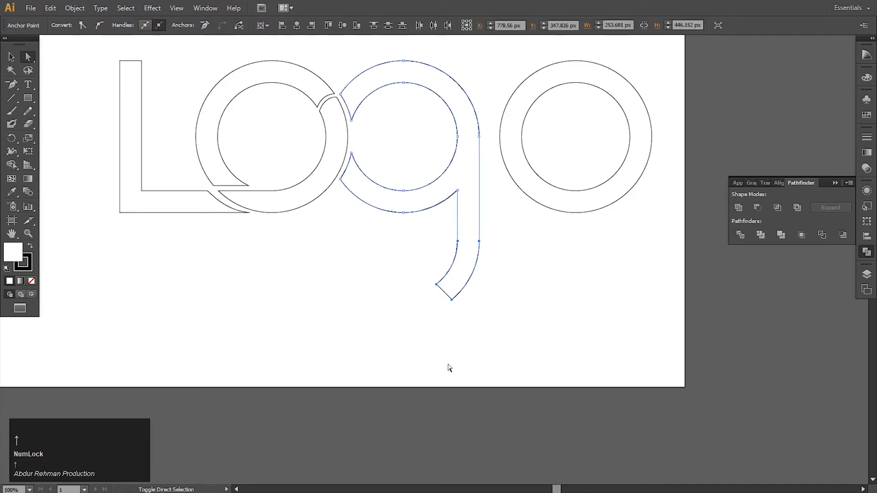
{"action": "key", "text": "Up"}
{"action": "left_click", "coordinate": [448, 364]}
Move the third ring left to X 1000.406 px so that its band overlaps the g's stem
{"action": "key", "text": "space"}
{"action": "left_click_drag", "start_coordinate": [479, 263], "coordinate": [459, 340]}
{"action": "left_click", "coordinate": [11, 56]}
{"action": "left_click", "coordinate": [835, 182]}
{"action": "key", "text": "space"}
{"action": "left_click", "coordinate": [504, 255]}
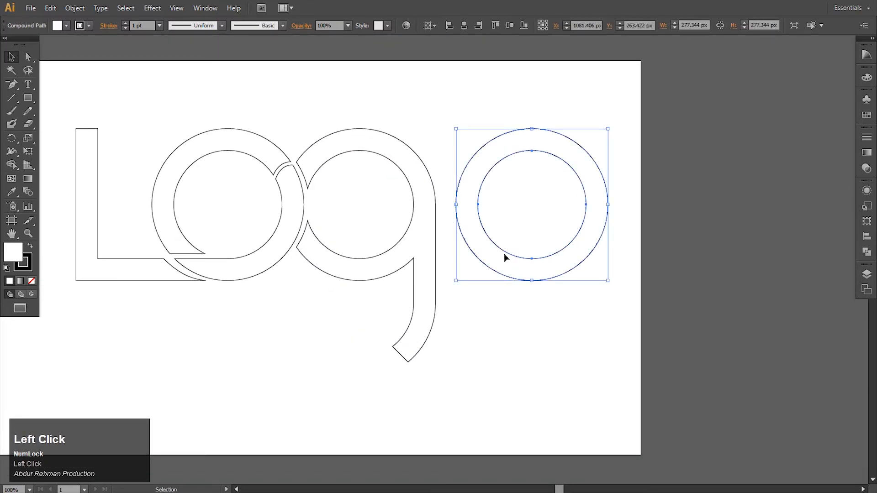
{"action": "left_click_drag", "start_coordinate": [504, 254], "coordinate": [461, 258]}
Copy the g shape to the clipboard
{"action": "left_click", "coordinate": [427, 282]}
{"action": "left_click", "coordinate": [57, 11]}
{"action": "left_click", "coordinate": [68, 63]}
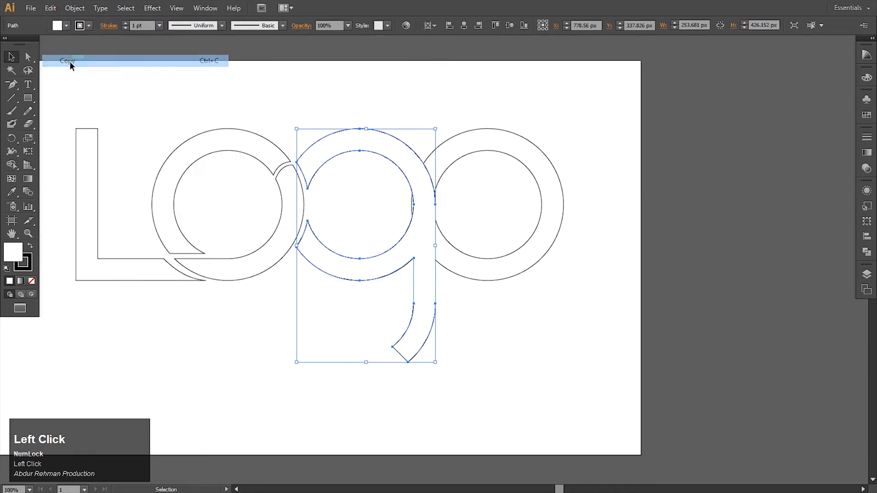
{"action": "left_click", "coordinate": [502, 333]}
Select the third ring together with the g and subtract the g from the ring
{"action": "left_click", "coordinate": [464, 260]}
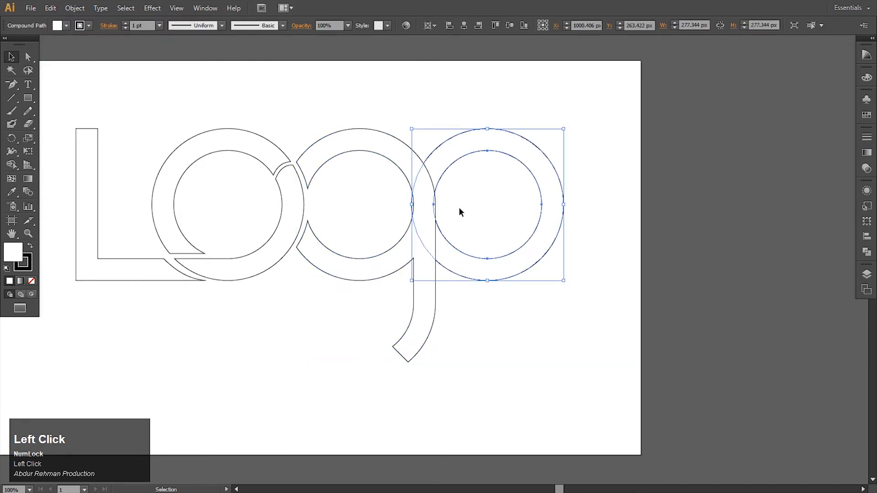
{"action": "left_click_drag", "start_coordinate": [416, 237], "coordinate": [415, 236]}
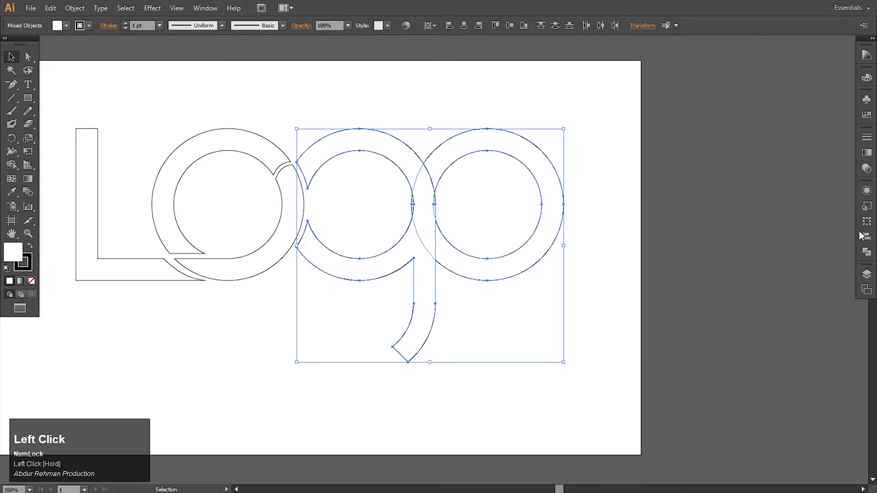
{"action": "left_click", "coordinate": [867, 252]}
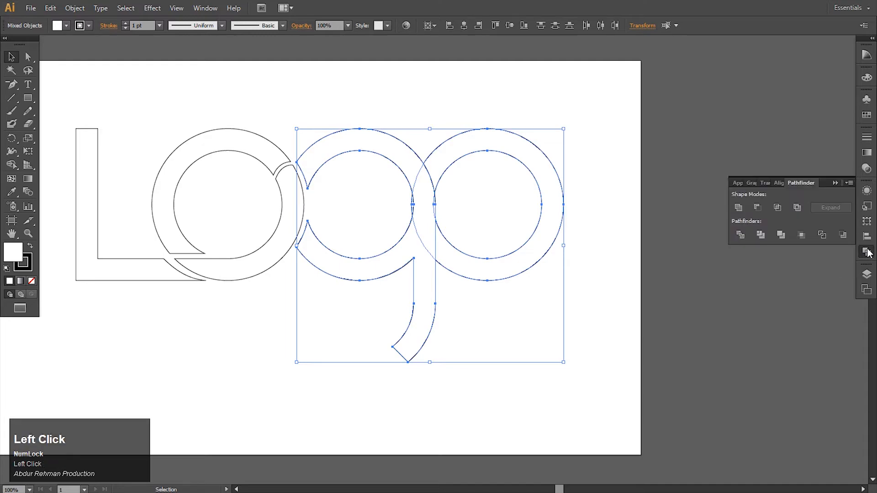
{"action": "left_click", "coordinate": [758, 208]}
{"action": "left_click", "coordinate": [625, 293]}
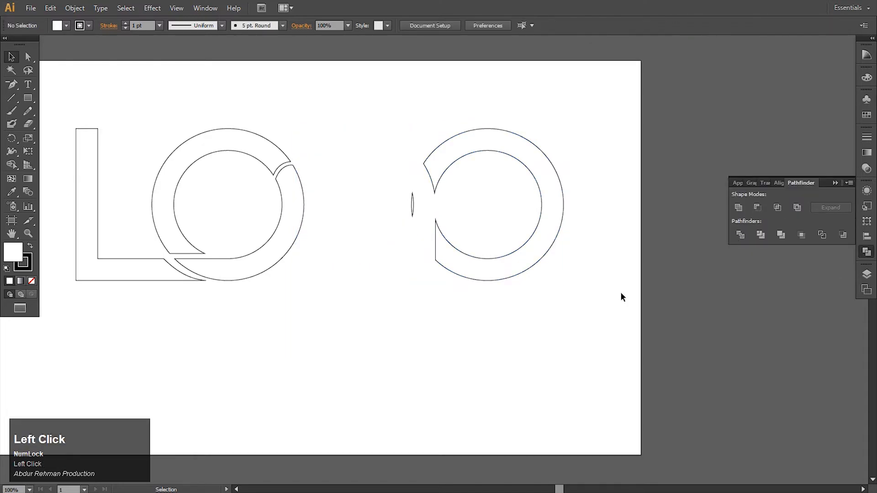
Isolate the cut ring's group, delete the leftover sliver beside the opening and leave isolation mode
{"action": "right_click", "coordinate": [442, 245]}
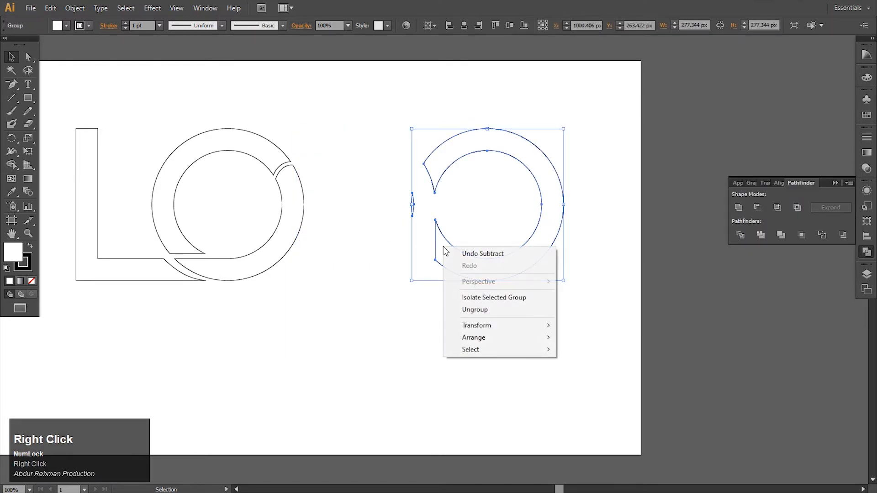
{"action": "left_click", "coordinate": [506, 297]}
{"action": "left_click_drag", "start_coordinate": [419, 226], "coordinate": [419, 226]}
{"action": "key", "text": "Delete"}
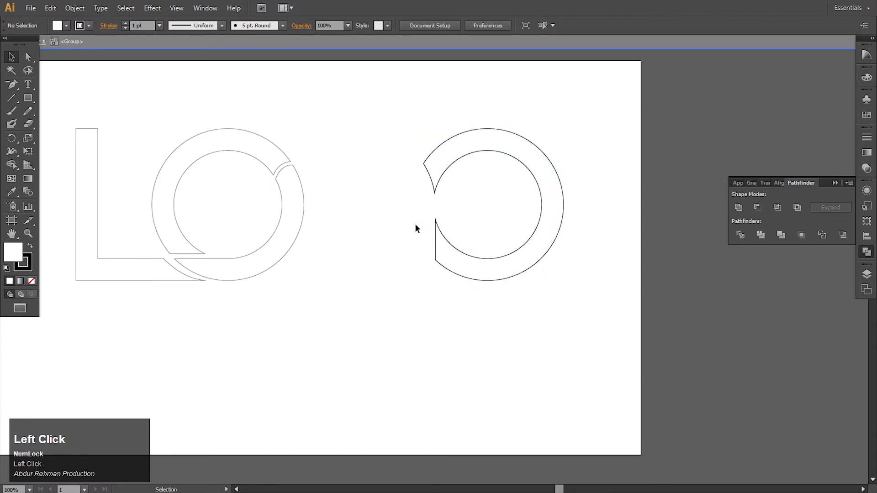
{"action": "double_click", "coordinate": [415, 224]}
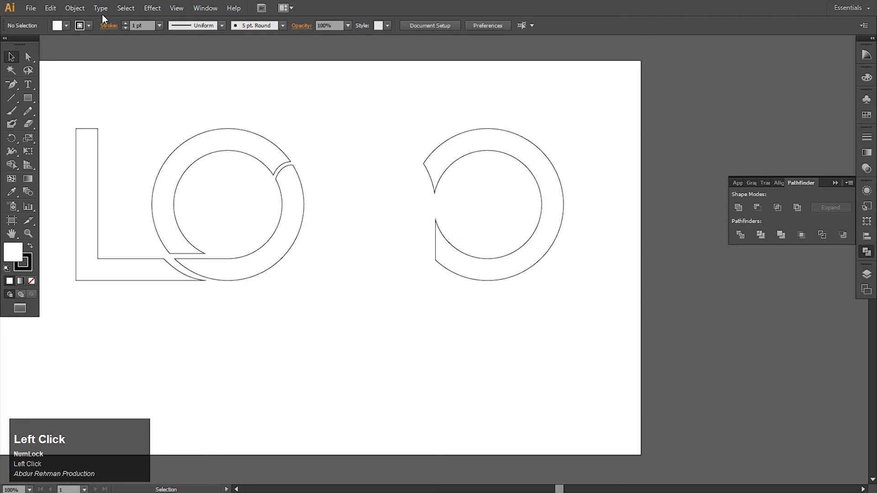
Paste the copied g in front at its original place and nudge the cut third ring right to leave a narrow gap
{"action": "left_click", "coordinate": [50, 8]}
{"action": "left_click", "coordinate": [76, 85]}
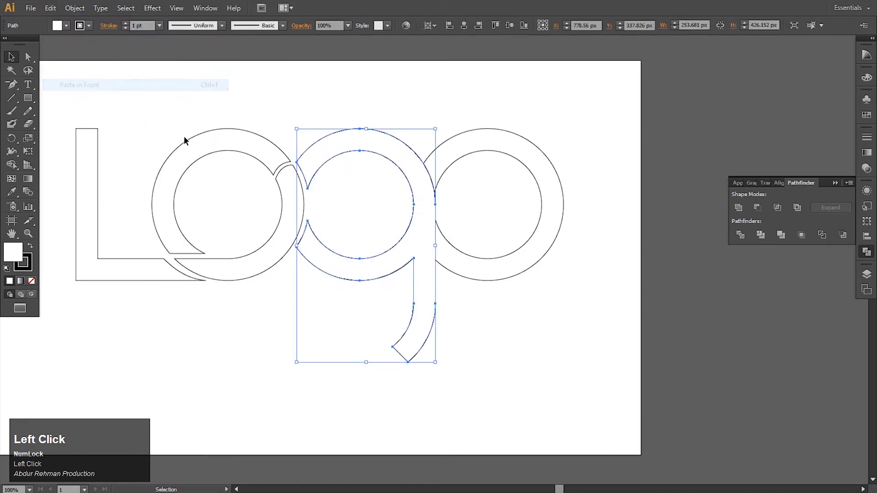
{"action": "left_click", "coordinate": [413, 258]}
{"action": "left_click", "coordinate": [464, 259]}
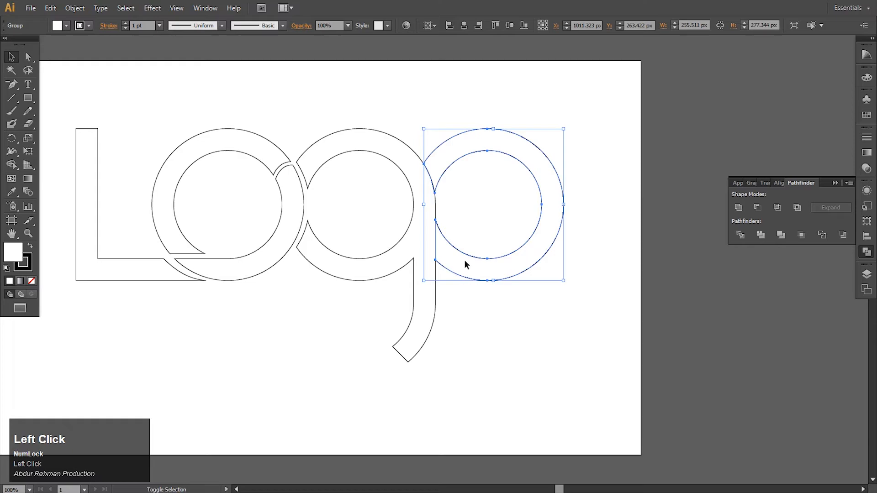
{"action": "key", "text": "Right"}
{"action": "left_click", "coordinate": [450, 317]}
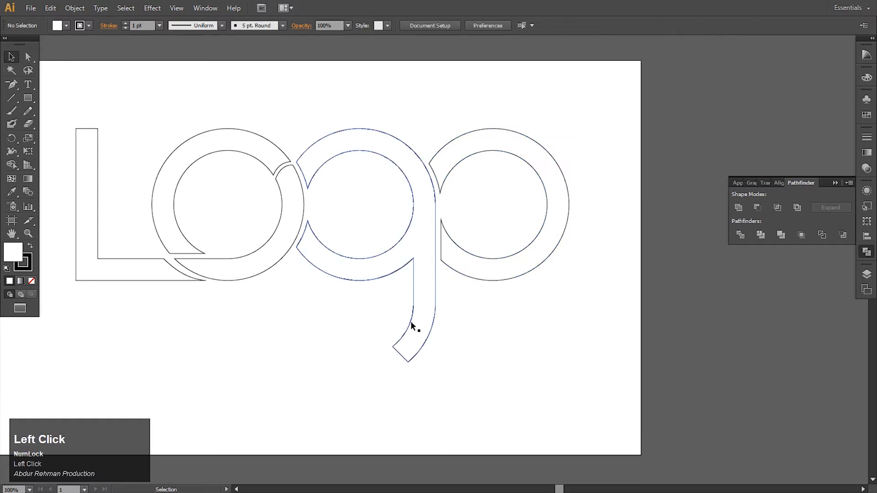
{"action": "key", "text": "space"}
{"action": "left_click_drag", "start_coordinate": [386, 268], "coordinate": [455, 265]}
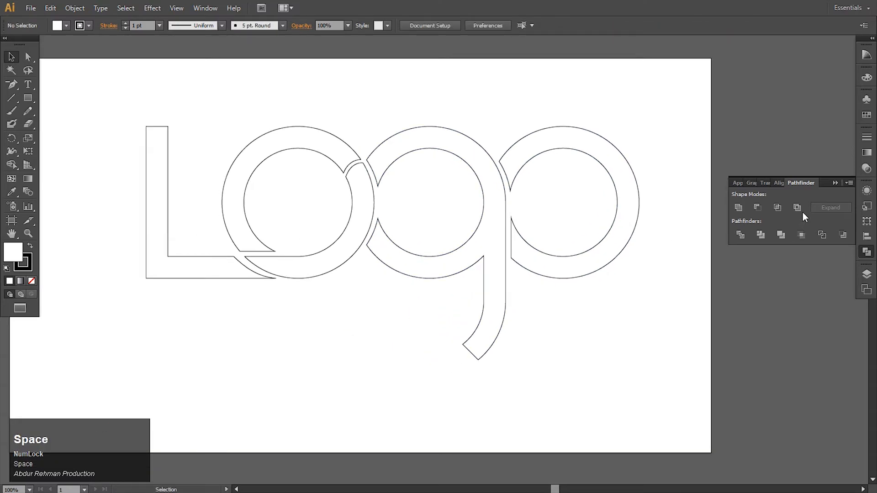
{"action": "left_click", "coordinate": [836, 183]}
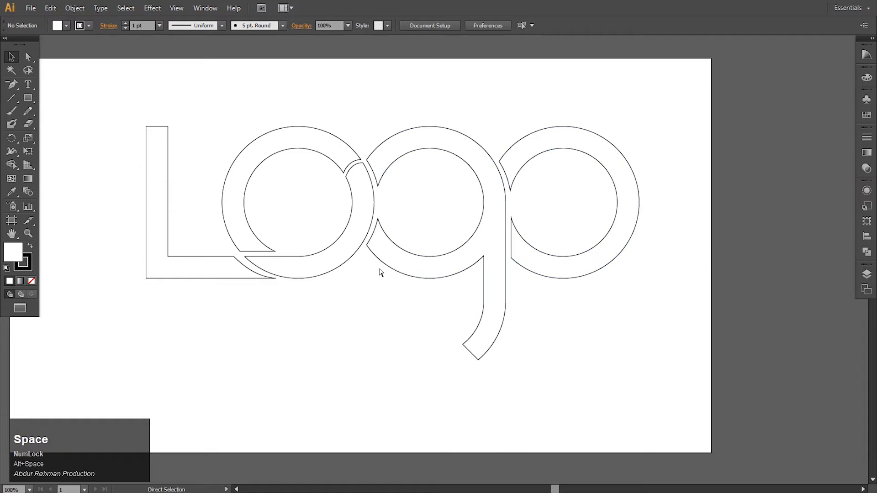
Nudge the L shape right toward the first ring to narrow the gap along its curved end
{"action": "key", "text": "ctrl+0"}
{"action": "left_click", "coordinate": [350, 255], "text": "ctrl+alt"}
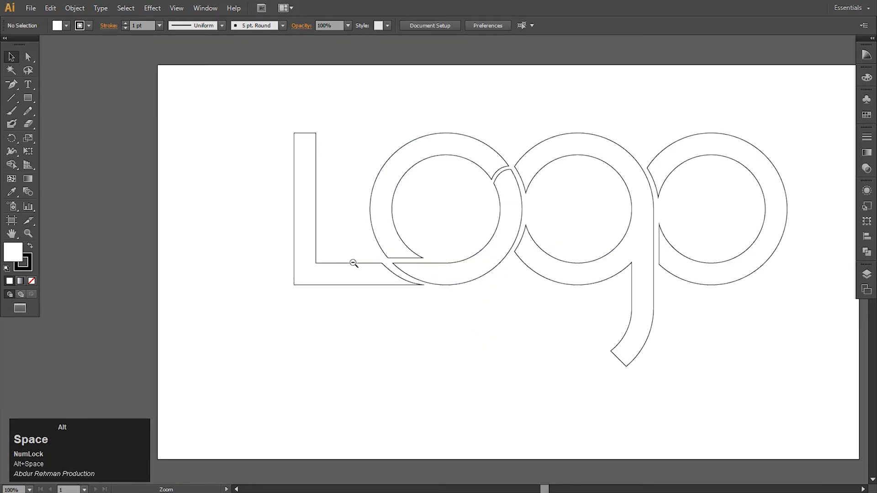
{"action": "left_click", "coordinate": [392, 276], "text": "ctrl"}
{"action": "left_click", "coordinate": [484, 227], "text": "ctrl"}
{"action": "left_click", "coordinate": [434, 250]}
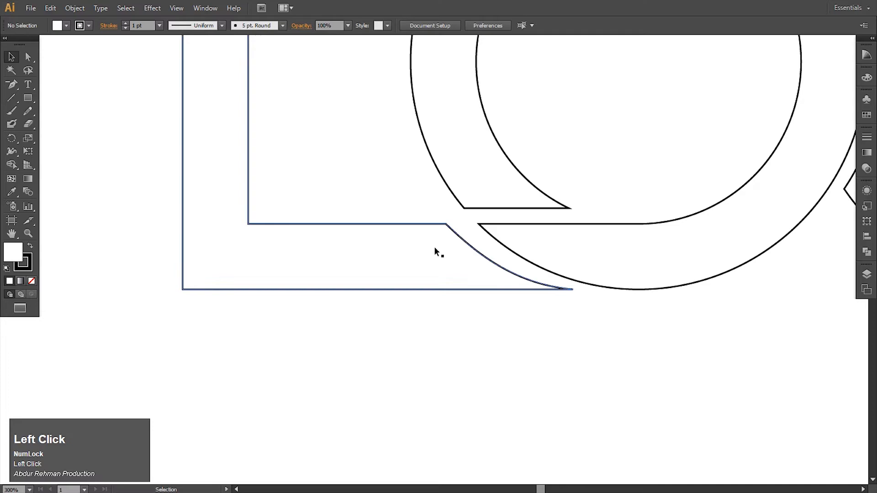
{"action": "key", "text": "Right"}
{"action": "key", "text": "Right"}
{"action": "key", "text": "Right"}
{"action": "key", "text": "Right"}
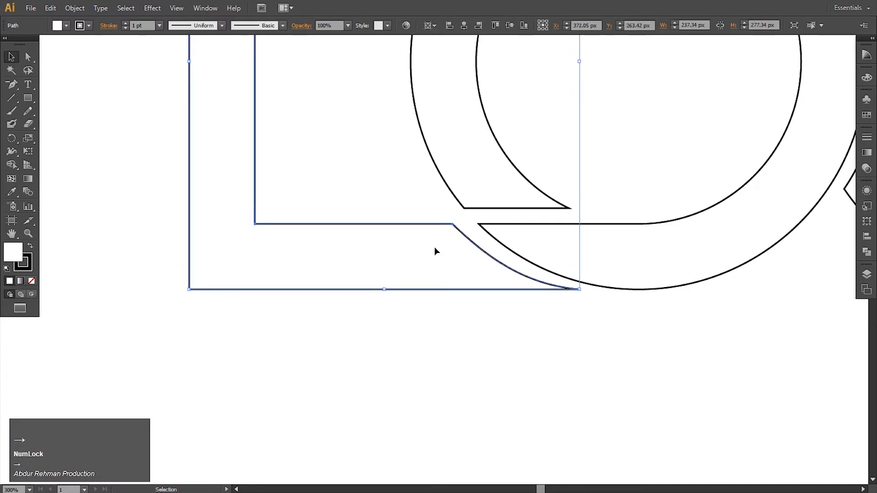
{"action": "left_click", "coordinate": [507, 366]}
Start a pen path on the g stem's outer edge, level with the third ring's lower corner, and curve it up to the inner circle's side anchor
{"action": "left_click", "coordinate": [518, 229], "text": "ctrl+alt"}
{"action": "left_click", "coordinate": [519, 229], "text": "ctrl+alt"}
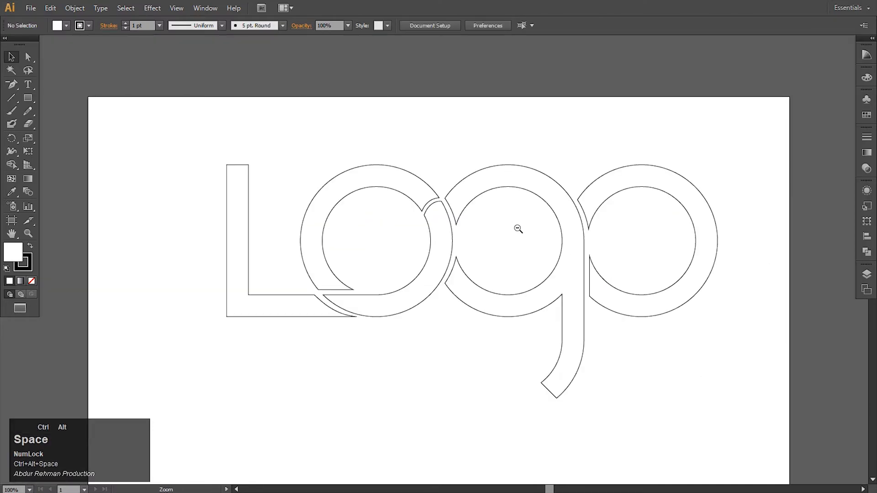
{"action": "left_click_drag", "start_coordinate": [506, 271], "coordinate": [493, 204]}
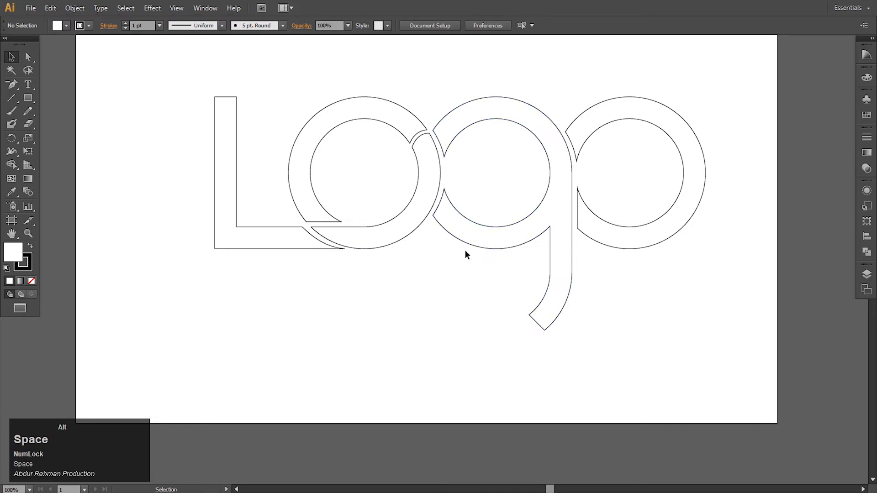
{"action": "left_click", "coordinate": [571, 203], "text": "ctrl"}
{"action": "left_click", "coordinate": [571, 204], "text": "ctrl"}
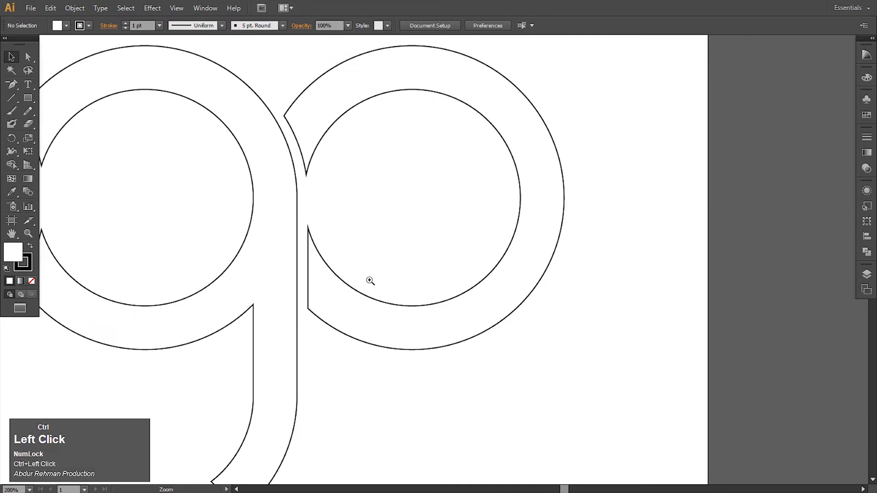
{"action": "left_click", "coordinate": [394, 276], "text": "ctrl"}
{"action": "left_click", "coordinate": [336, 284], "text": "ctrl"}
{"action": "left_click_drag", "start_coordinate": [13, 86], "coordinate": [79, 87]}
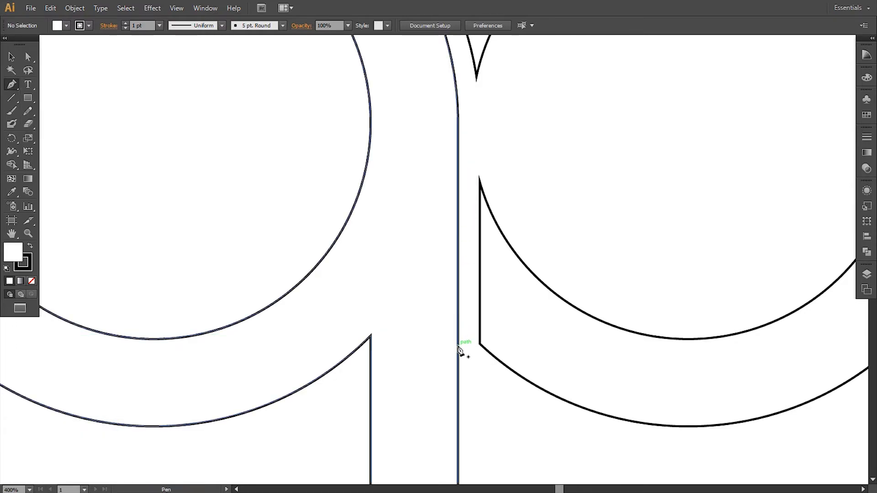
{"action": "left_click", "coordinate": [458, 344]}
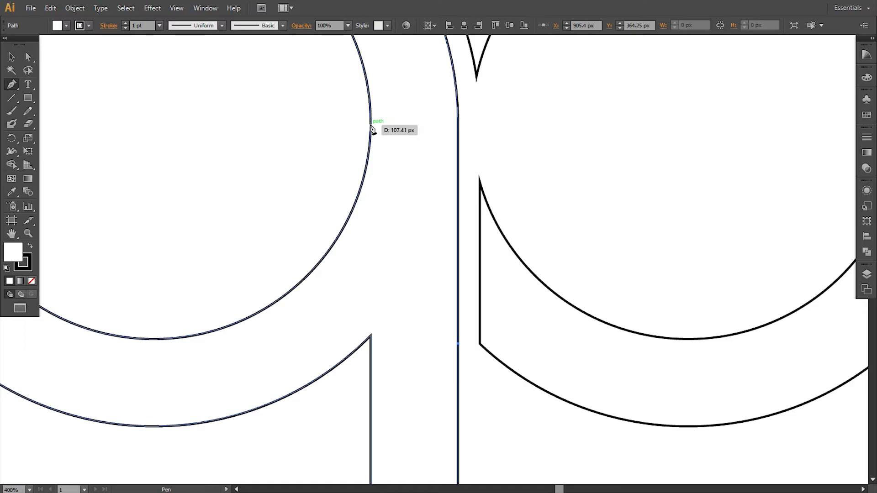
{"action": "mouse_move", "coordinate": [370, 124]}
{"action": "left_mouse_down"}
{"action": "mouse_move", "coordinate": [369, 34]}
{"action": "mouse_move", "coordinate": [370, 122]}
{"action": "left_mouse_up"}
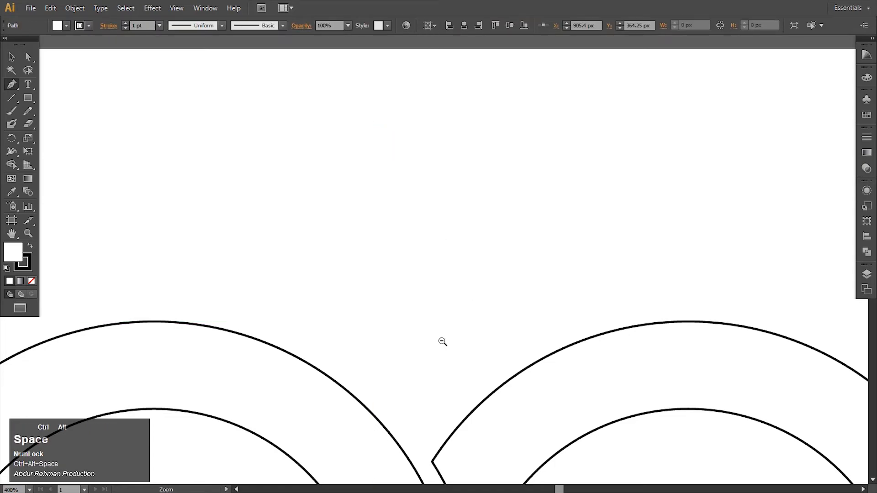
{"action": "left_click", "coordinate": [443, 340], "text": "ctrl+alt"}
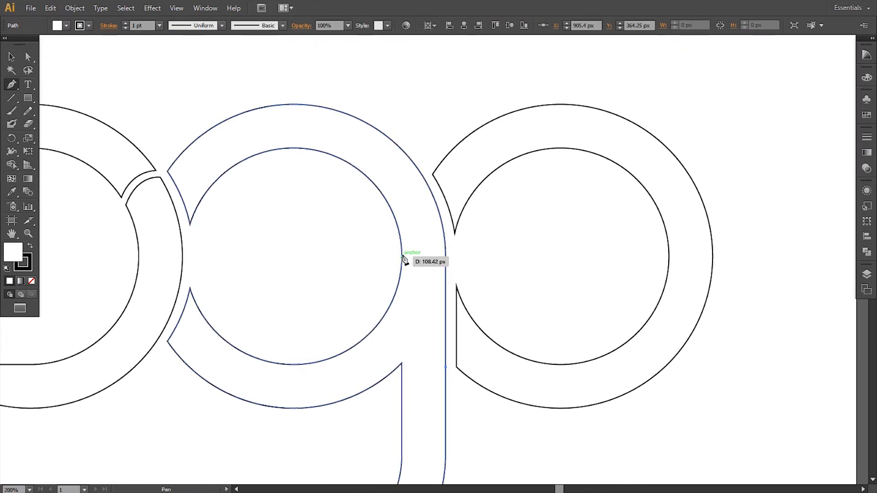
{"action": "left_click_drag", "start_coordinate": [402, 258], "coordinate": [404, 178]}
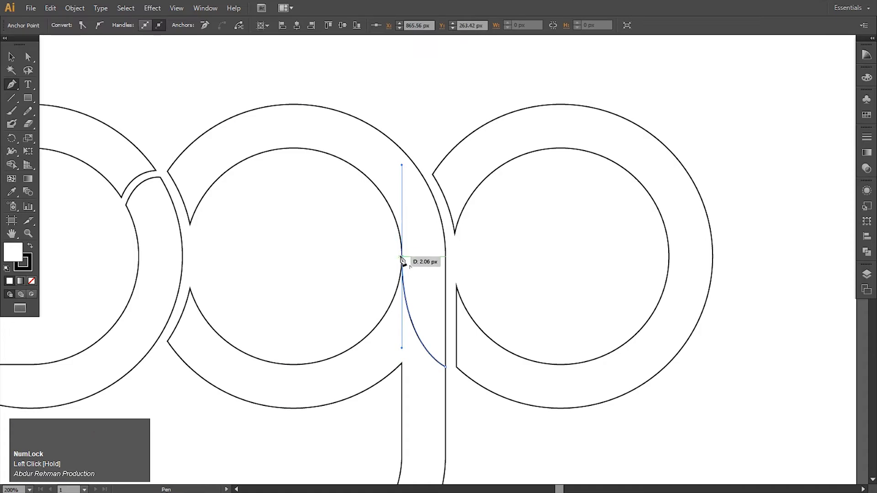
{"action": "left_click", "coordinate": [403, 257]}
Extend the pen path a short way up along the g's inner circle and make the new endpoint a corner
{"action": "key", "text": "ctrl+space"}
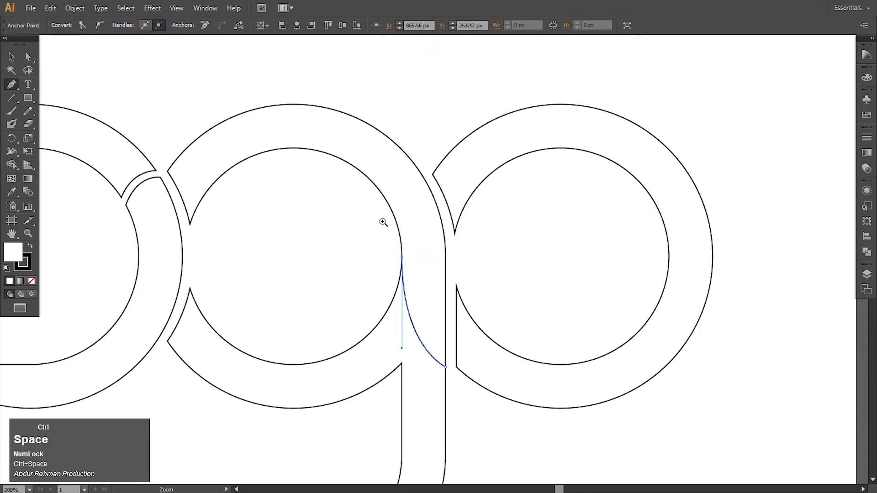
{"action": "left_click_drag", "start_coordinate": [439, 283], "coordinate": [448, 295]}
{"action": "key", "text": "space"}
{"action": "left_click_drag", "start_coordinate": [367, 217], "coordinate": [375, 265]}
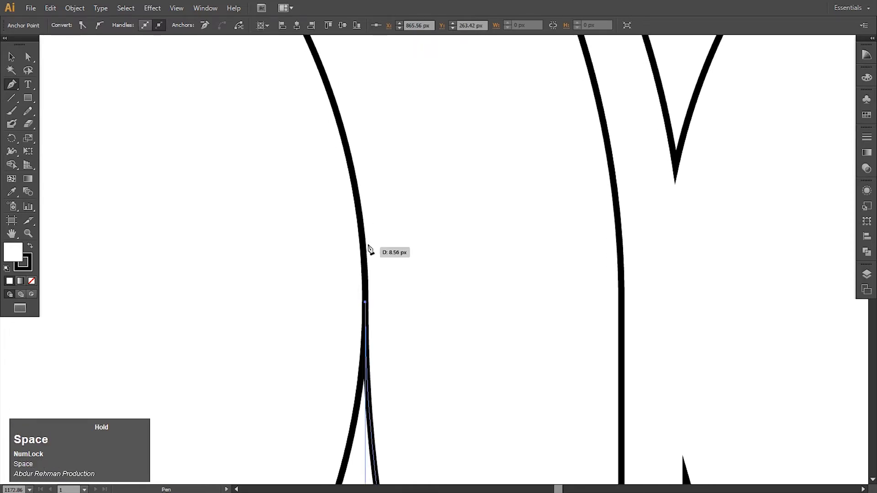
{"action": "mouse_move", "coordinate": [364, 229]}
{"action": "left_mouse_down"}
{"action": "mouse_move", "coordinate": [361, 203]}
{"action": "mouse_move", "coordinate": [364, 232]}
{"action": "left_mouse_up"}
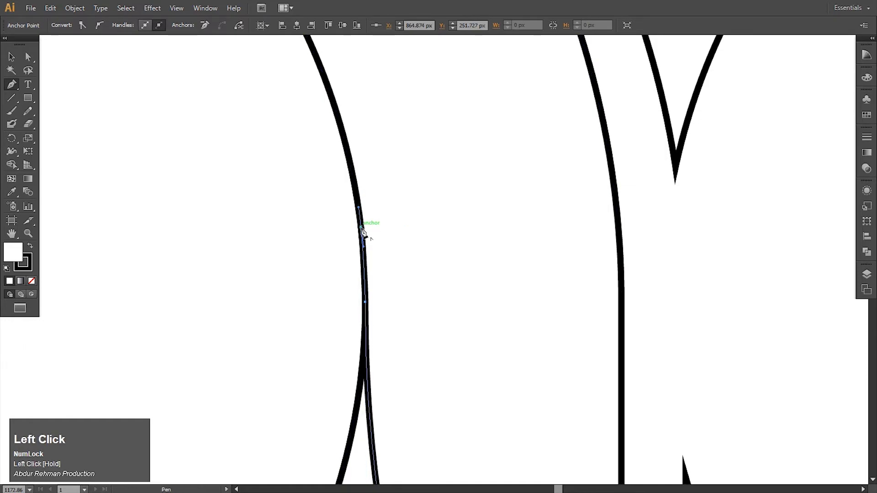
{"action": "left_click", "coordinate": [364, 232]}
Curve the path back to the g stem's outer edge just above its starting point and close it as a thin tapered sliver
{"action": "key", "text": "ctrl+alt+space"}
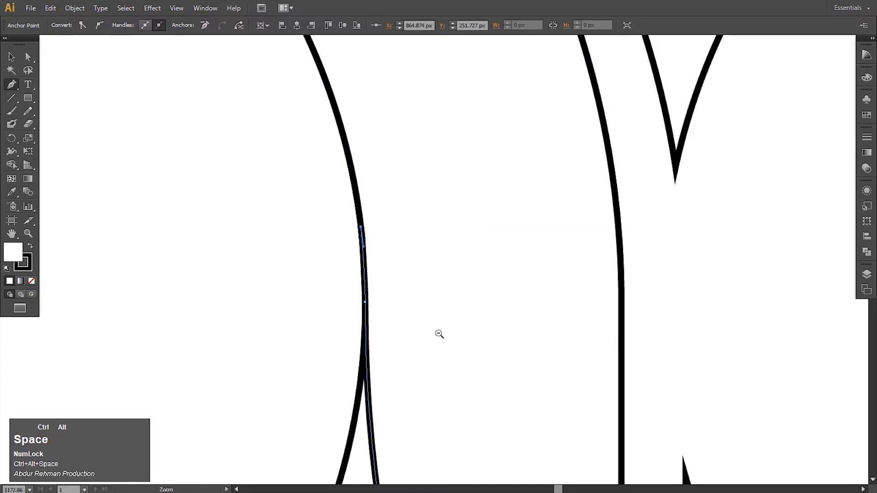
{"action": "left_click", "coordinate": [438, 333], "text": "ctrl+alt"}
{"action": "left_click", "coordinate": [438, 333], "text": "ctrl+alt"}
{"action": "left_click", "coordinate": [438, 333], "text": "ctrl+alt"}
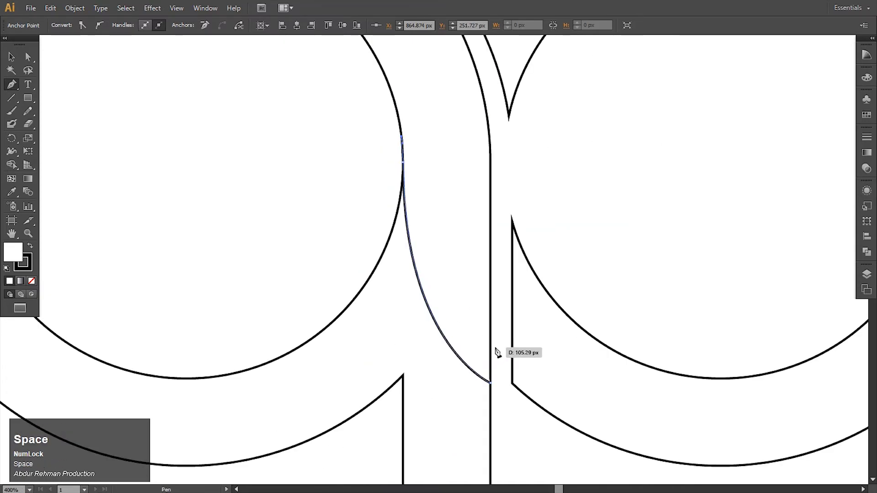
{"action": "left_click_drag", "start_coordinate": [490, 350], "coordinate": [549, 355]}
{"action": "left_click", "coordinate": [490, 349]}
{"action": "left_click", "coordinate": [492, 384]}
Select the sliver together with the g and subtract it with Minus Front to split the letter
{"action": "left_click", "coordinate": [11, 57]}
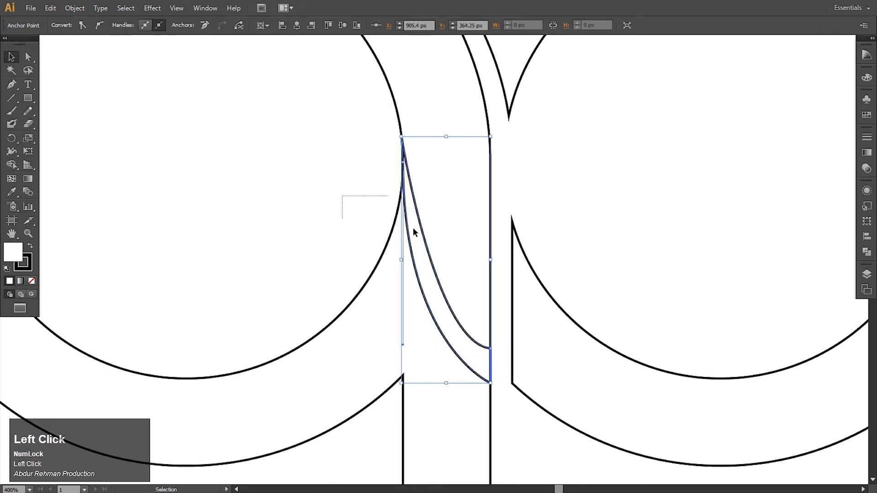
{"action": "left_click", "coordinate": [424, 236]}
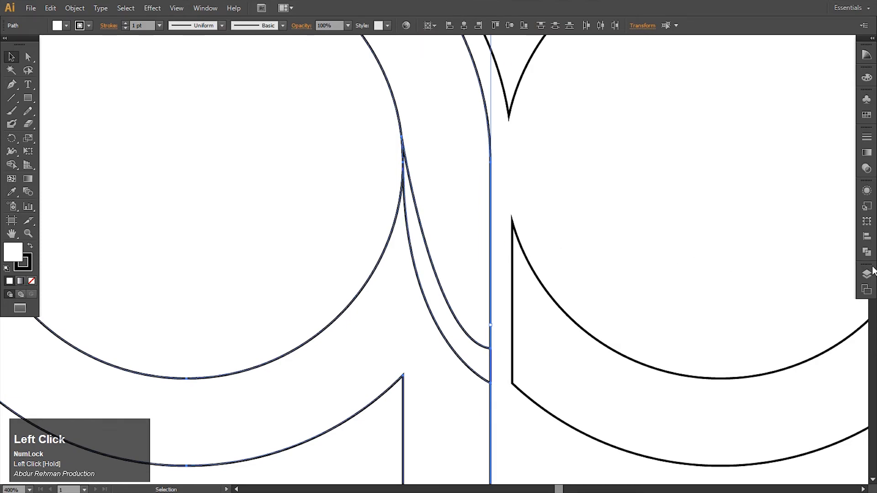
{"action": "left_click", "coordinate": [867, 237]}
{"action": "left_click", "coordinate": [868, 238]}
{"action": "left_click", "coordinate": [868, 253]}
{"action": "left_click", "coordinate": [757, 208]}
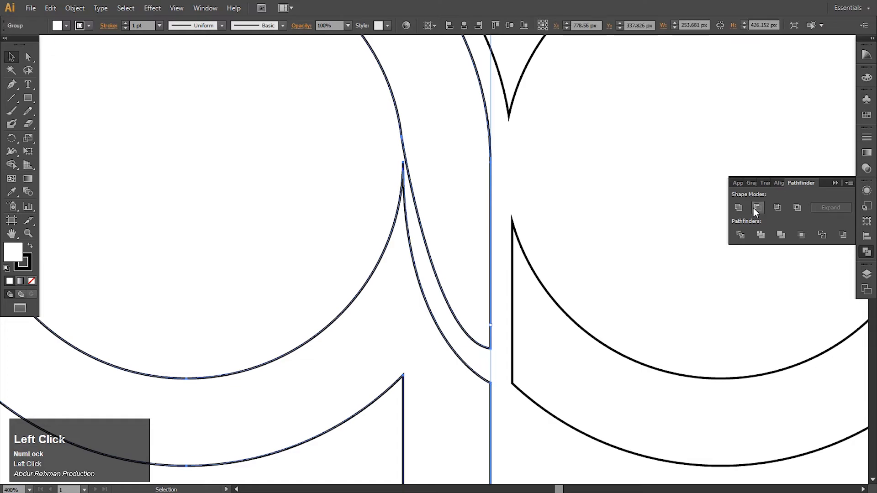
{"action": "left_click", "coordinate": [577, 238]}
Select the pointed tip anchor of the g's lower piece and nudge it to X 863.56 px, Y 271.42 px
{"action": "key", "text": "ctrl+space"}
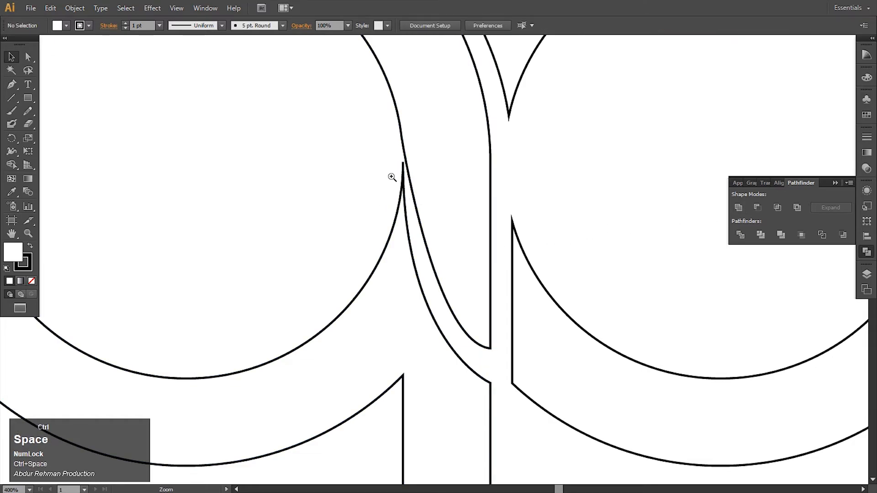
{"action": "left_click", "coordinate": [406, 187]}
{"action": "left_click", "coordinate": [419, 220]}
{"action": "key", "text": "a"}
{"action": "left_click_drag", "start_coordinate": [443, 293], "coordinate": [474, 336]}
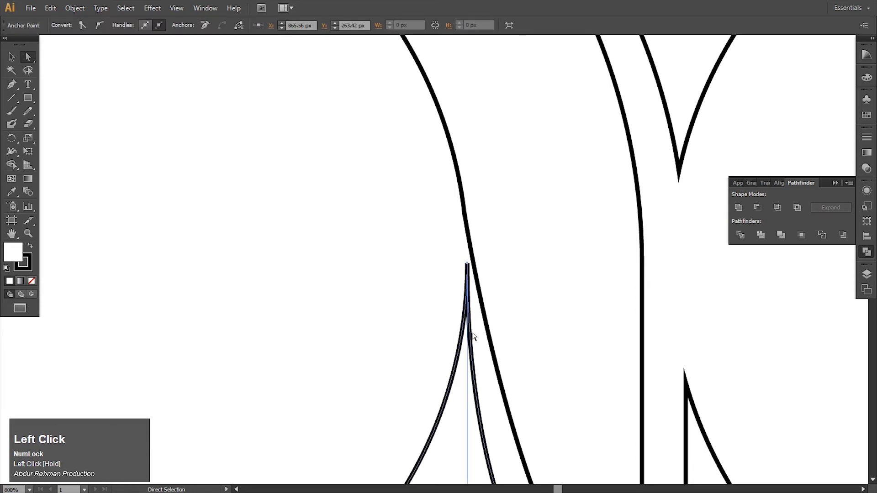
{"action": "left_click", "coordinate": [470, 264]}
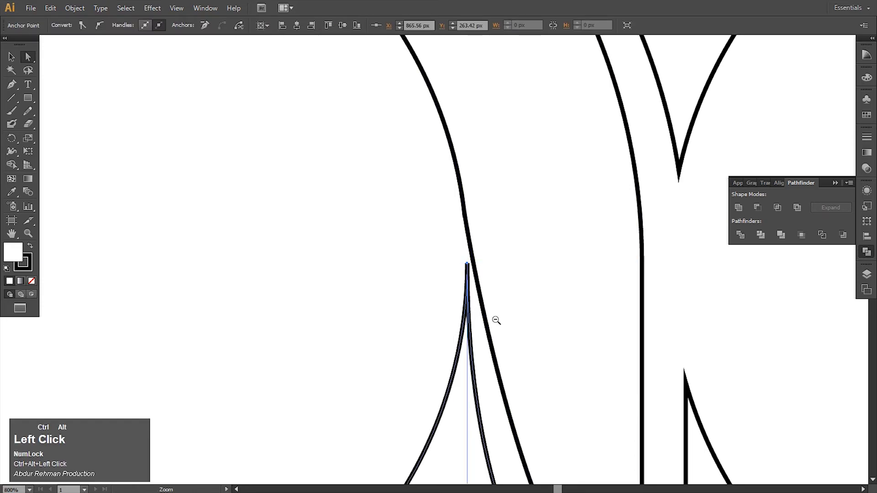
{"action": "key", "text": "ctrl+alt+space"}
{"action": "left_click", "coordinate": [492, 301]}
{"action": "left_click_drag", "start_coordinate": [489, 281], "coordinate": [507, 270]}
{"action": "key", "text": "shift+Down"}
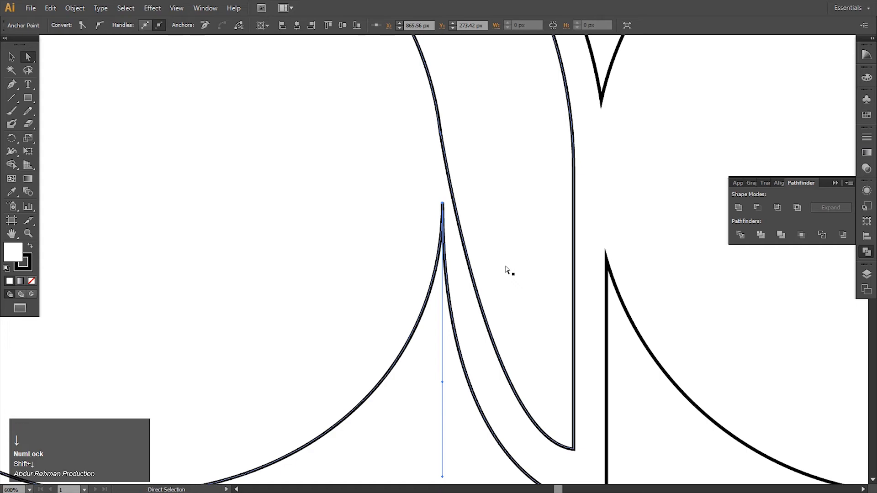
{"action": "key", "text": "Up"}
{"action": "key", "text": "Up"}
{"action": "key", "text": "Up"}
{"action": "key", "text": "Up"}
{"action": "key", "text": "Up"}
{"action": "key", "text": "Up"}
{"action": "key", "text": "Up"}
{"action": "key", "text": "Down"}
{"action": "key", "text": "Down"}
{"action": "key", "text": "Left"}
{"action": "key", "text": "Left"}
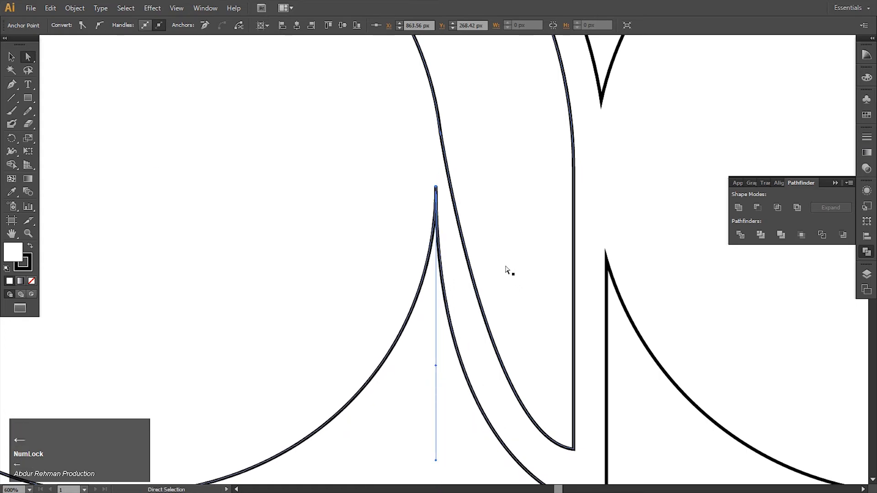
{"action": "key", "text": "Down"}
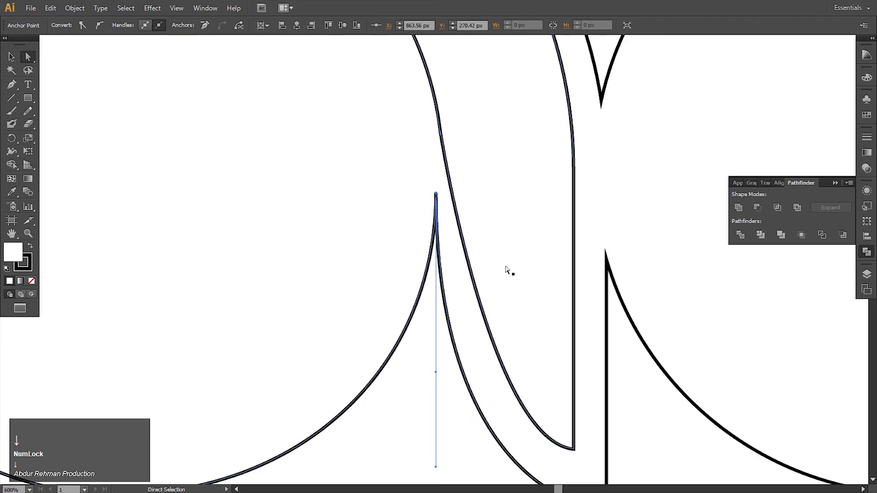
{"action": "key", "text": "Down"}
Shorten the tip anchor's vertical direction handle to reshape the curve along the gap, and deselect the piece
{"action": "left_click", "coordinate": [474, 264], "text": "ctrl+alt"}
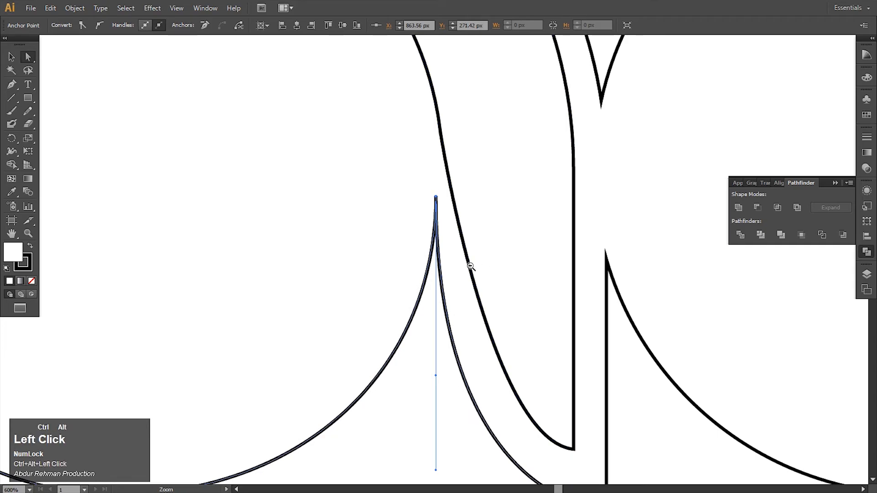
{"action": "left_click_drag", "start_coordinate": [412, 396], "coordinate": [416, 366]}
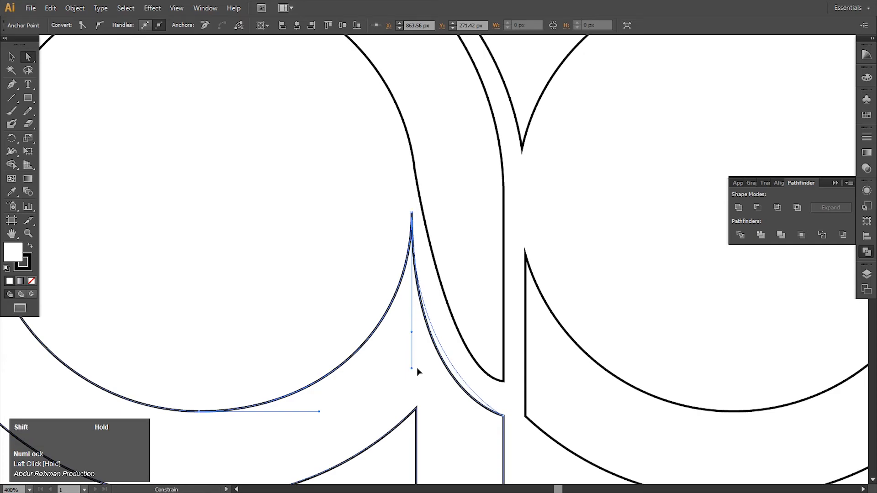
{"action": "left_click", "coordinate": [456, 352]}
Select the third ring and nudge it slightly left to tighten its gap with the g
{"action": "left_click", "coordinate": [468, 338], "text": "ctrl+alt"}
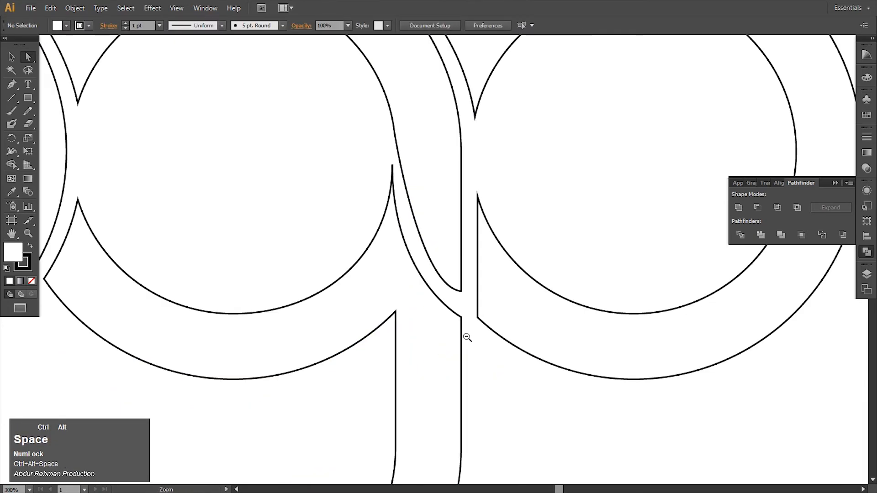
{"action": "left_click", "coordinate": [454, 320], "text": "ctrl+alt"}
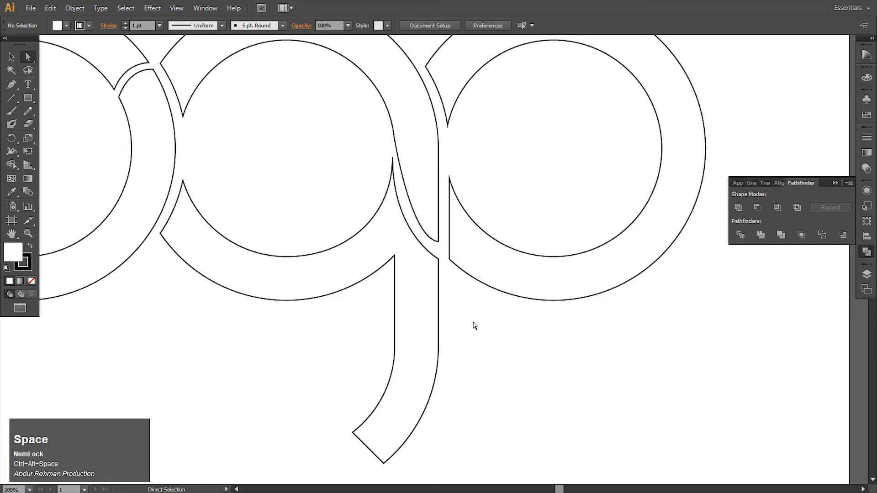
{"action": "left_click", "coordinate": [12, 56]}
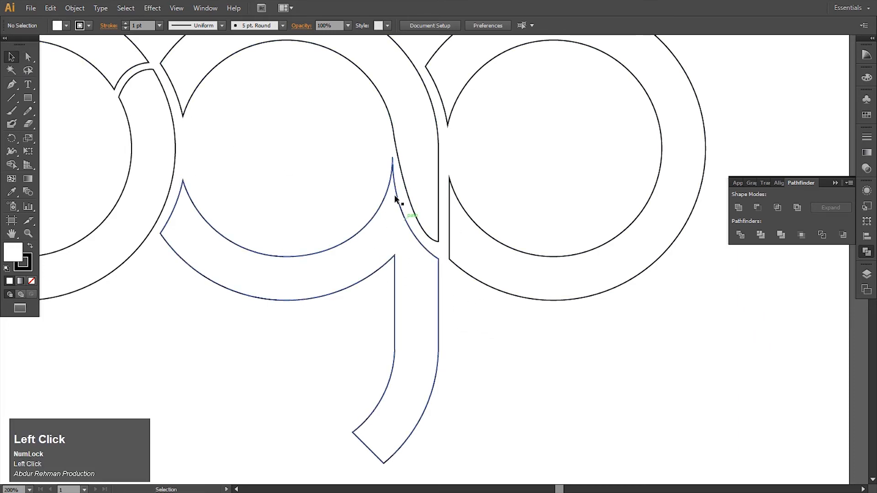
{"action": "left_click", "coordinate": [843, 181]}
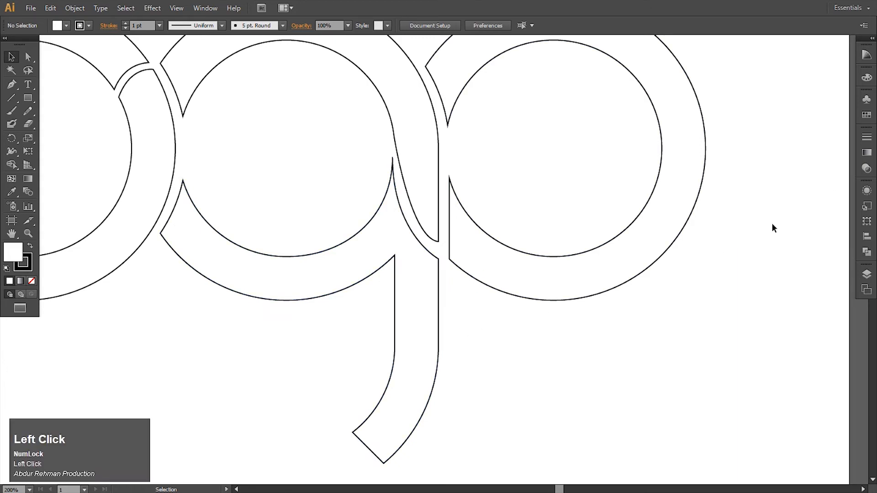
{"action": "left_click", "coordinate": [490, 257]}
{"action": "key", "text": "Left"}
{"action": "key", "text": "Left"}
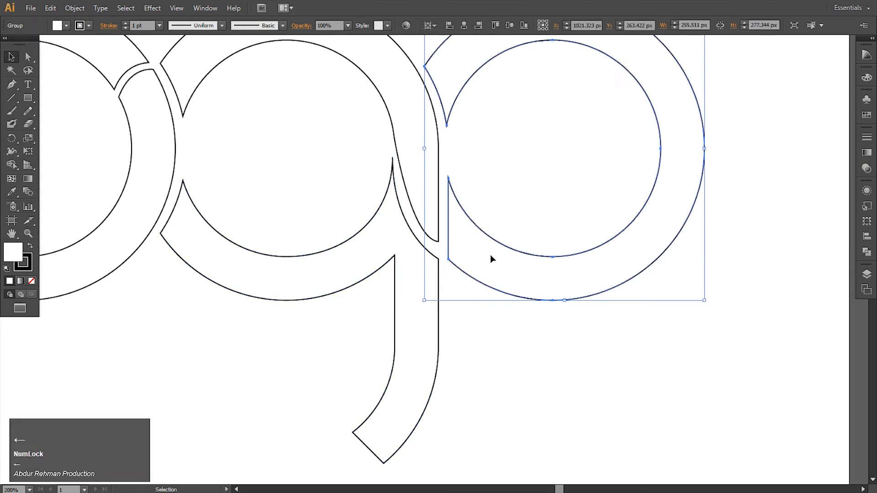
{"action": "key", "text": "Left"}
Select all the shapes of the wordmark and remove their stroke
{"action": "left_click", "coordinate": [450, 317], "text": "ctrl+alt"}
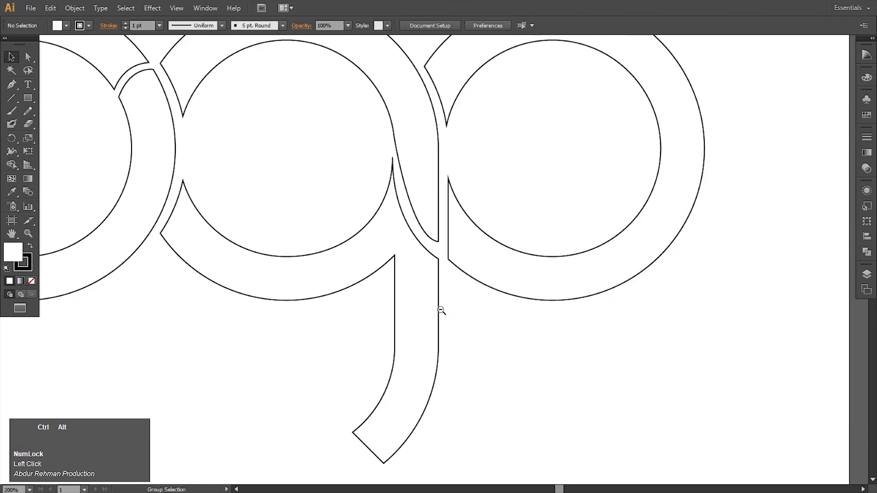
{"action": "left_click", "coordinate": [365, 291], "text": "ctrl+alt"}
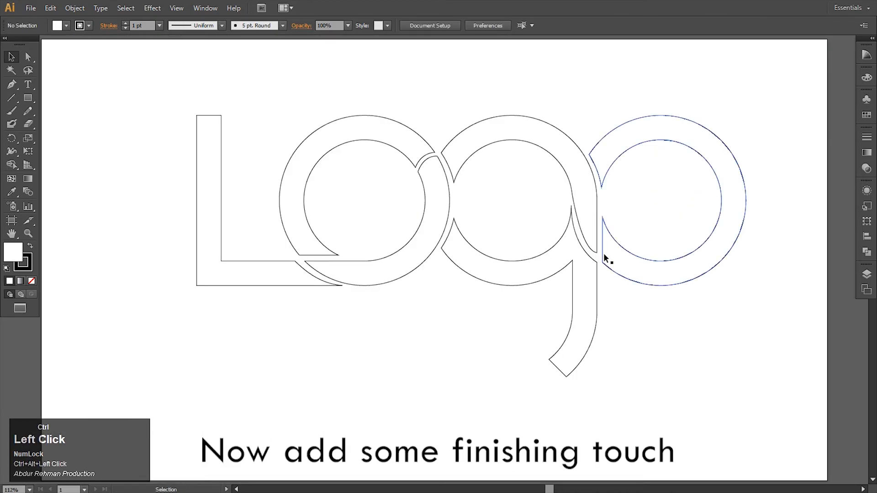
{"action": "left_click", "coordinate": [576, 248]}
{"action": "left_click", "coordinate": [653, 217], "text": "ctrl"}
{"action": "left_click_drag", "start_coordinate": [781, 117], "coordinate": [164, 333]}
{"action": "left_click", "coordinate": [31, 267]}
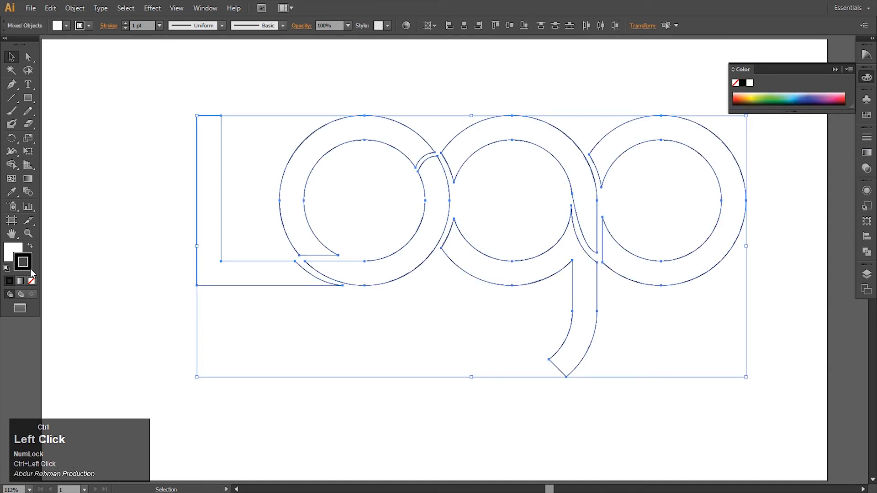
{"action": "left_click", "coordinate": [32, 281]}
Fill the selected letters with the orange-yellow-green-blue gradient swatch, New Gradient Swatch 3
{"action": "left_click", "coordinate": [13, 251]}
{"action": "left_click", "coordinate": [870, 117]}
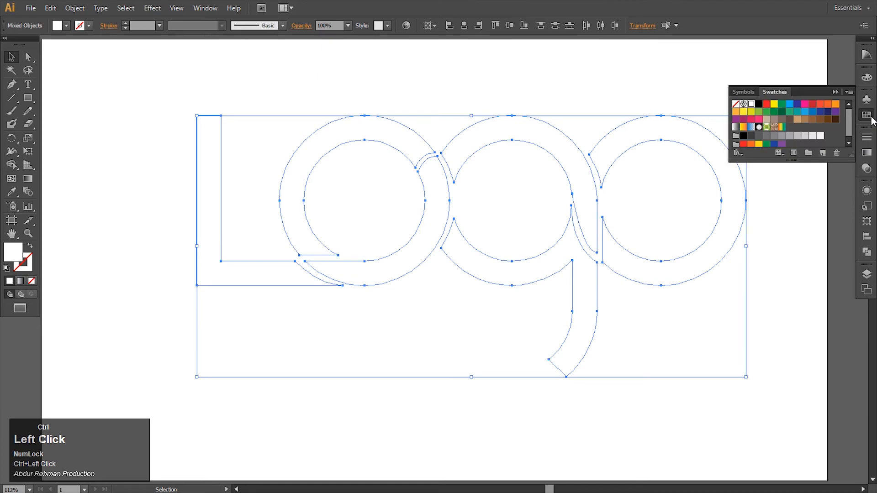
{"action": "left_click", "coordinate": [782, 127]}
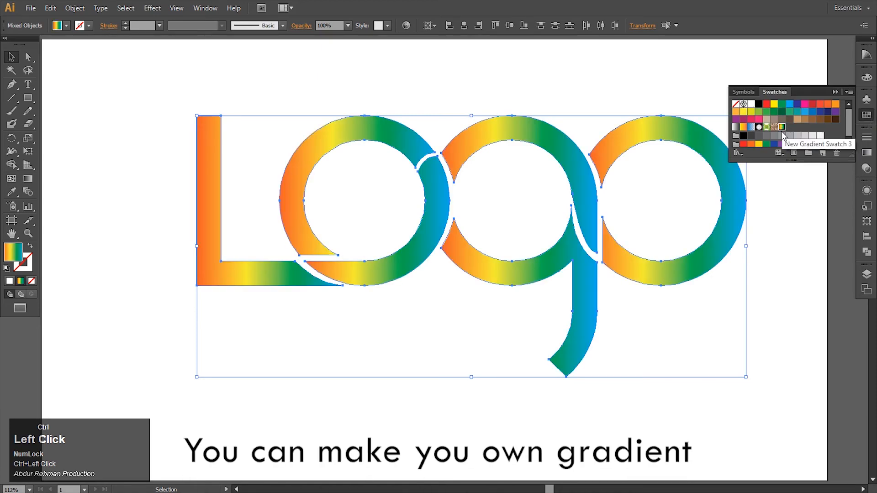
{"action": "left_click", "coordinate": [834, 94]}
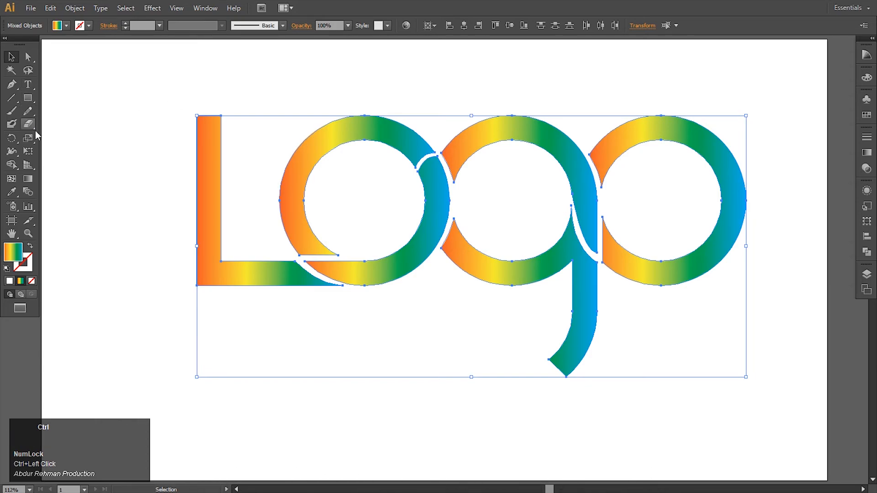
Stretch one continuous horizontal gradient across all the letters, from the L's stem to the last ring
{"action": "key", "text": "g"}
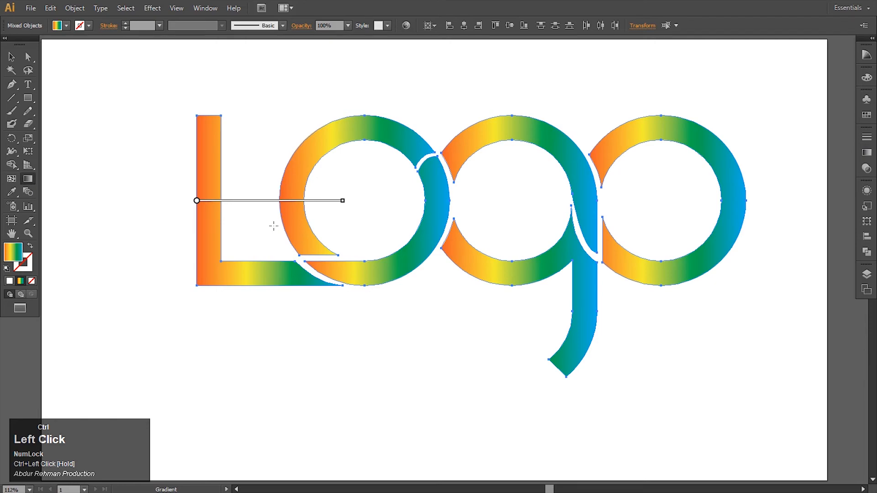
{"action": "left_click_drag", "start_coordinate": [213, 175], "coordinate": [691, 178]}
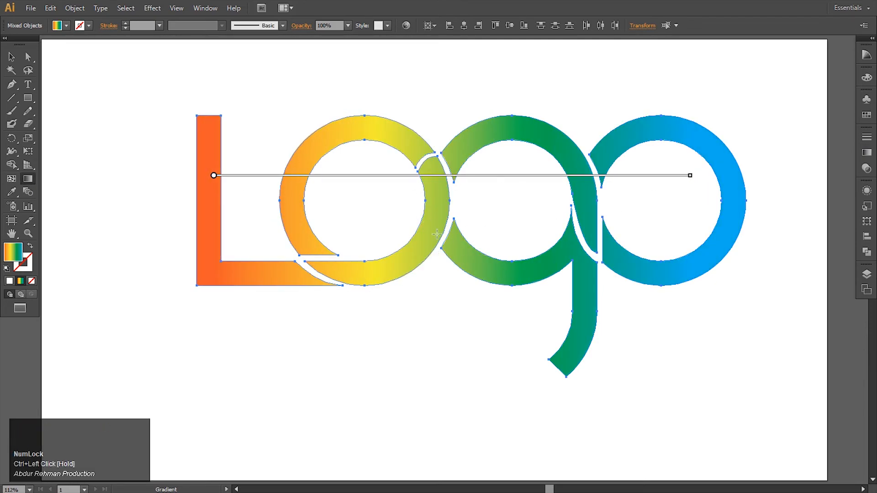
{"action": "left_click", "coordinate": [11, 57]}
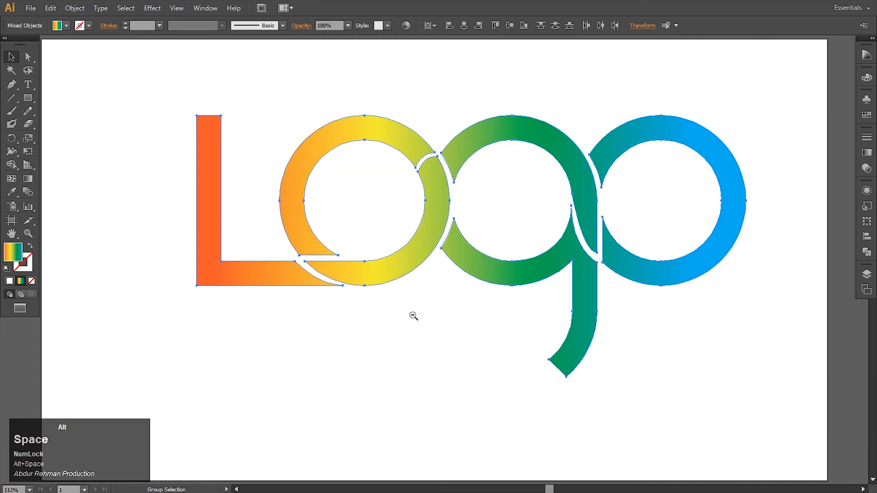
Move and proportionally enlarge the wordmark so it fills most of the artboard's width, and deselect it
{"action": "left_click", "coordinate": [413, 315], "text": "ctrl+alt"}
{"action": "key", "text": "ctrl+0"}
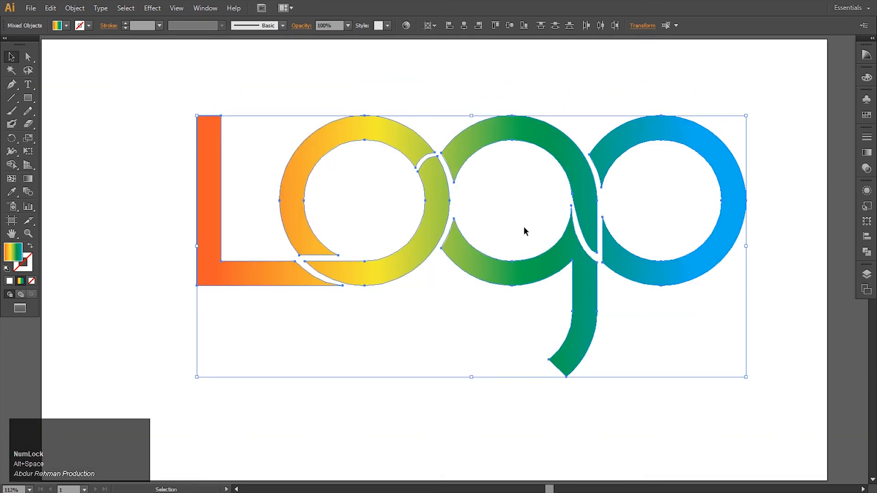
{"action": "left_click_drag", "start_coordinate": [624, 270], "coordinate": [588, 300]}
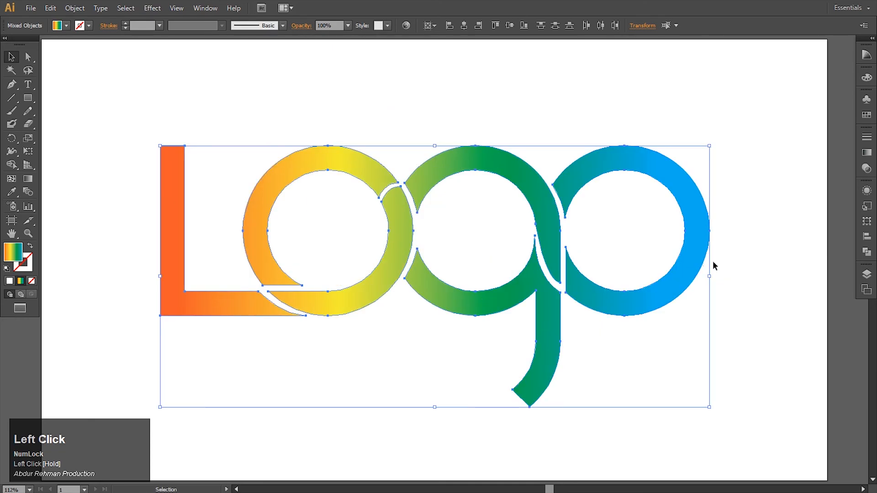
{"action": "left_click_drag", "start_coordinate": [709, 278], "coordinate": [783, 276]}
{"action": "left_click", "coordinate": [555, 88]}
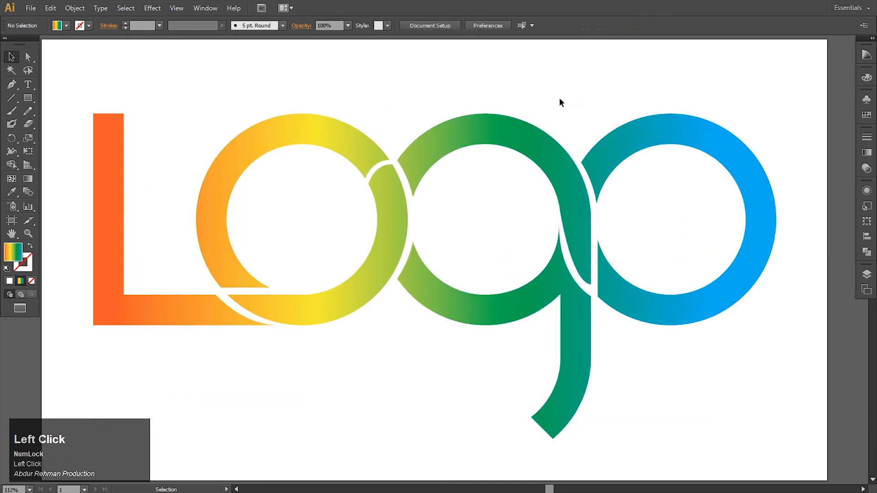
Draw a 1280 x 720 px rectangle covering the whole artboard as a background
{"action": "left_click", "coordinate": [468, 266], "text": "alt"}
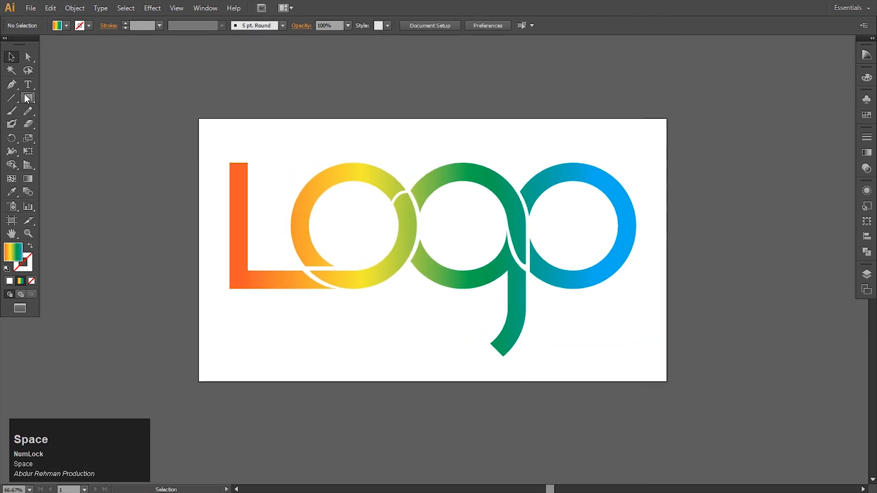
{"action": "left_click", "coordinate": [27, 99]}
{"action": "left_click_drag", "start_coordinate": [197, 119], "coordinate": [668, 380]}
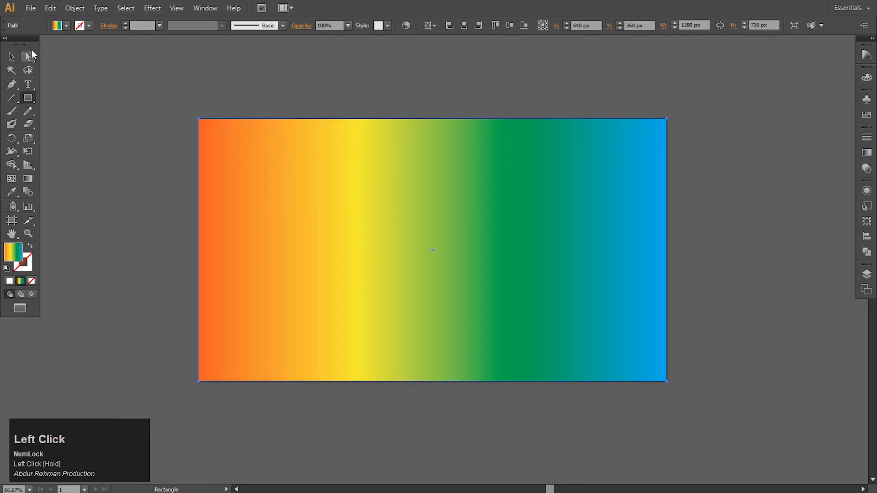
{"action": "key", "text": "v"}
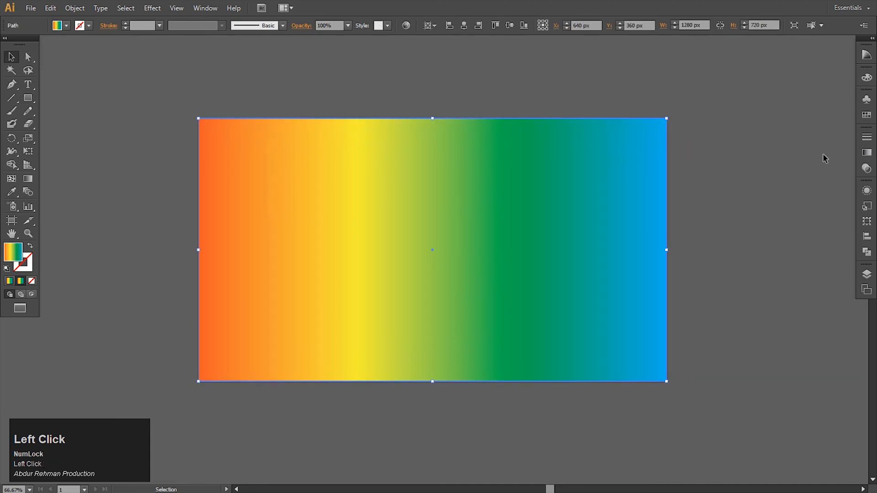
Fill the background rectangle with the black swatch and adjust its shade in the Color Picker
{"action": "left_click", "coordinate": [867, 116]}
{"action": "left_click", "coordinate": [759, 105]}
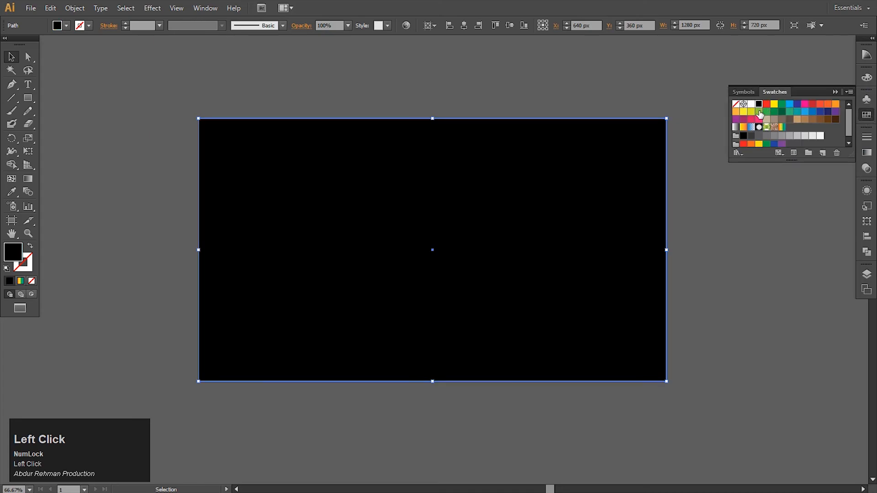
{"action": "double_click", "coordinate": [10, 258]}
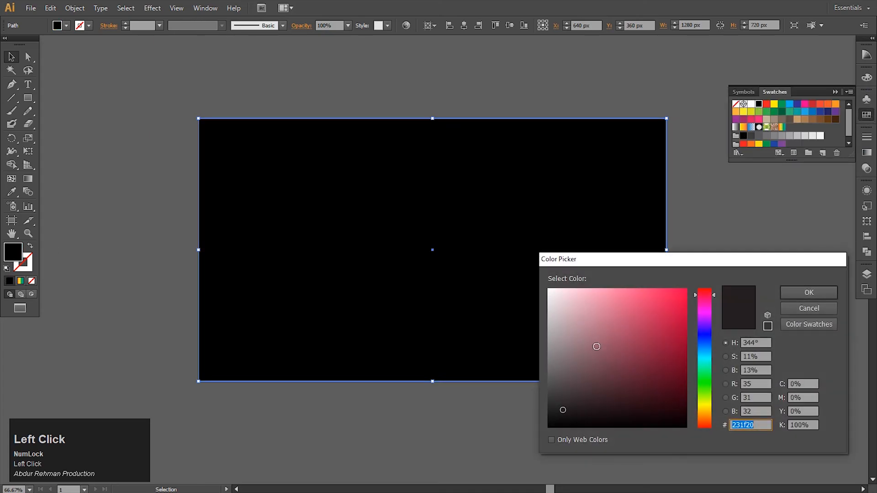
{"action": "left_click", "coordinate": [806, 294]}
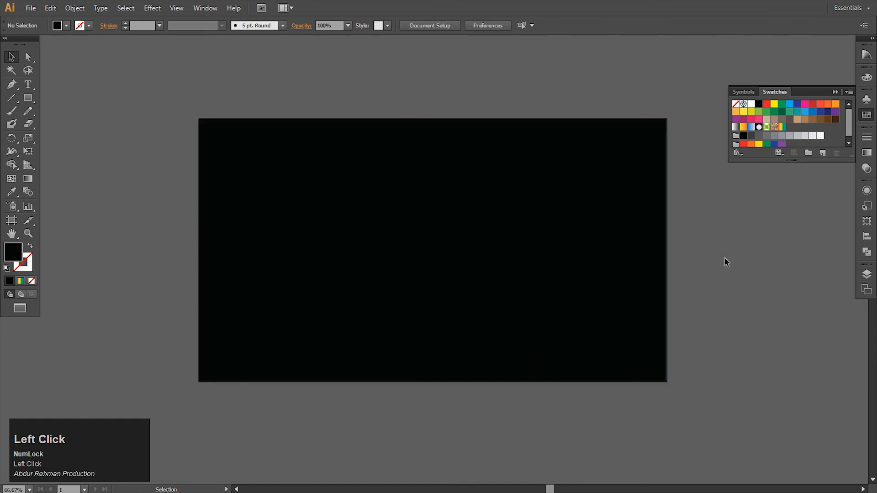
Send the black background rectangle to the back, behind the wordmark, and deselect it
{"action": "right_click", "coordinate": [602, 244]}
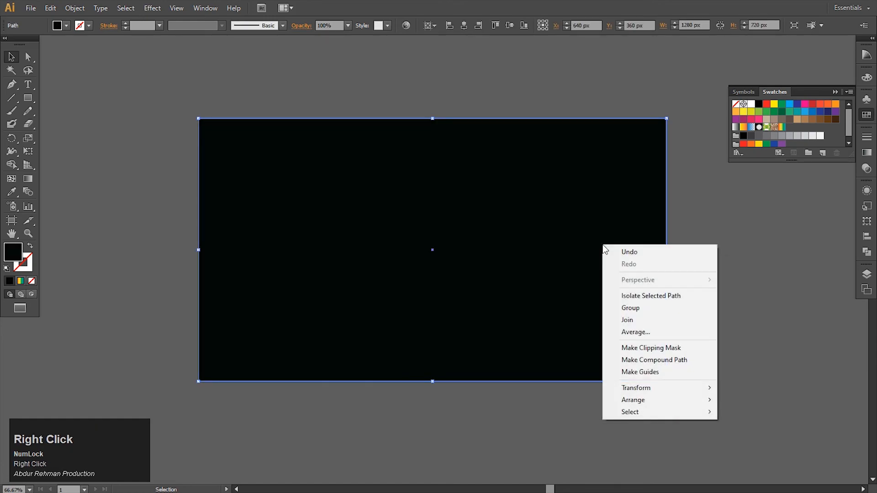
{"action": "left_click", "coordinate": [660, 401]}
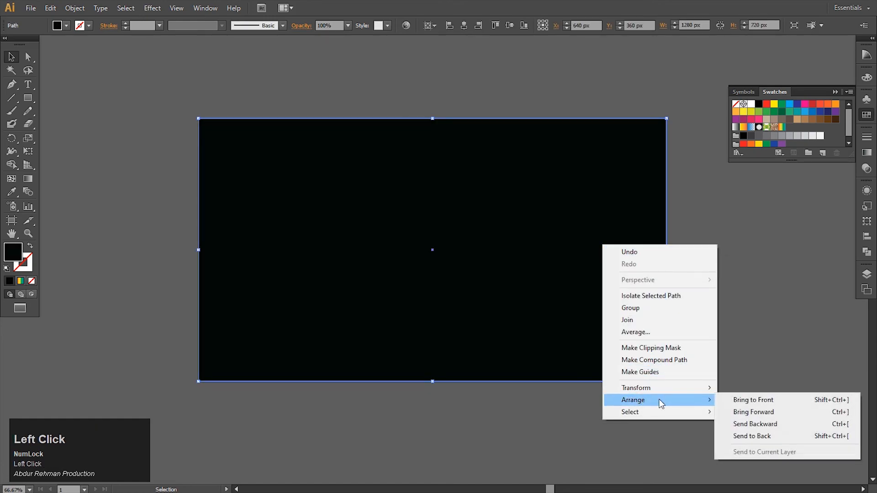
{"action": "left_click", "coordinate": [771, 436]}
{"action": "left_click", "coordinate": [698, 291]}
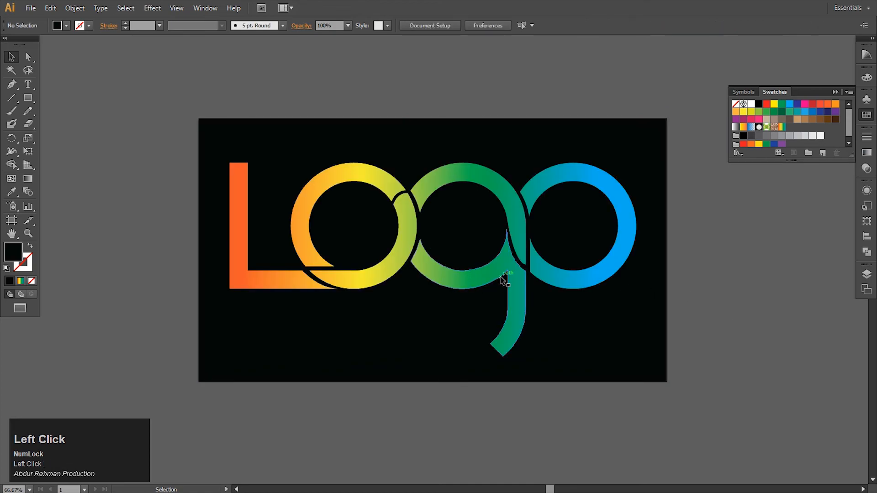
Select all the letter shapes without the background, enlarge them slightly from the centre, and deselect them
{"action": "left_click", "coordinate": [502, 279]}
{"action": "left_click", "coordinate": [554, 275], "text": "shift"}
{"action": "left_click", "coordinate": [368, 283], "text": "shift"}
{"action": "left_click", "coordinate": [287, 283], "text": "shift"}
{"action": "left_click_drag", "start_coordinate": [637, 262], "coordinate": [642, 261]}
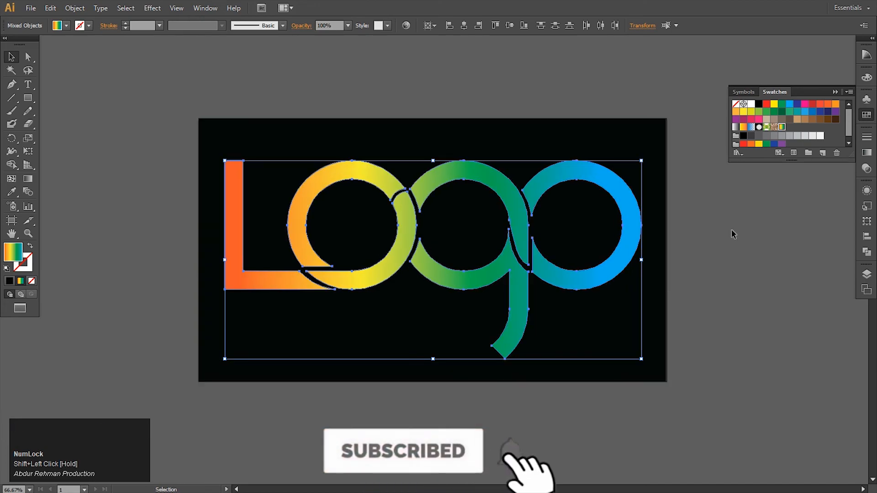
{"action": "left_click", "coordinate": [835, 92]}
{"action": "left_click", "coordinate": [728, 306]}
{"action": "key", "text": "ctrl+0"}
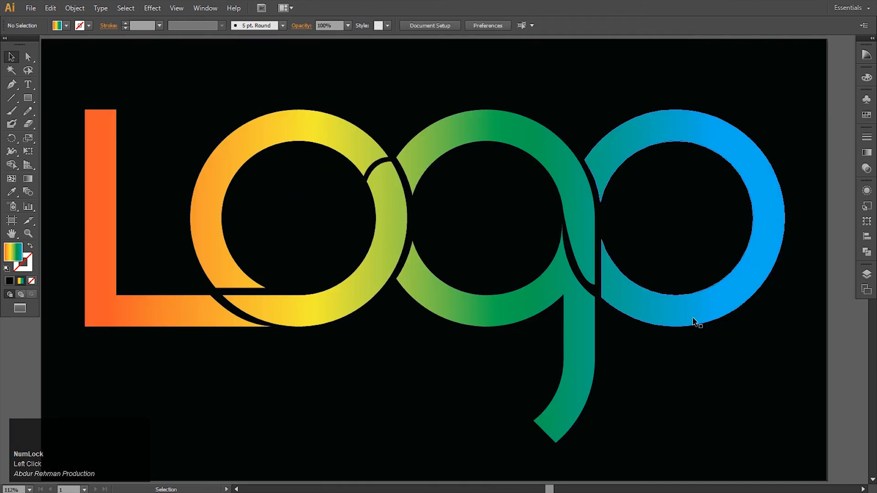